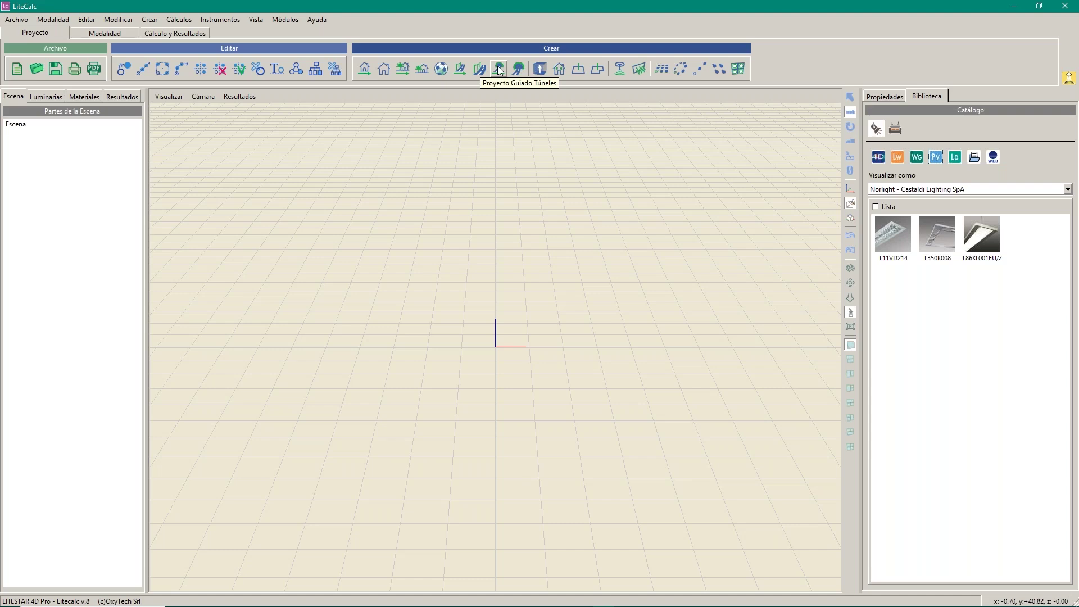
# Step: Start a guided tunnel project using the EN 13201:2015 calculation grid and the Observador Móvil observer type
pyautogui.click(499, 69)
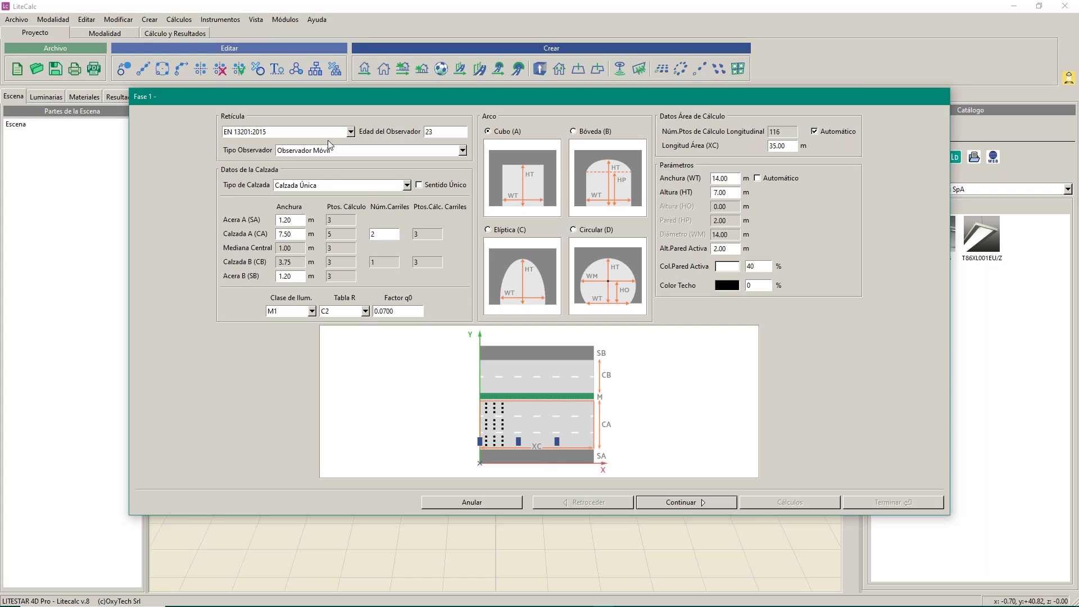
pyautogui.click(350, 133)
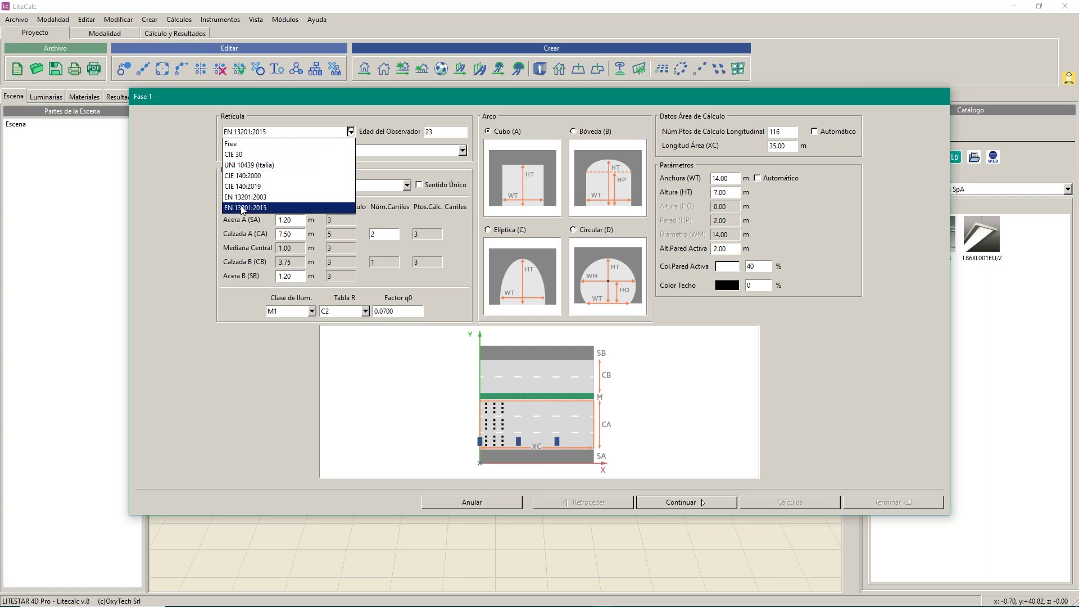
pyautogui.click(272, 208)
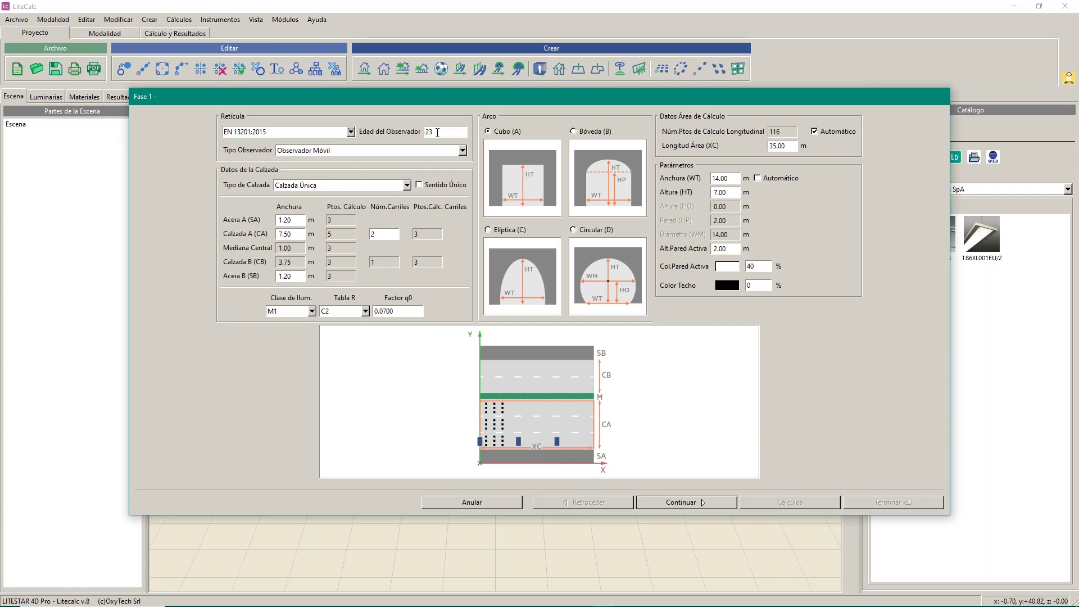
pyautogui.click(458, 151)
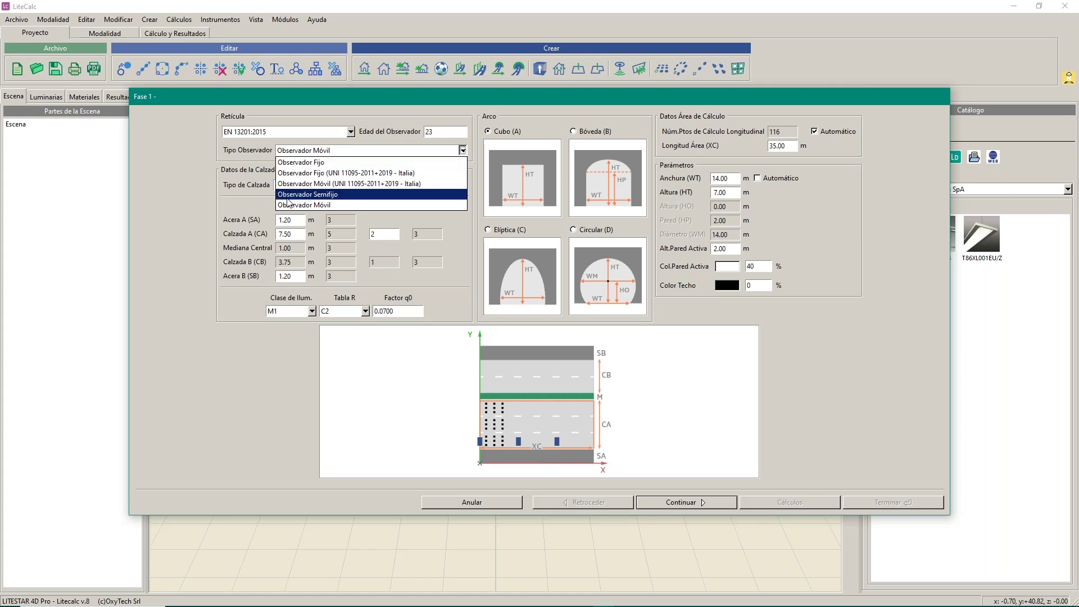
pyautogui.click(324, 205)
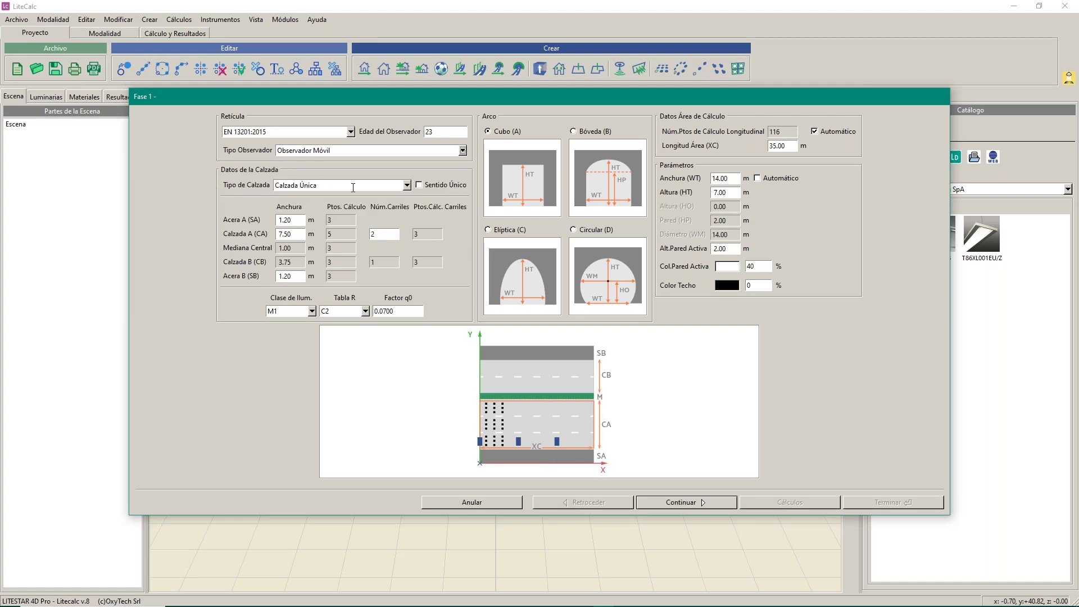
# Step: Configure the roadway as a one-way Calzada Única with carriageway A 7.0 m wide and reflection table C2
pyautogui.click(407, 185)
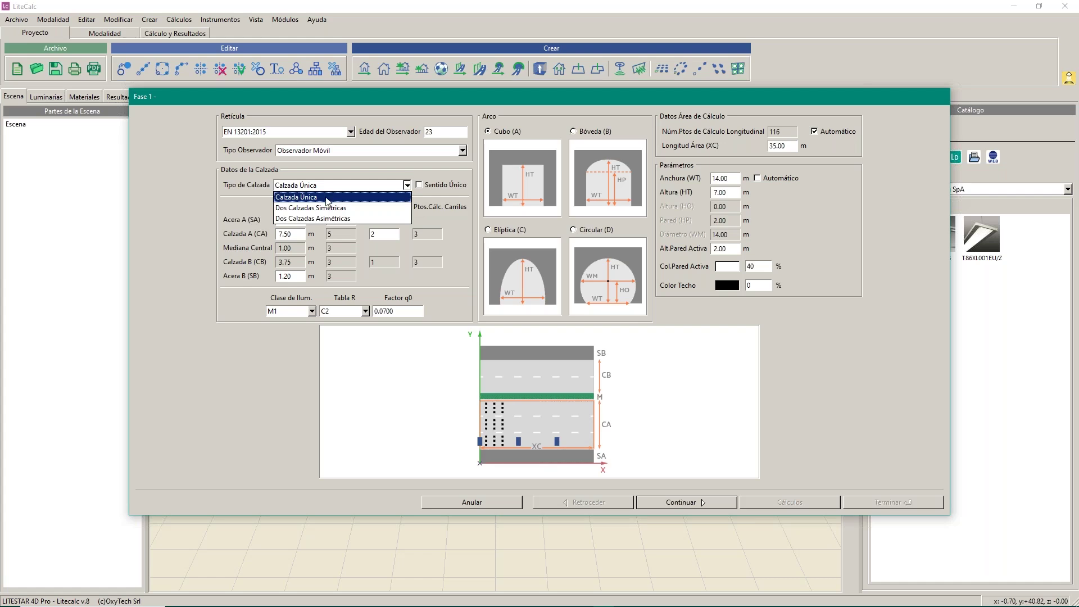
pyautogui.click(330, 197)
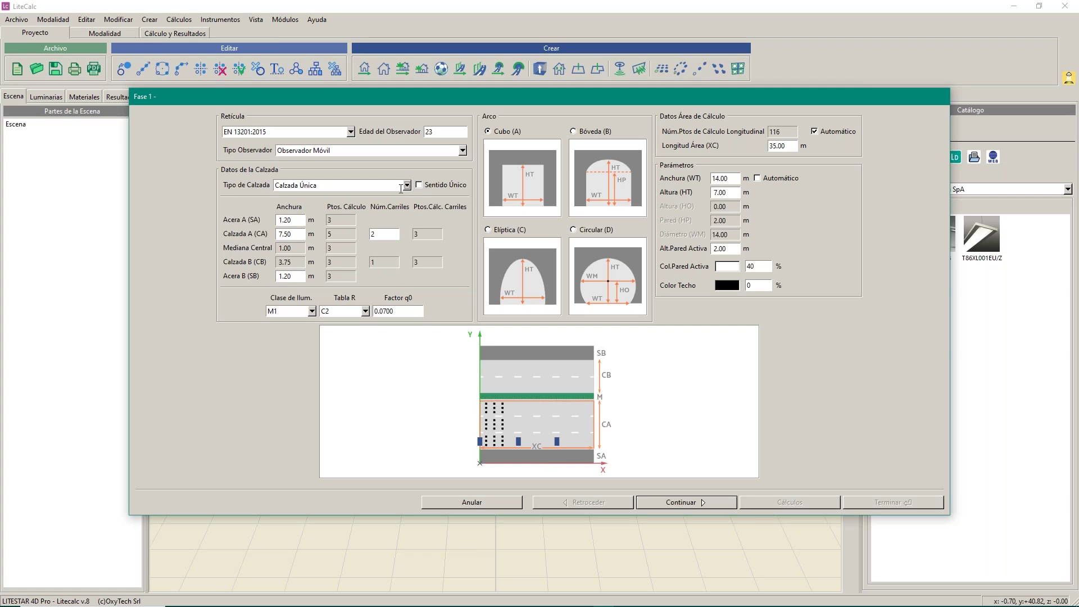
pyautogui.click(419, 185)
pyautogui.moveTo(284, 235); pyautogui.dragTo(312, 242)
pyautogui.write('0')
pyautogui.click(365, 312)
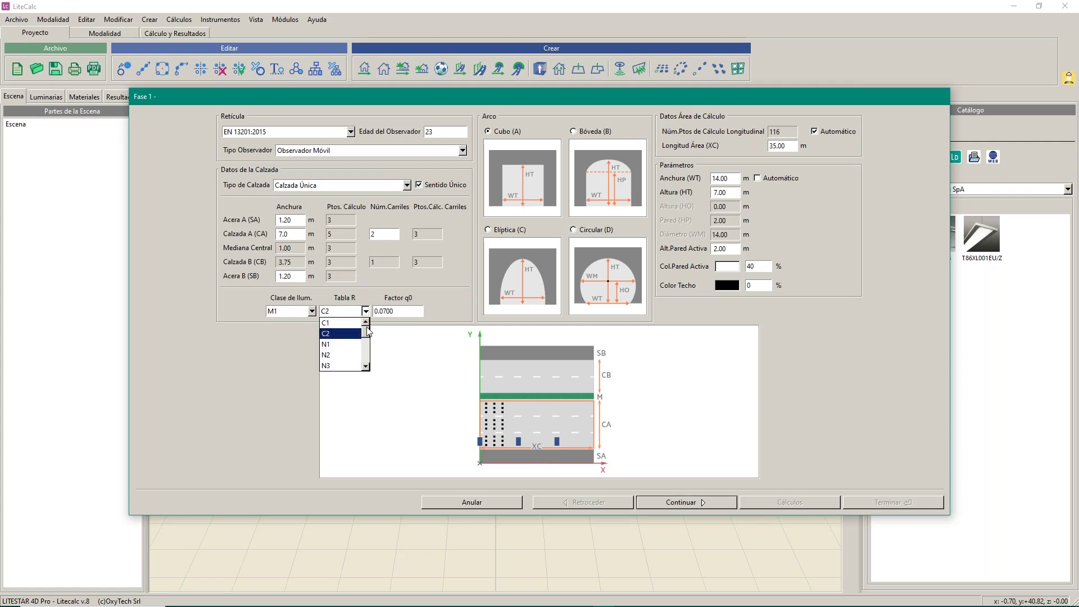
pyautogui.moveTo(365, 334)
pyautogui.mouseDown()
pyautogui.moveTo(368, 358)
pyautogui.moveTo(371, 325)
pyautogui.mouseUp()
pyautogui.click(356, 335)
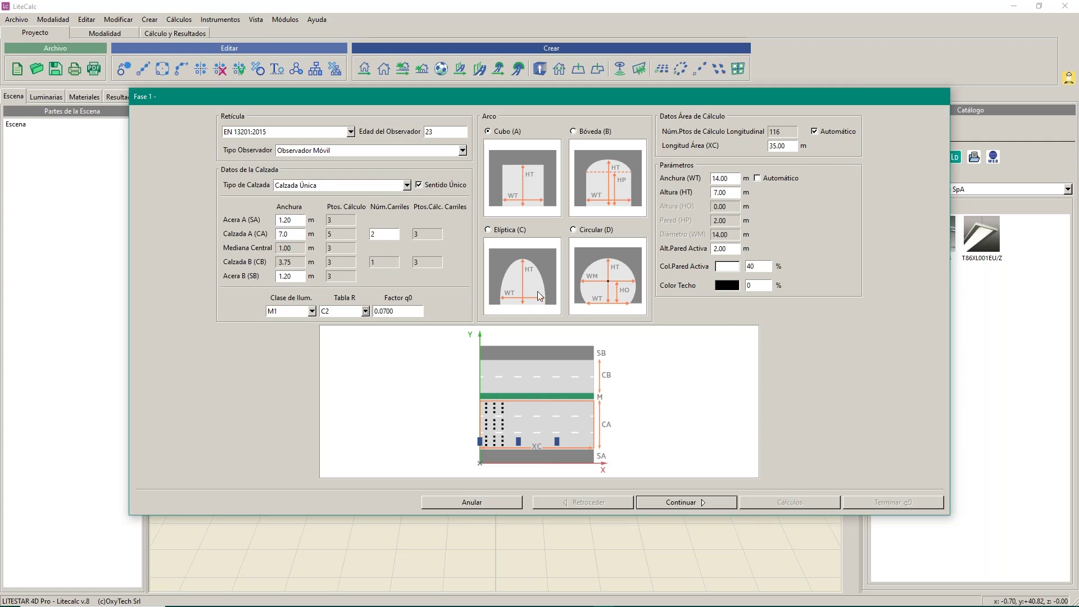
# Step: Make the tunnel width automatic and give the ceiling a light grey colour with 25% reflectance
pyautogui.click(757, 178)
pyautogui.doubleClick(727, 247)
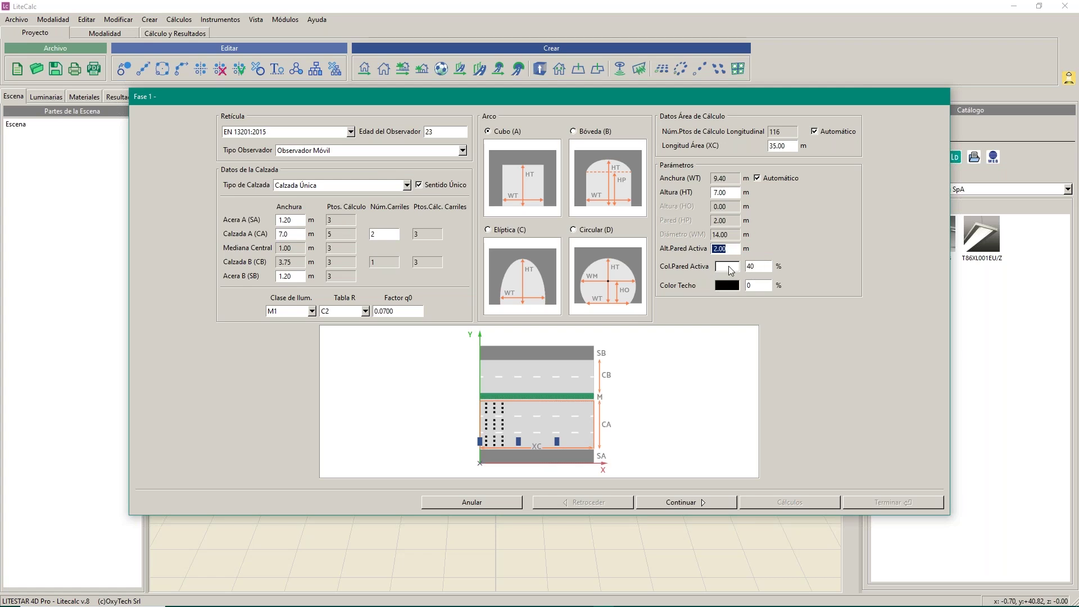
pyautogui.doubleClick(758, 266)
pyautogui.click(729, 288)
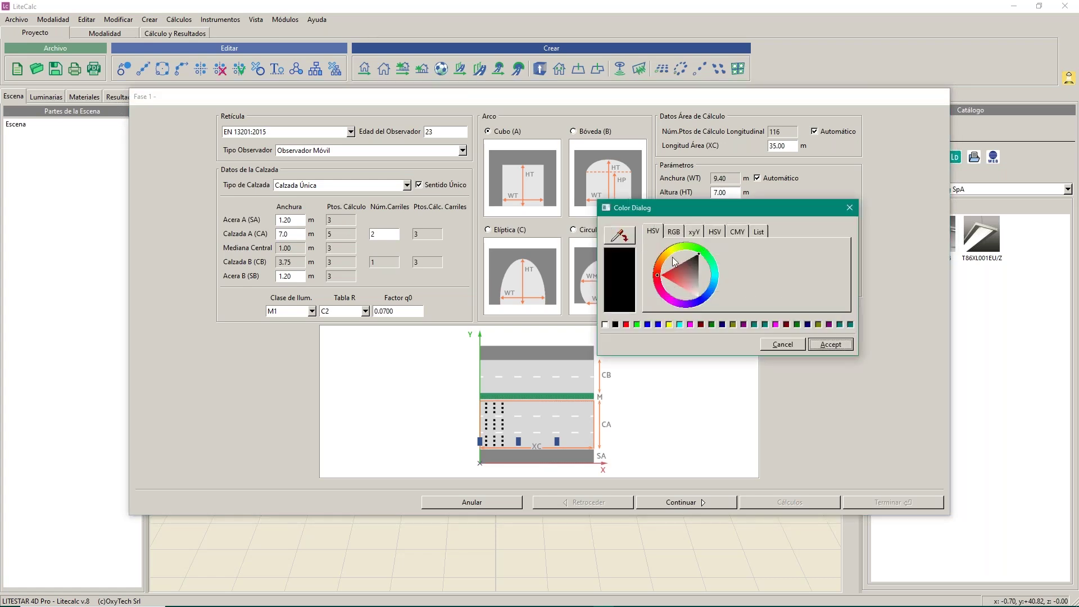
pyautogui.click(699, 285)
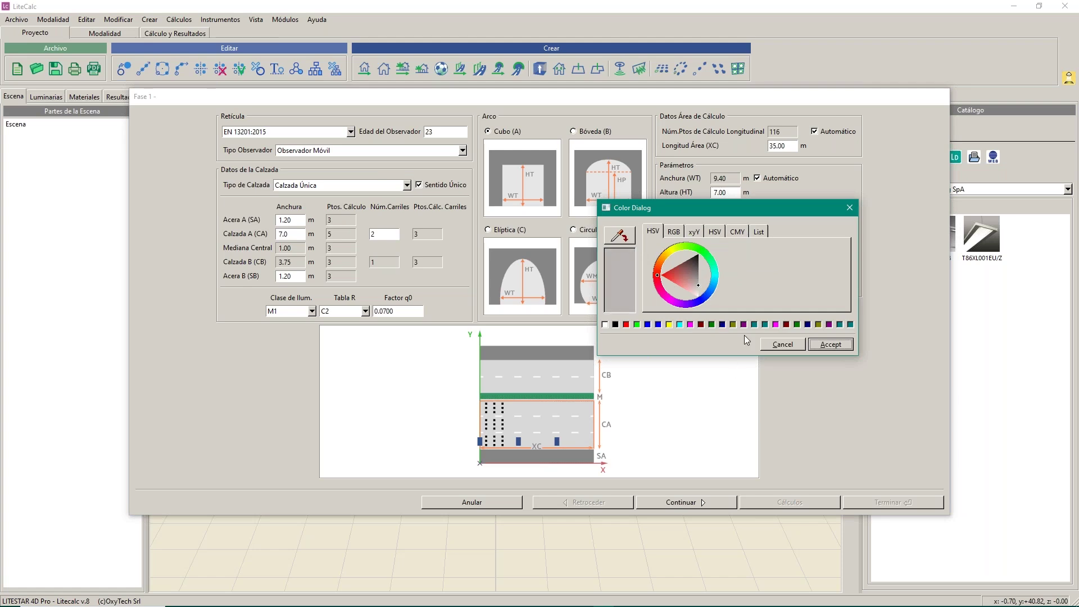
pyautogui.click(829, 344)
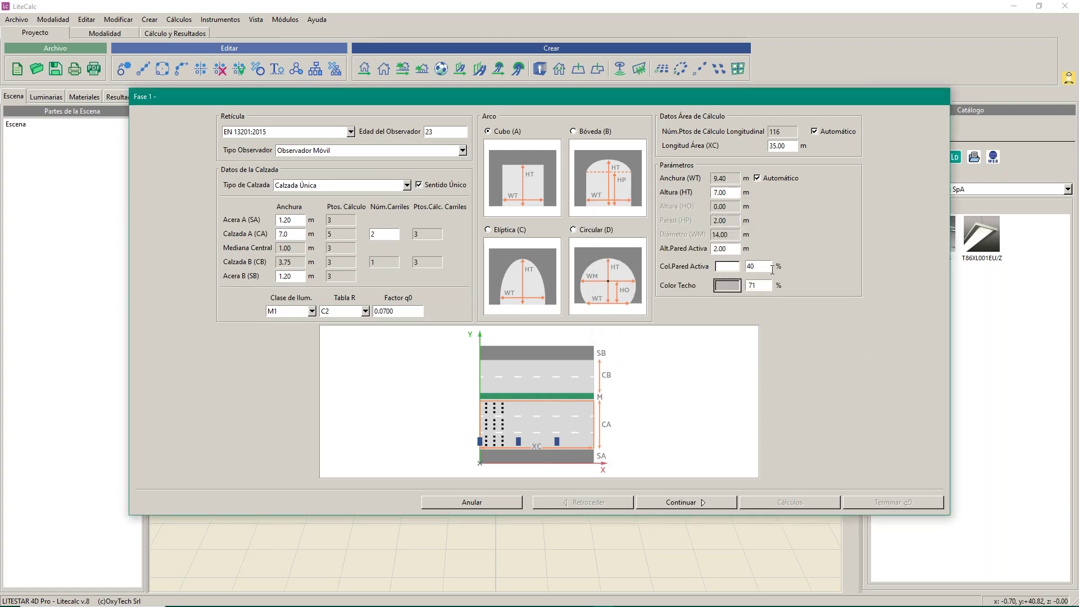
pyautogui.press('Tab')
pyautogui.write('25')
pyautogui.press('Tab')
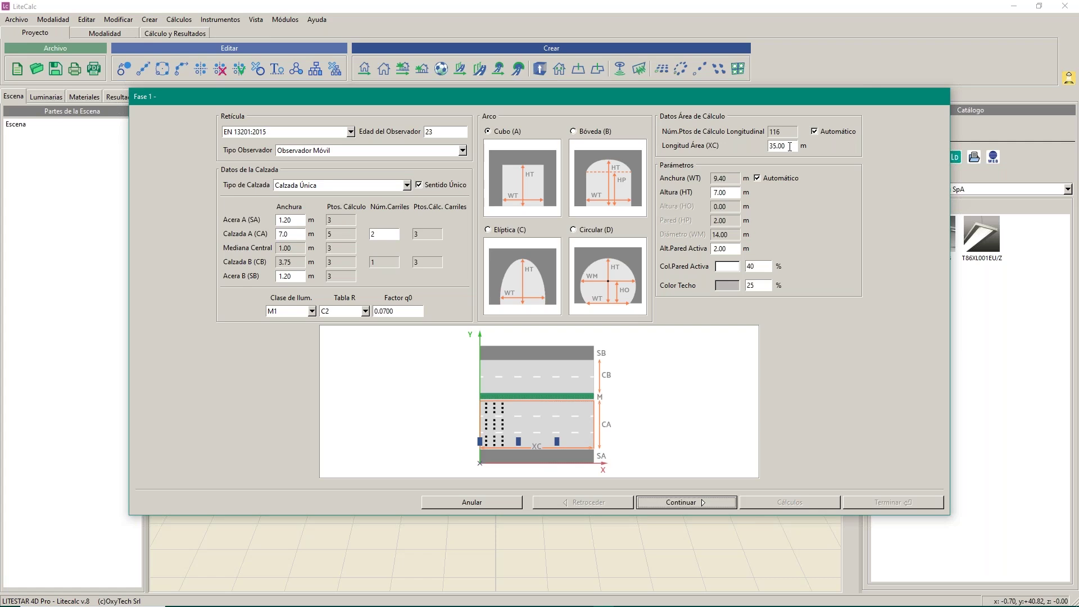
# Step: Set the calculation area length to 300 m with 500 manually defined longitudinal points, and continue to the luminaire phase
pyautogui.moveTo(791, 146); pyautogui.dragTo(624, 144)
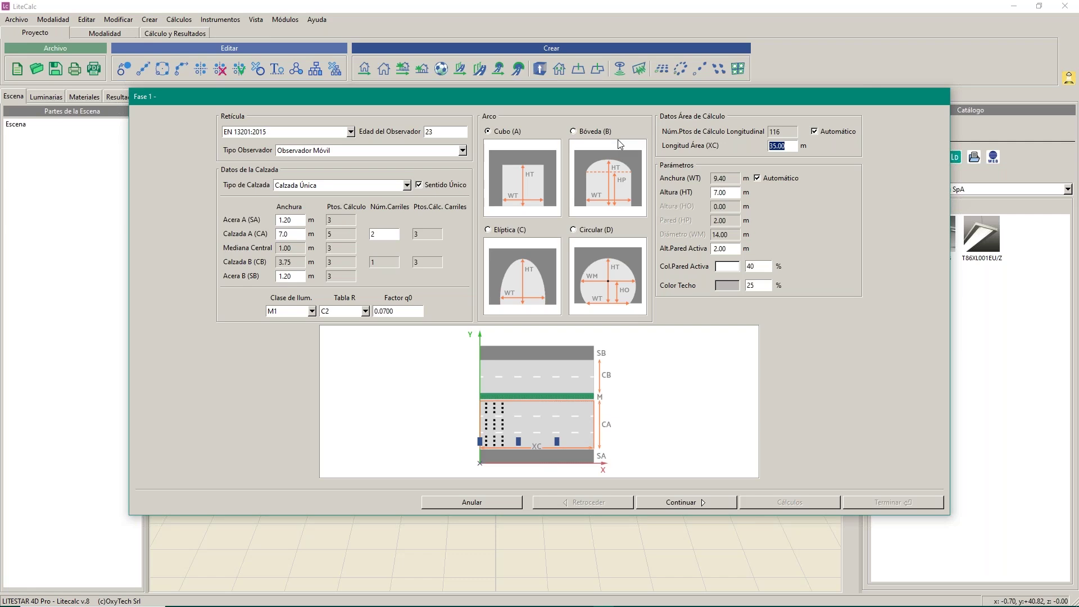
pyautogui.write('300')
pyautogui.moveTo(781, 146); pyautogui.dragTo(762, 146)
pyautogui.click(815, 132)
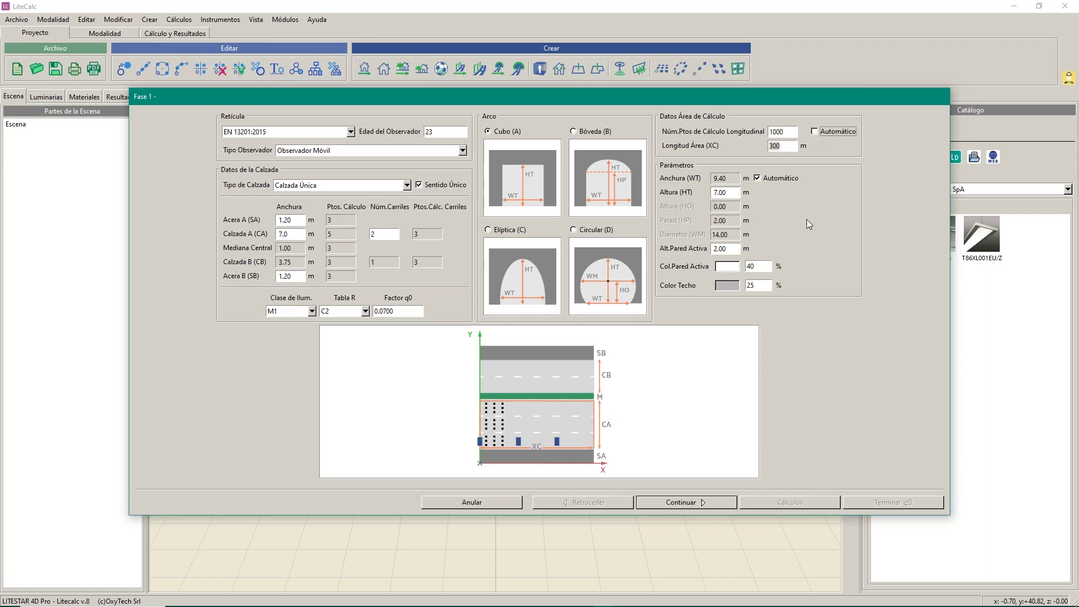
pyautogui.doubleClick(786, 131)
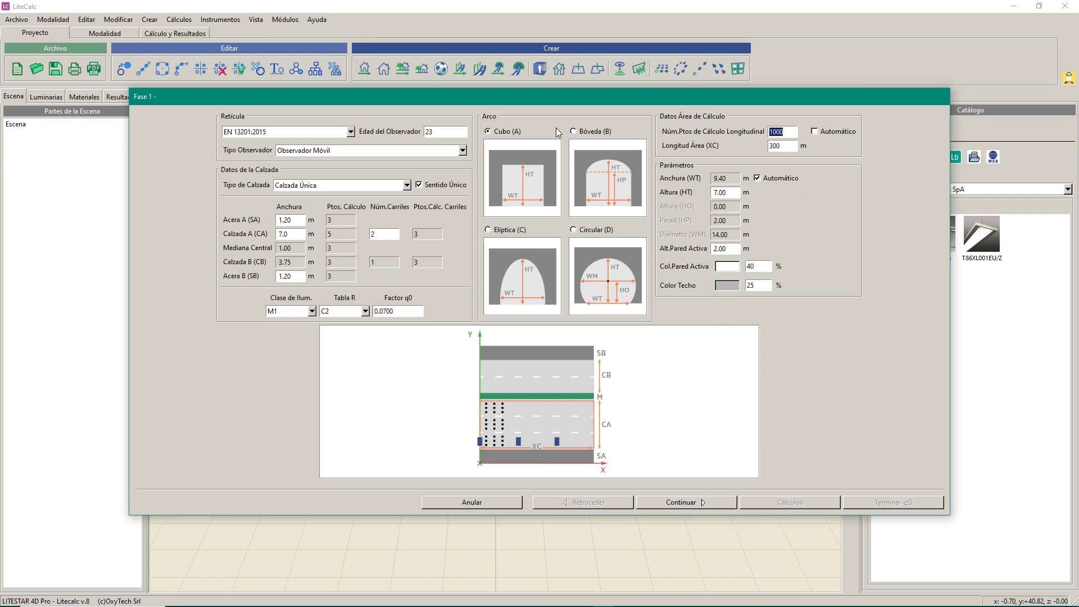
pyautogui.write('500')
pyautogui.click(687, 503)
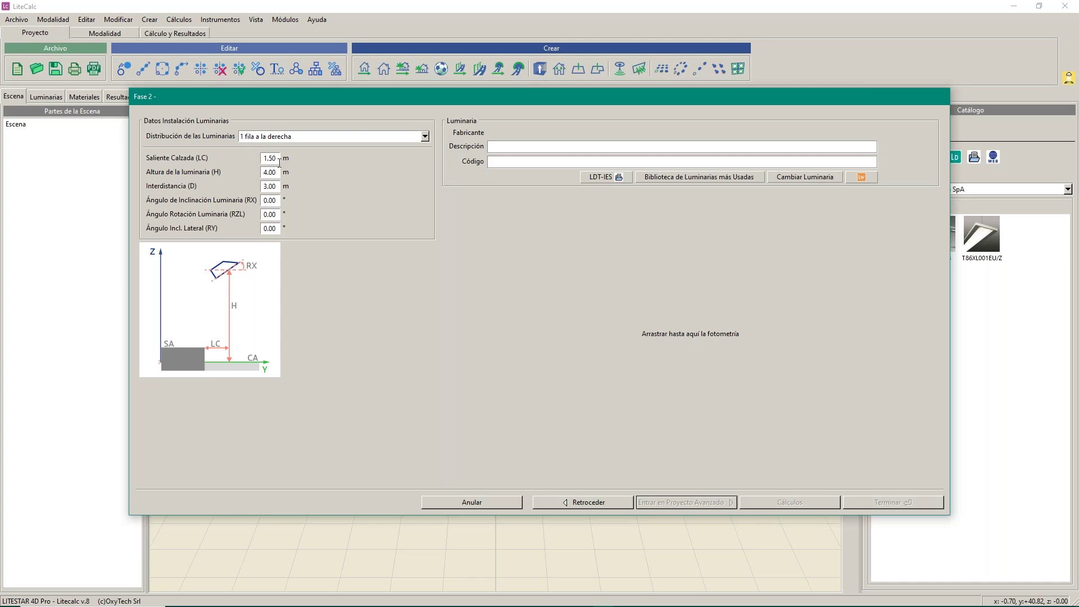
# Step: Arrange the luminaires as 1 fila a la derecha with a mounting height of 5 m
pyautogui.click(425, 136)
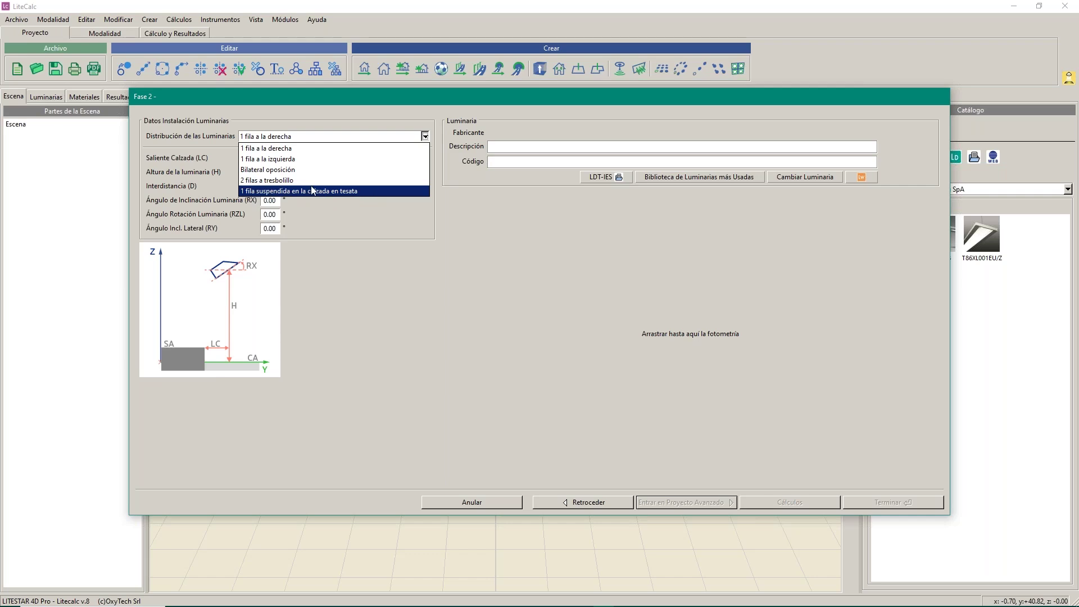
pyautogui.click(280, 148)
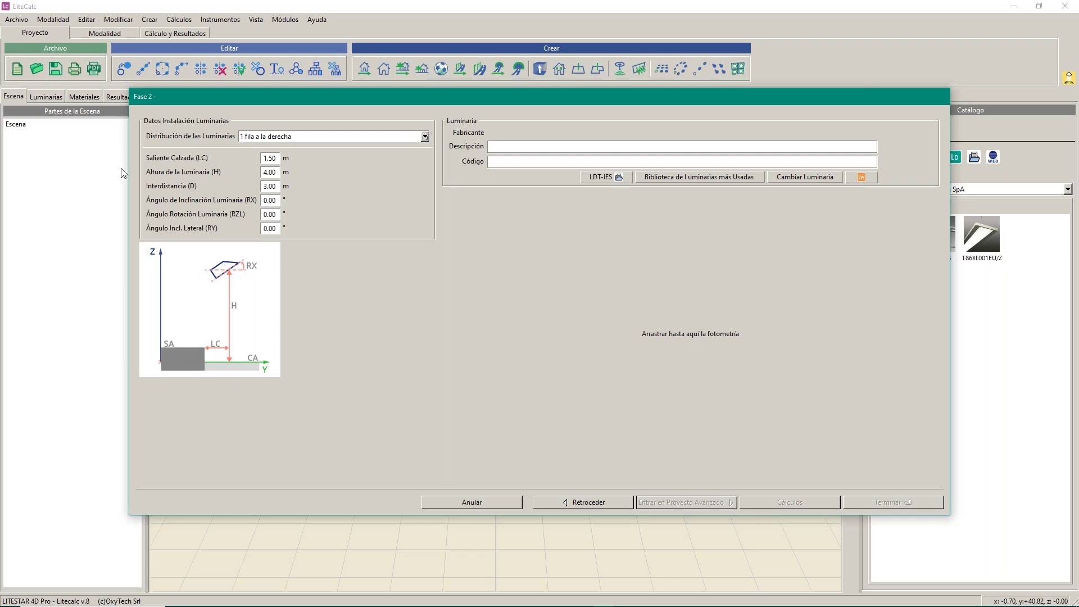
pyautogui.doubleClick(271, 171)
pyautogui.write('5')
pyautogui.doubleClick(274, 186)
# Step: Try to load Fotometria_ETH740K01452T0DA.OXL from the Fotometrias para Túnel folder in File Explorer as the project's luminaire photometry
pyautogui.hotkey('alt', 'Tab')
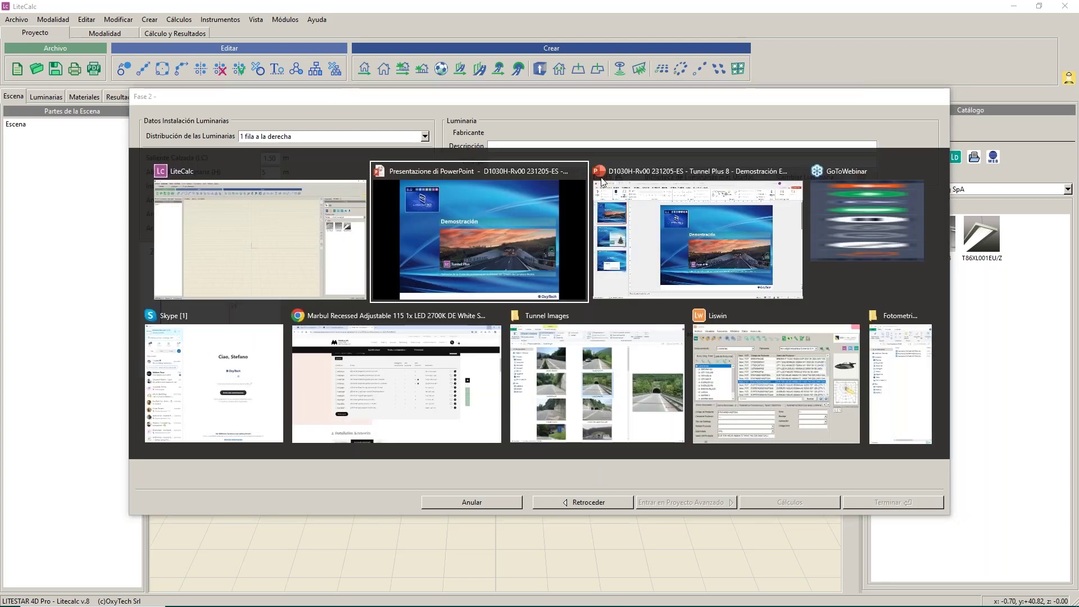
pyautogui.press('Tab')
pyautogui.press('Tab')
pyautogui.press('Tab')
pyautogui.press('Tab')
pyautogui.press('Tab')
pyautogui.press('Tab')
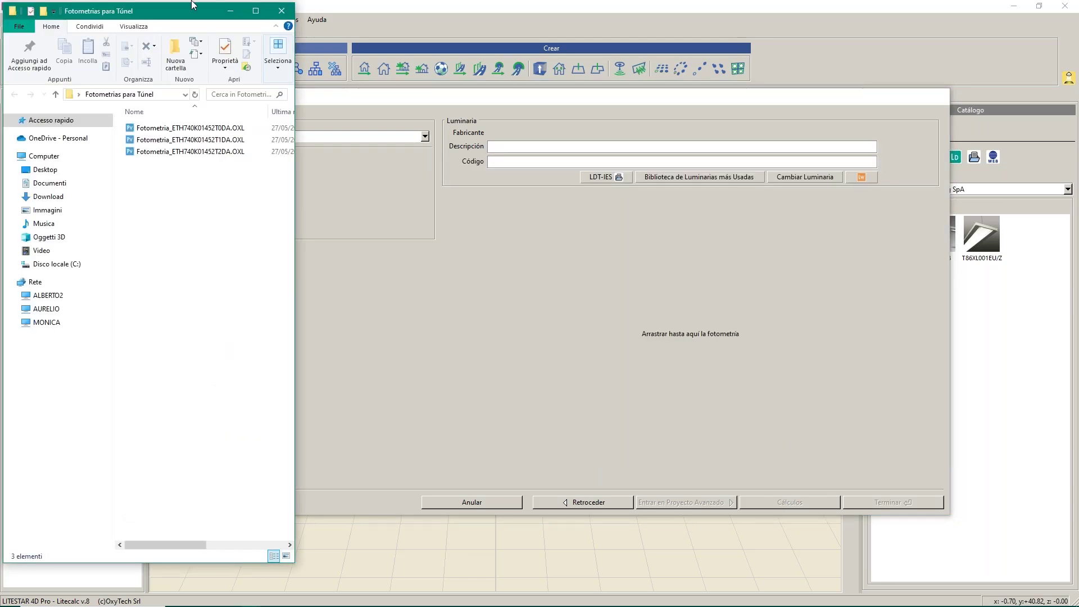
pyautogui.click(180, 130)
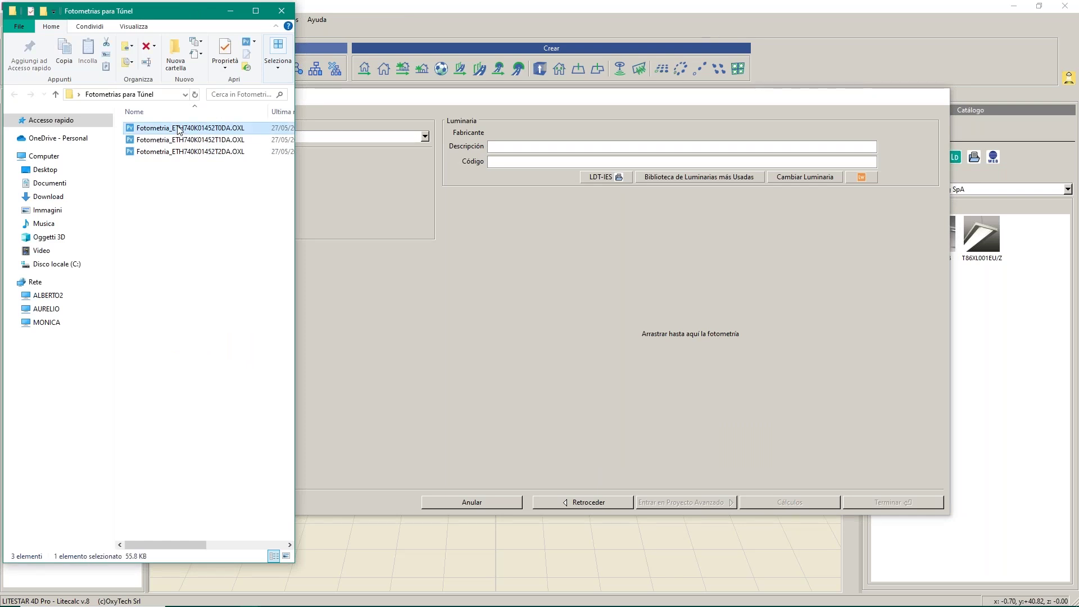
pyautogui.moveTo(180, 130); pyautogui.dragTo(704, 339)
pyautogui.click(426, 96)
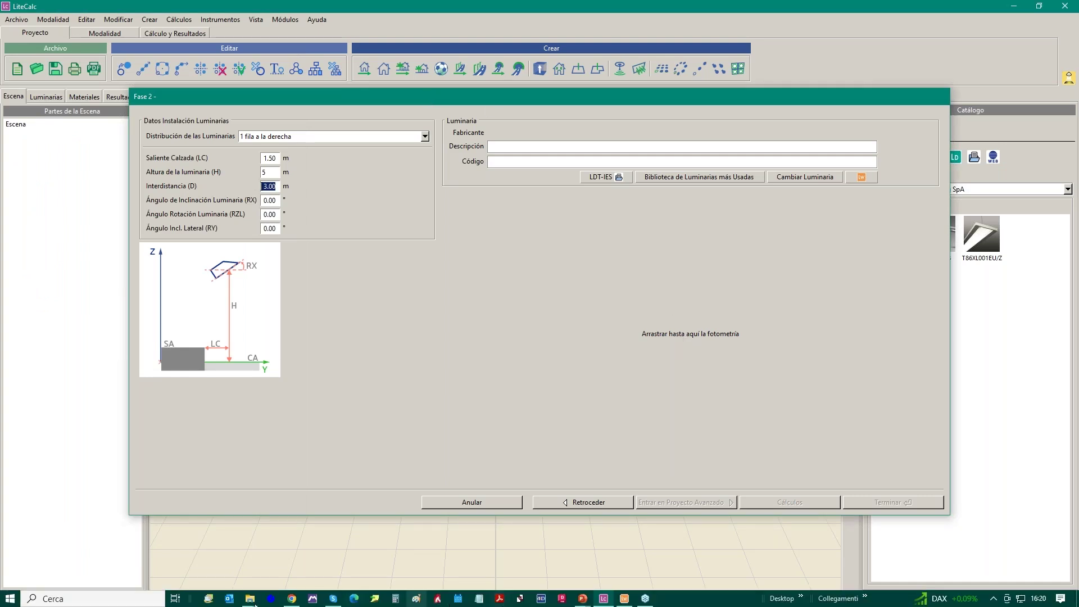
# Step: Load Fotometria_ETH740K01452T0DA.OXL from the Fotometrias para Túnel folder into the luminaire phase of the tunnel project
pyautogui.click(251, 599)
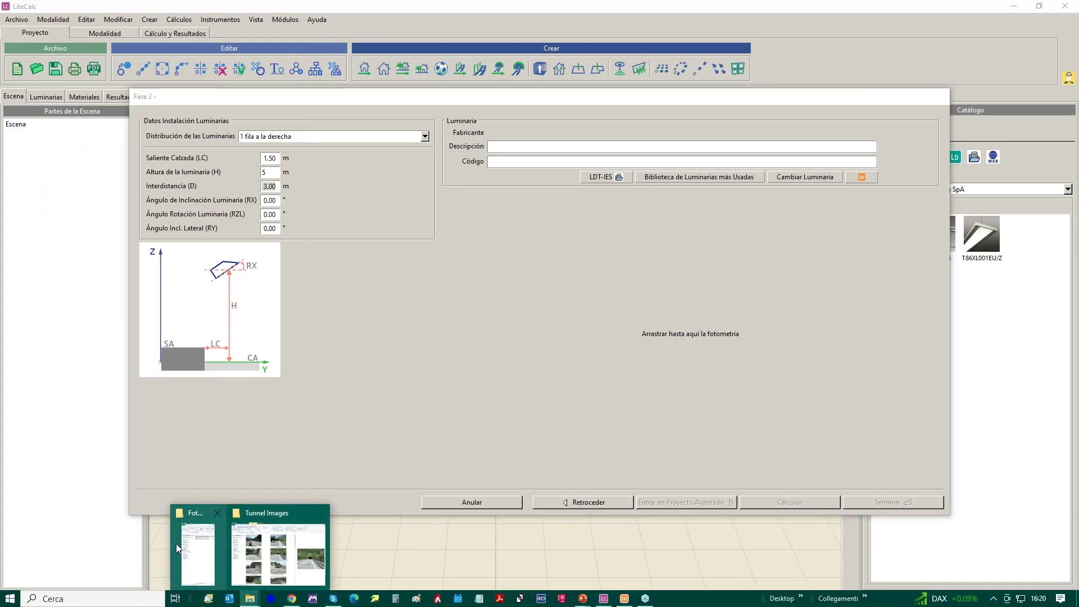
pyautogui.click(194, 553)
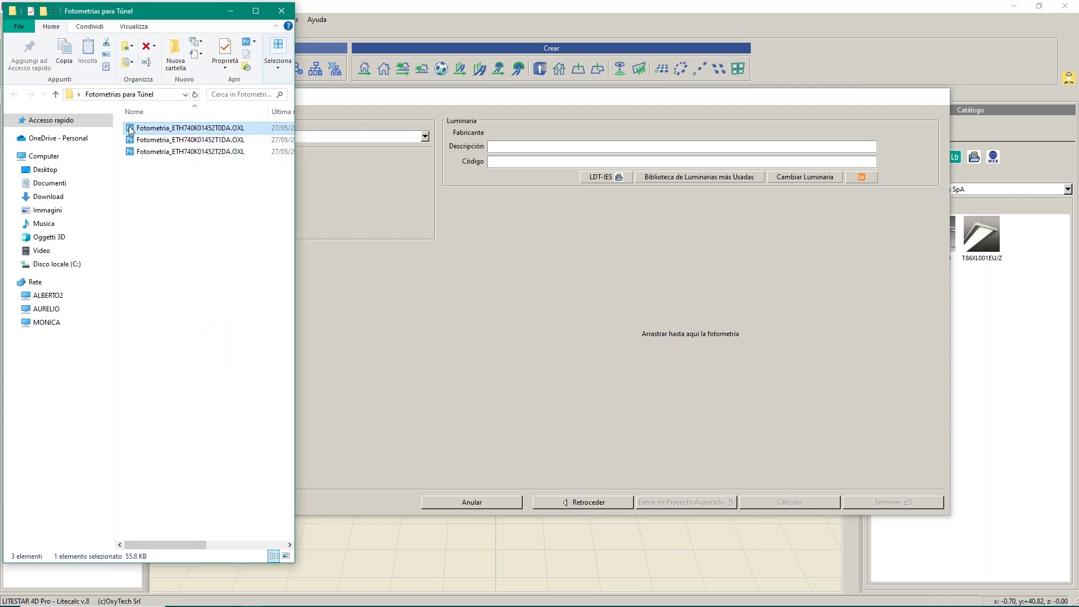
pyautogui.moveTo(130, 130); pyautogui.dragTo(696, 333)
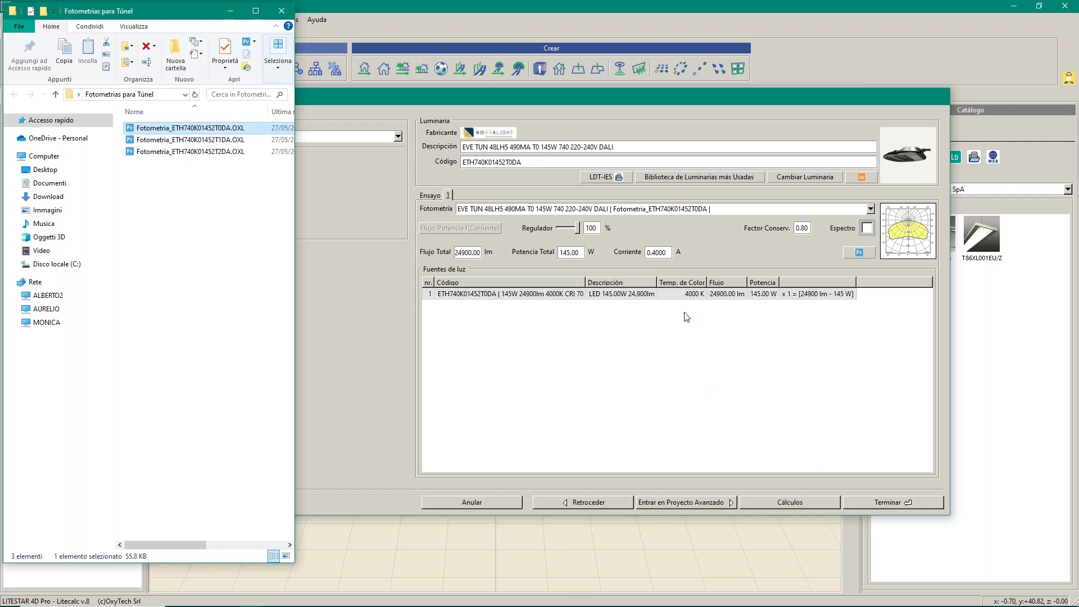
pyautogui.click(606, 98)
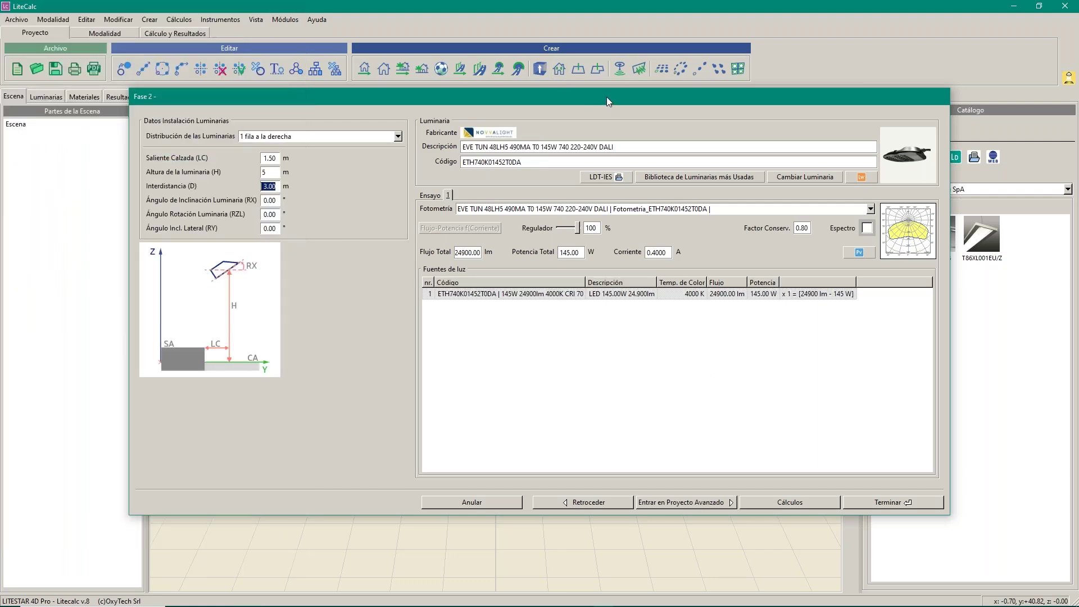
# Step: Examine the LDT-IES file folder and the library of most used luminaires as alternative photometry sources
pyautogui.click(601, 178)
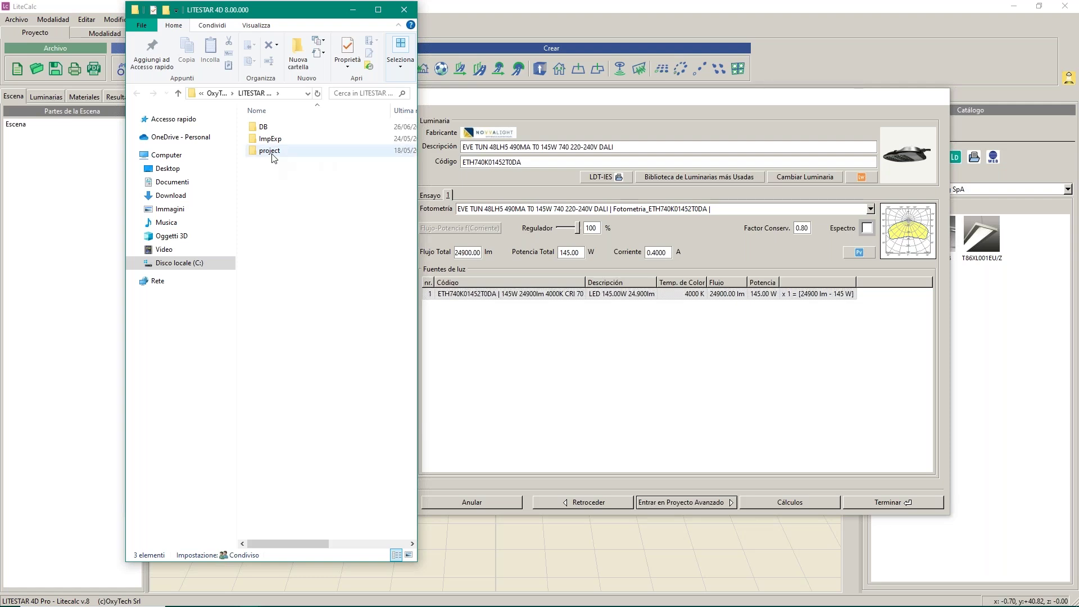
pyautogui.click(403, 10)
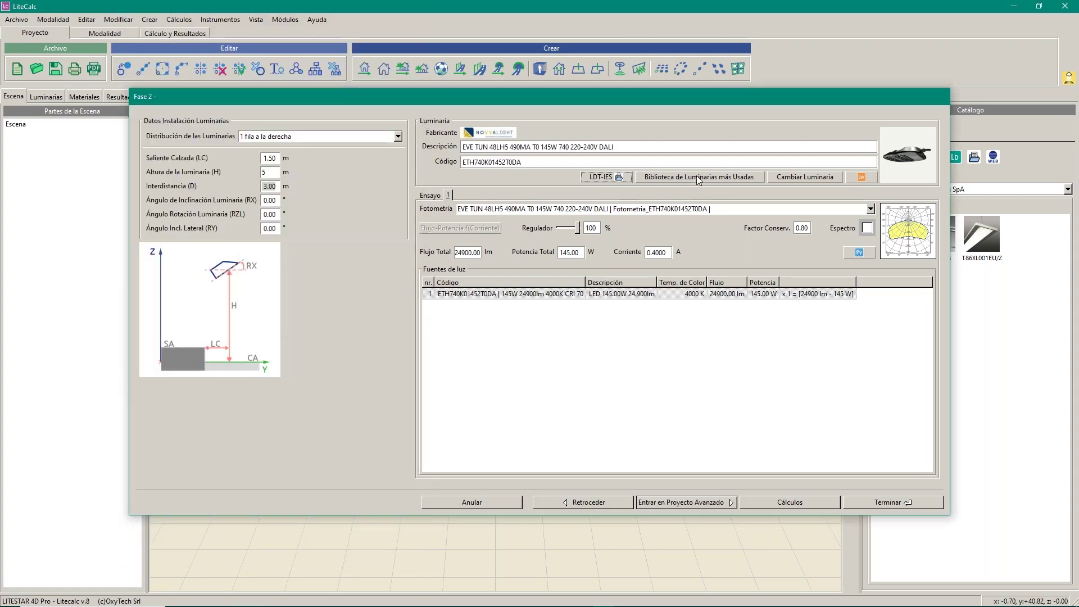
pyautogui.click(989, 346)
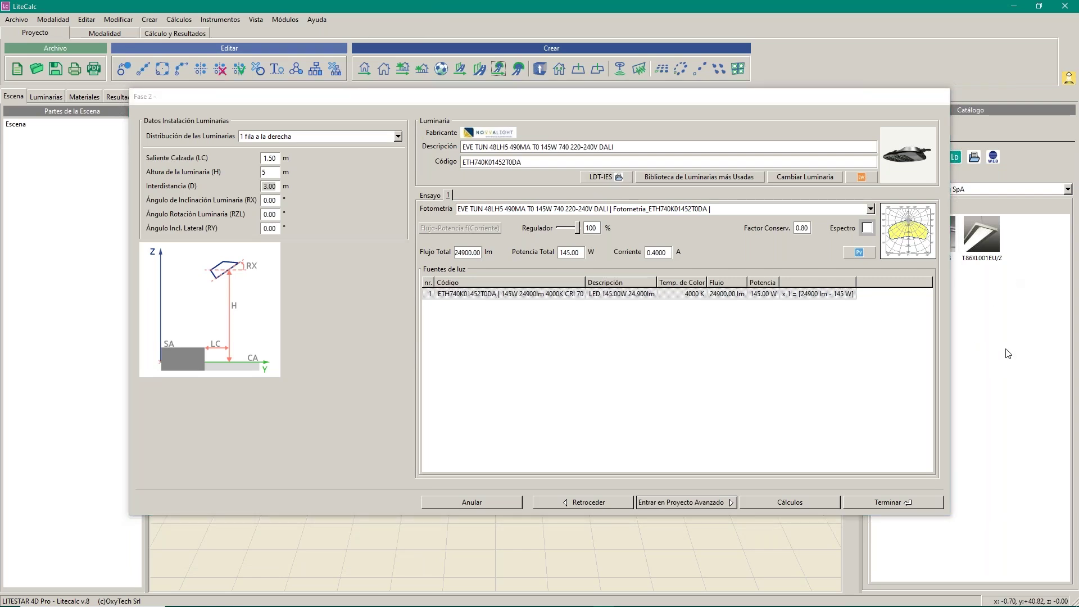
pyautogui.moveTo(797, 101); pyautogui.dragTo(702, 101)
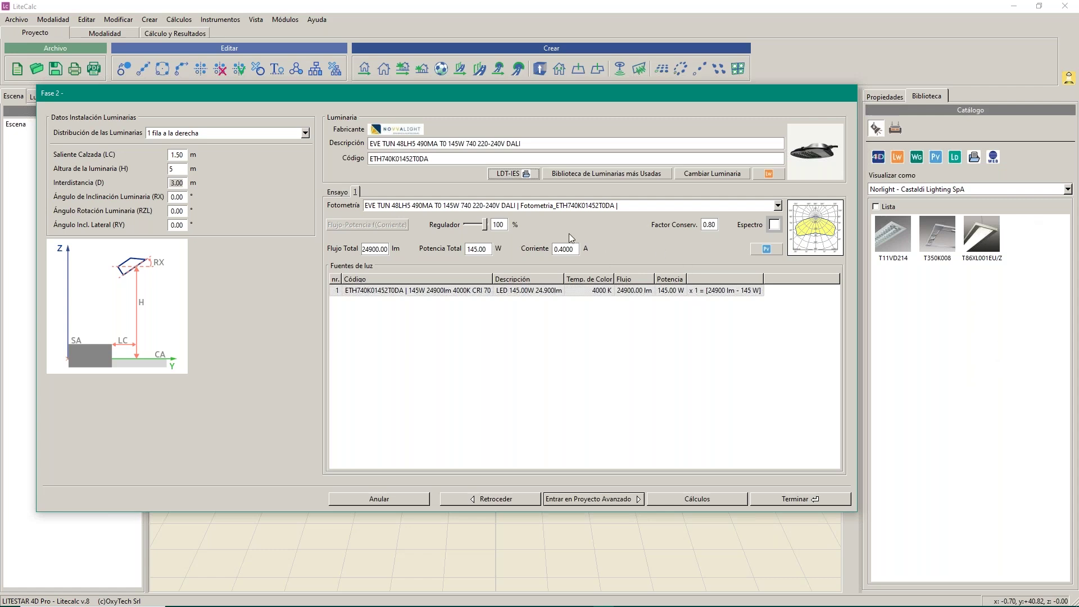
pyautogui.click(607, 174)
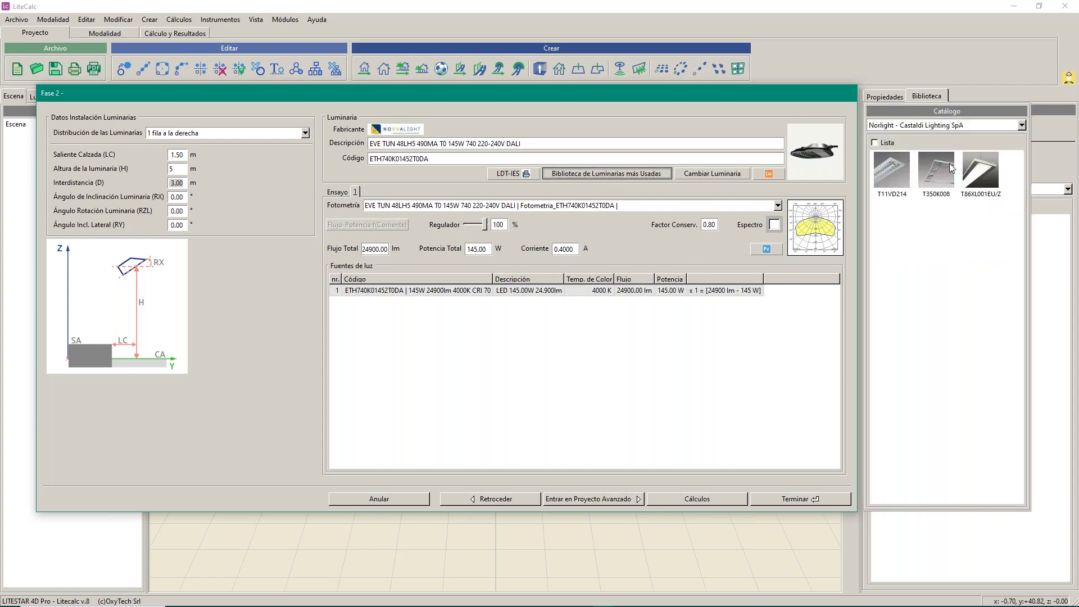
pyautogui.click(711, 170)
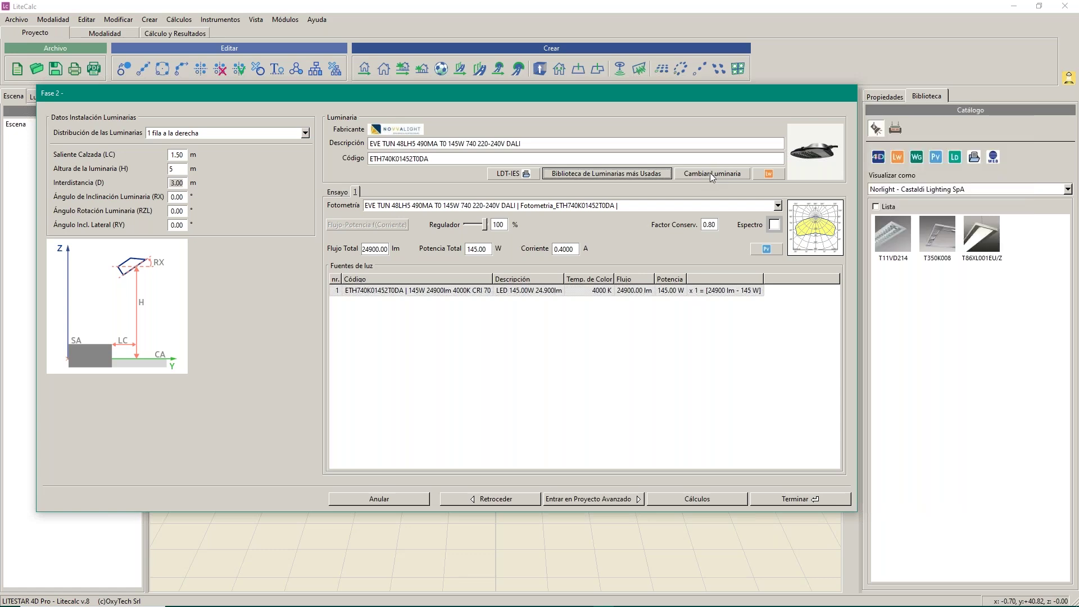
# Step: Change the project's luminaire to ETH740K01452T1DA from the Novvalight product list in Liswin
pyautogui.click(710, 173)
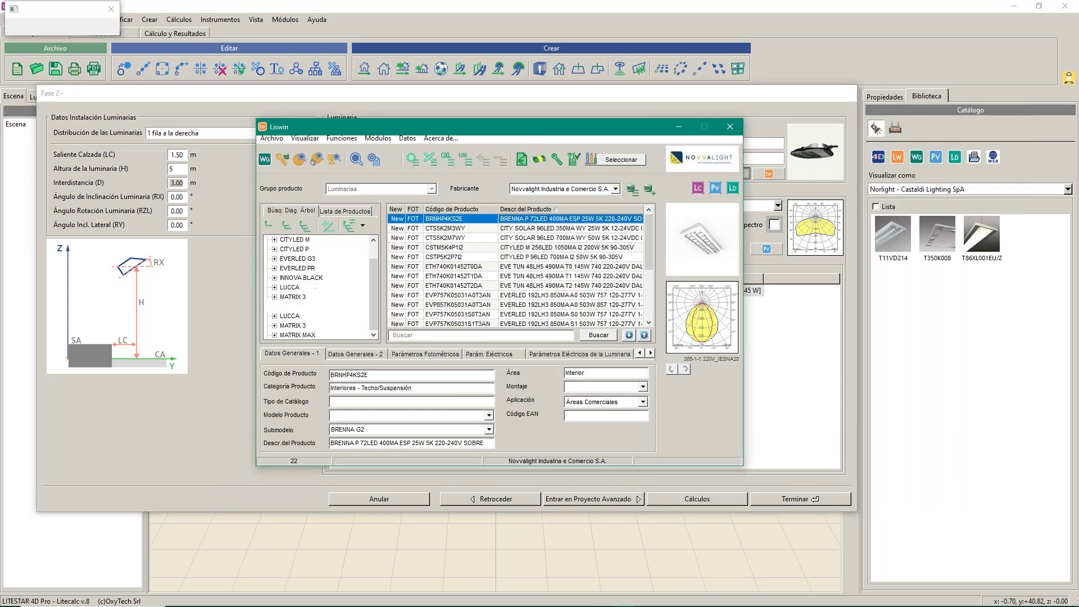
pyautogui.moveTo(484, 129); pyautogui.dragTo(813, 211)
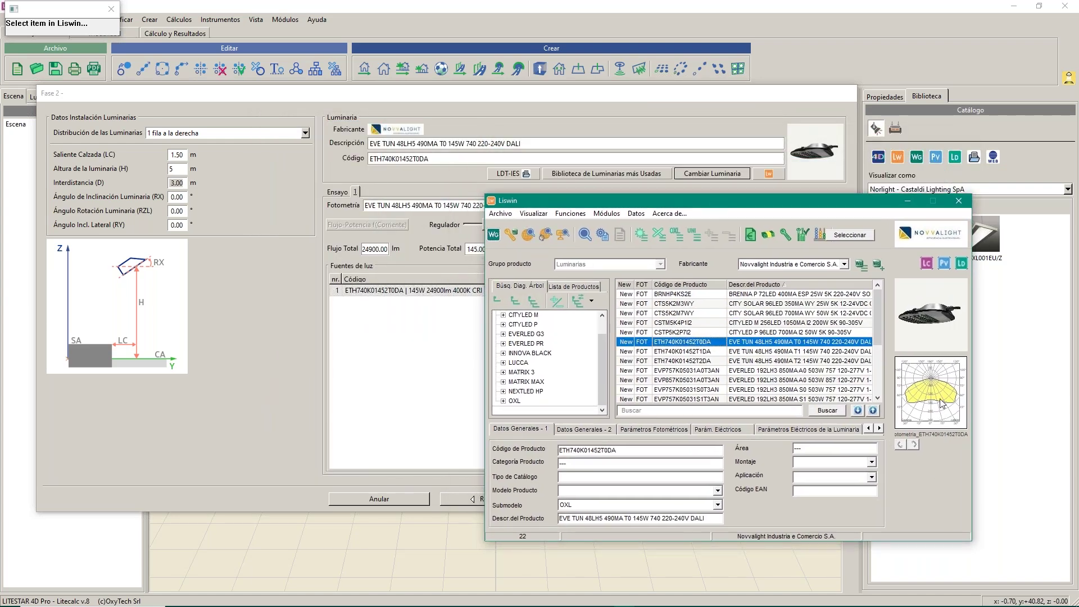
pyautogui.moveTo(711, 206); pyautogui.dragTo(298, 209)
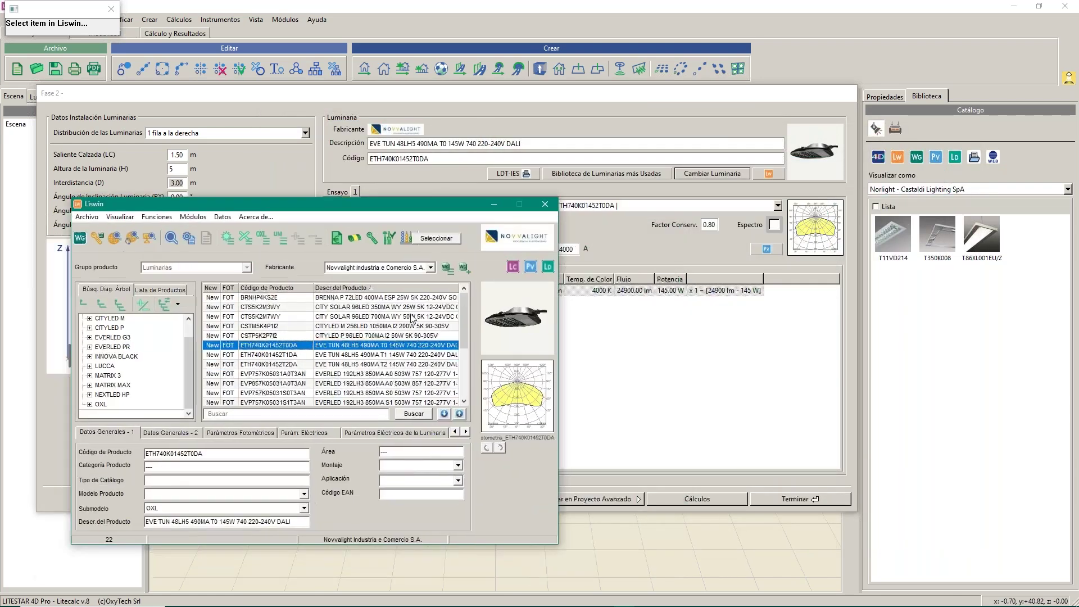
pyautogui.click(340, 354)
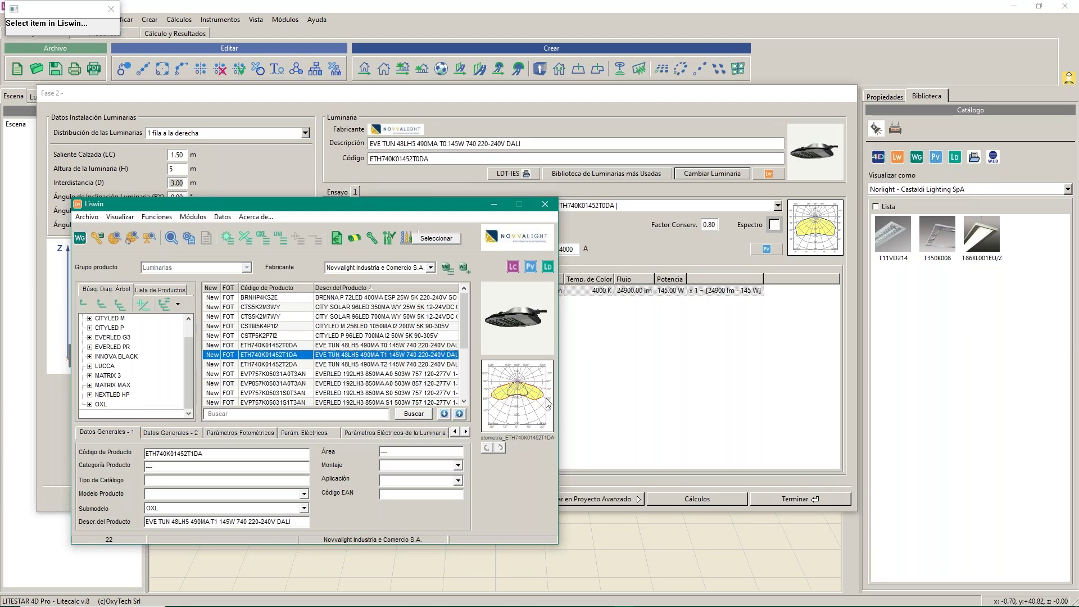
pyautogui.click(436, 238)
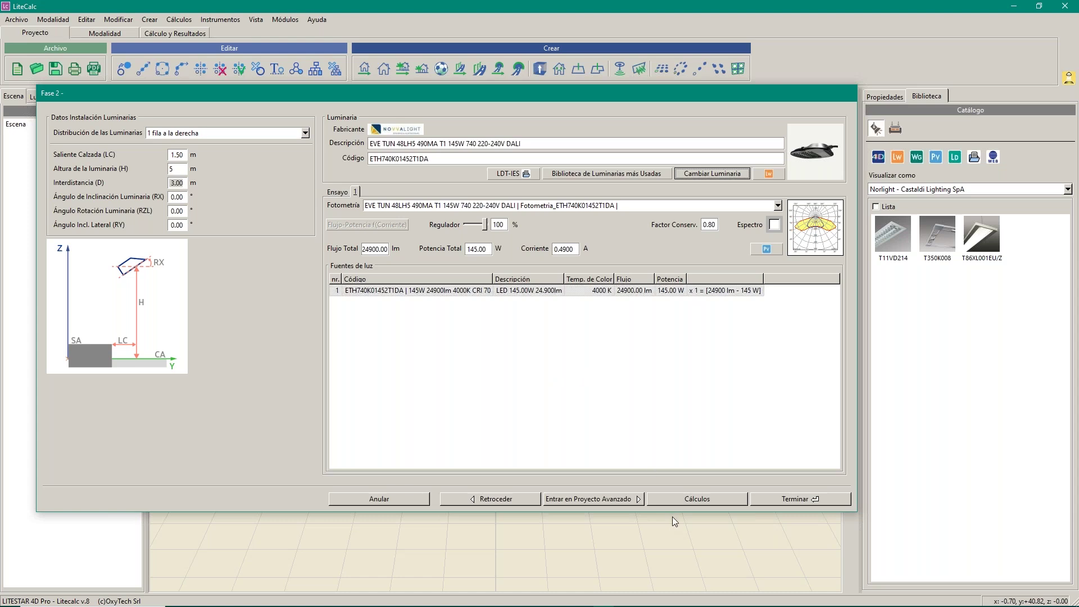
# Step: Run the tunnel calculation with the direct component only and the rendering precision set to its minimum
pyautogui.click(698, 499)
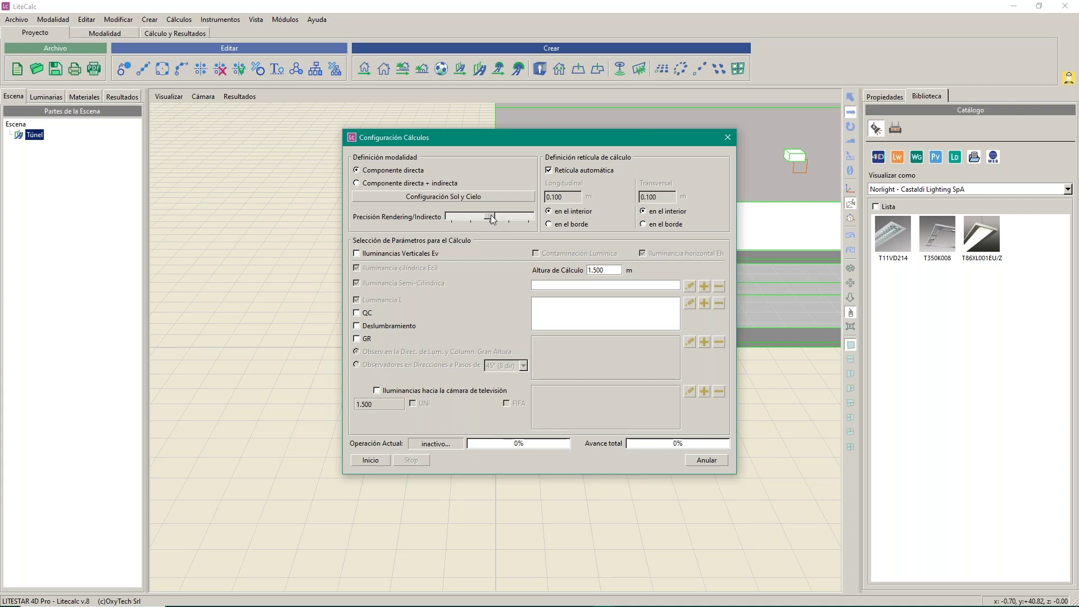
pyautogui.moveTo(491, 219); pyautogui.dragTo(452, 219)
pyautogui.click(371, 461)
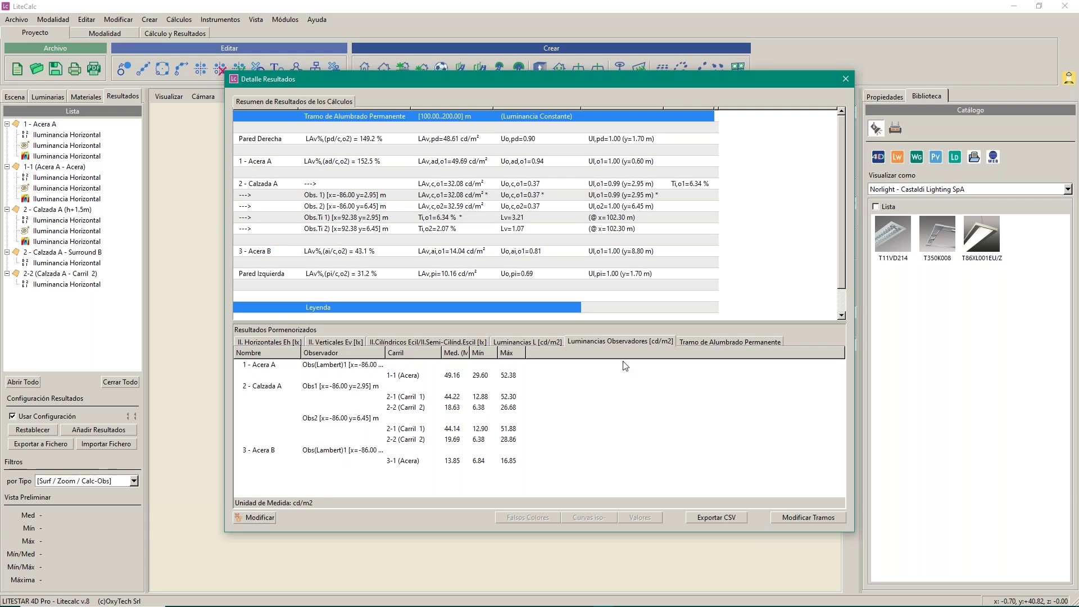
# Step: Set the start x1 of the Tramo de Alumbrado Permanente to 15 m and close the result details
pyautogui.click(805, 517)
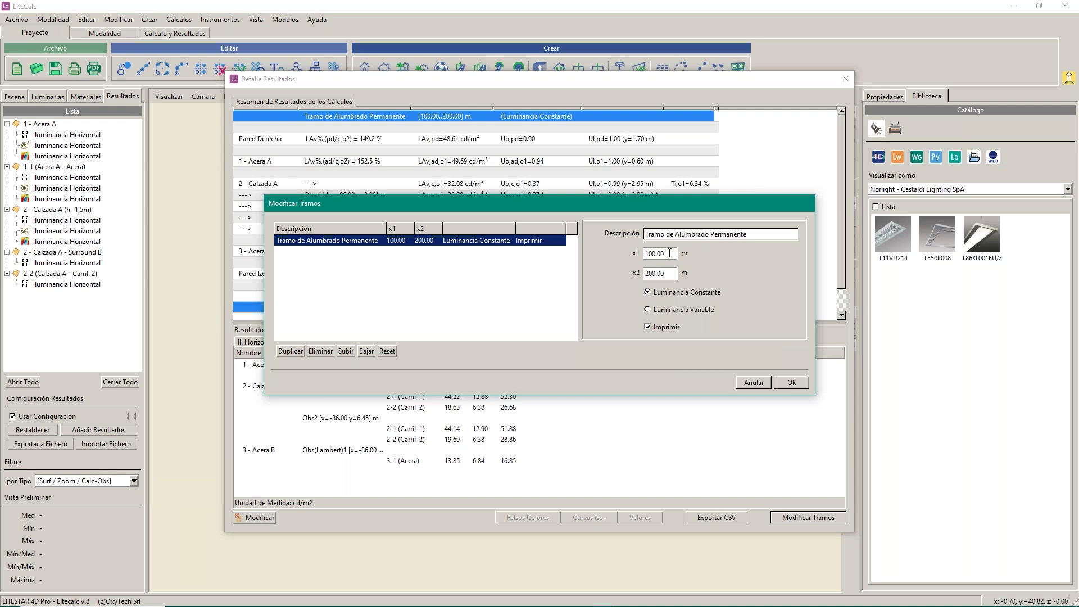
pyautogui.moveTo(668, 253); pyautogui.dragTo(646, 253)
pyautogui.write('15')
pyautogui.click(788, 385)
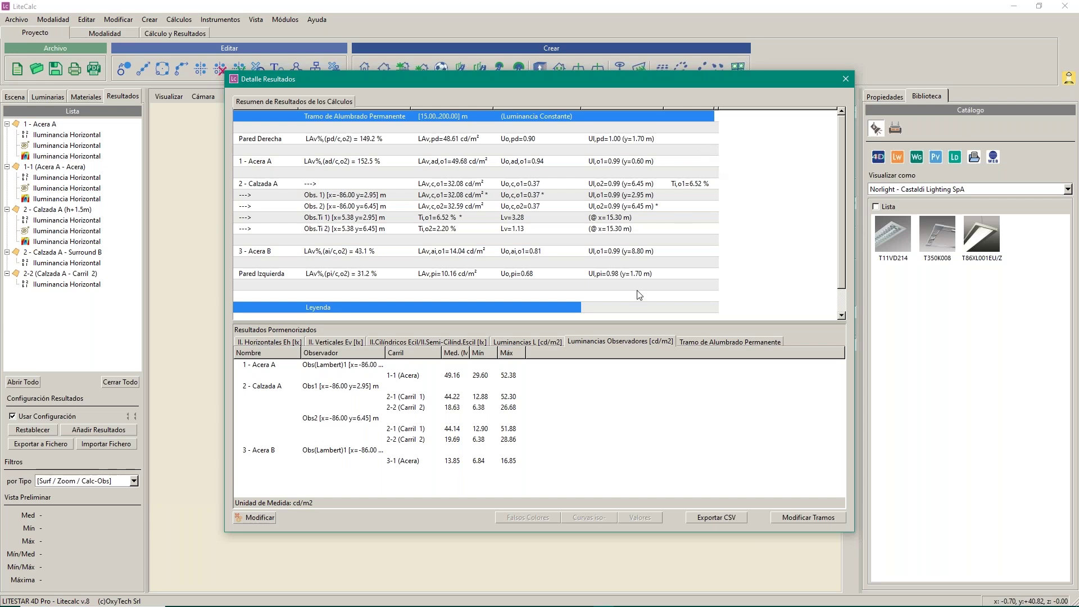
pyautogui.click(845, 79)
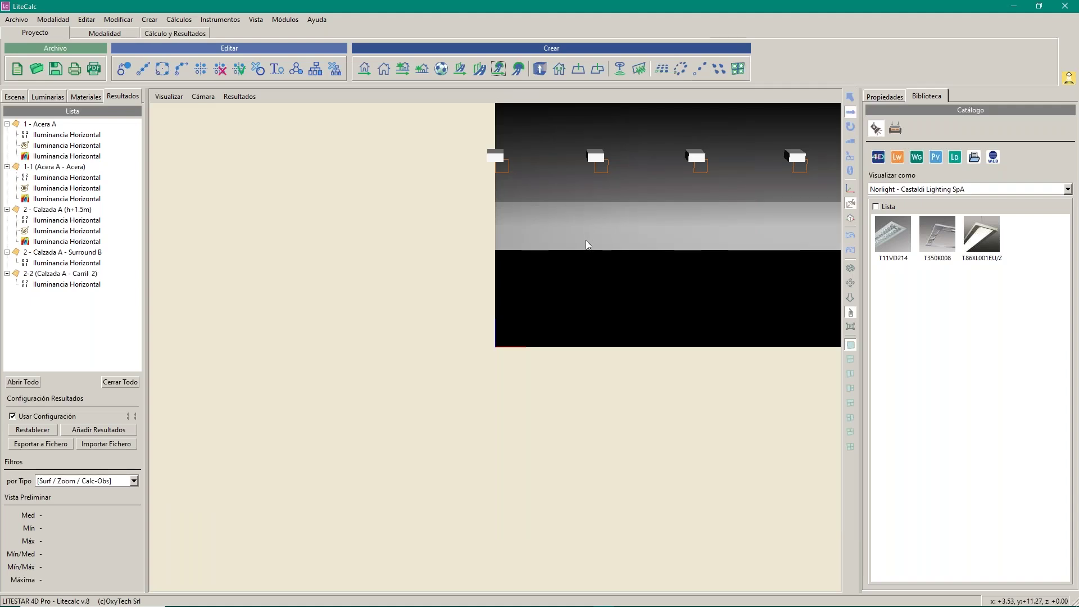
# Step: Display the photometric solids of the luminaires in a perspective view of the tunnel
pyautogui.moveTo(574, 259); pyautogui.dragTo(640, 420)
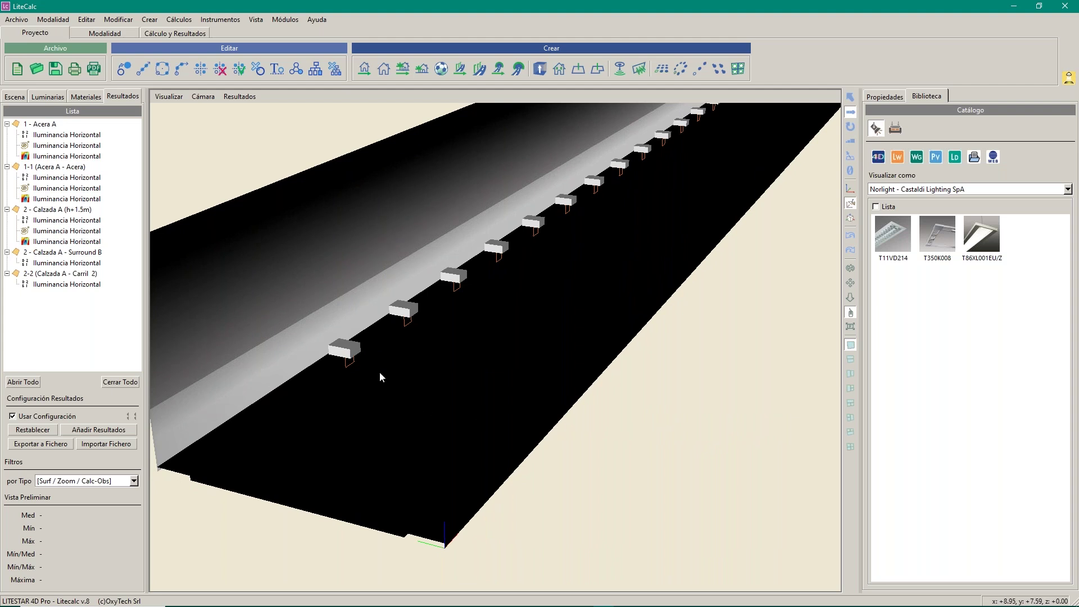
pyautogui.click(170, 96)
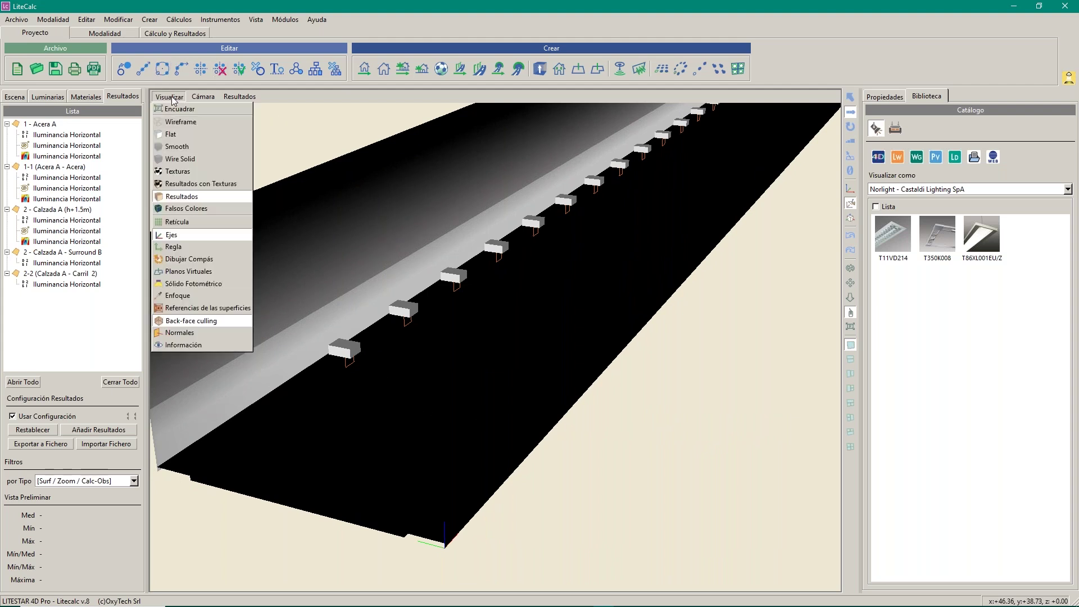
pyautogui.click(187, 284)
pyautogui.click(478, 416)
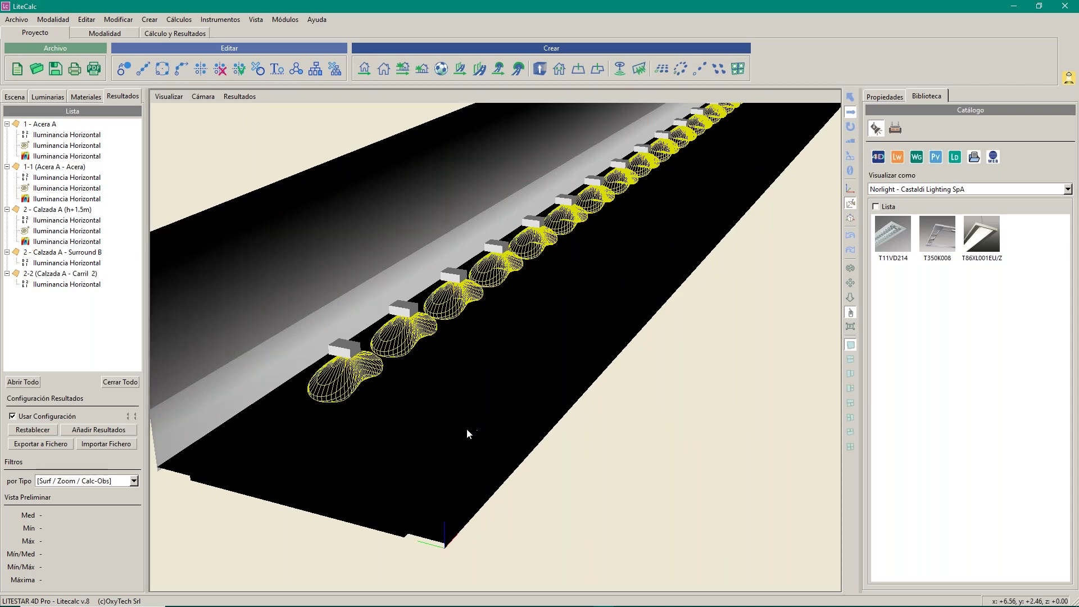
pyautogui.moveTo(381, 458); pyautogui.dragTo(499, 436)
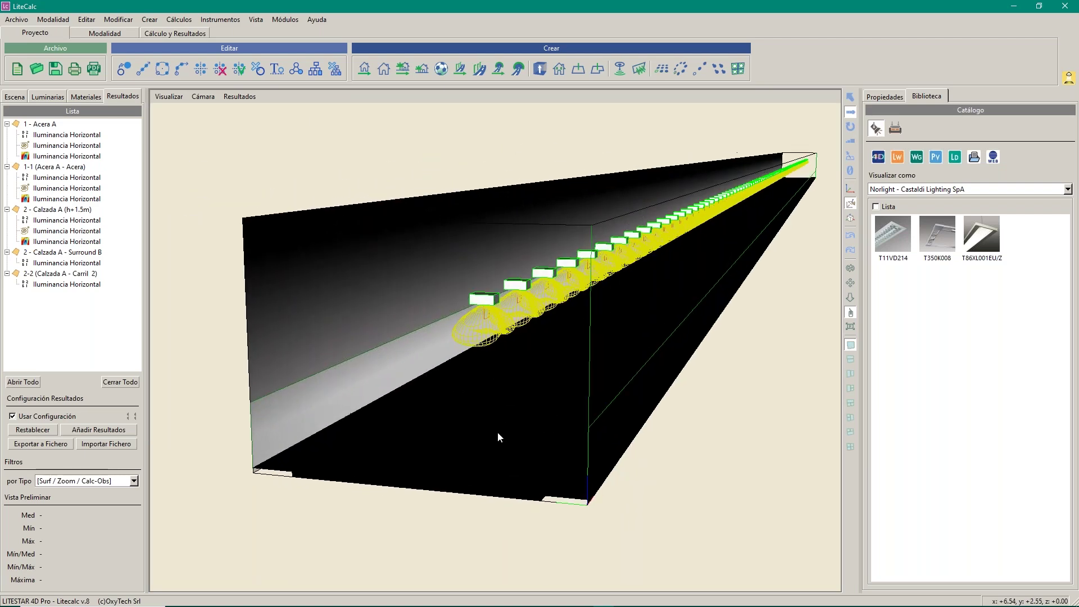
# Step: Reopen the detailed calculation results and examine the summary for walls, sidewalks and roadway down to the legend
pyautogui.click(179, 32)
pyautogui.click(124, 69)
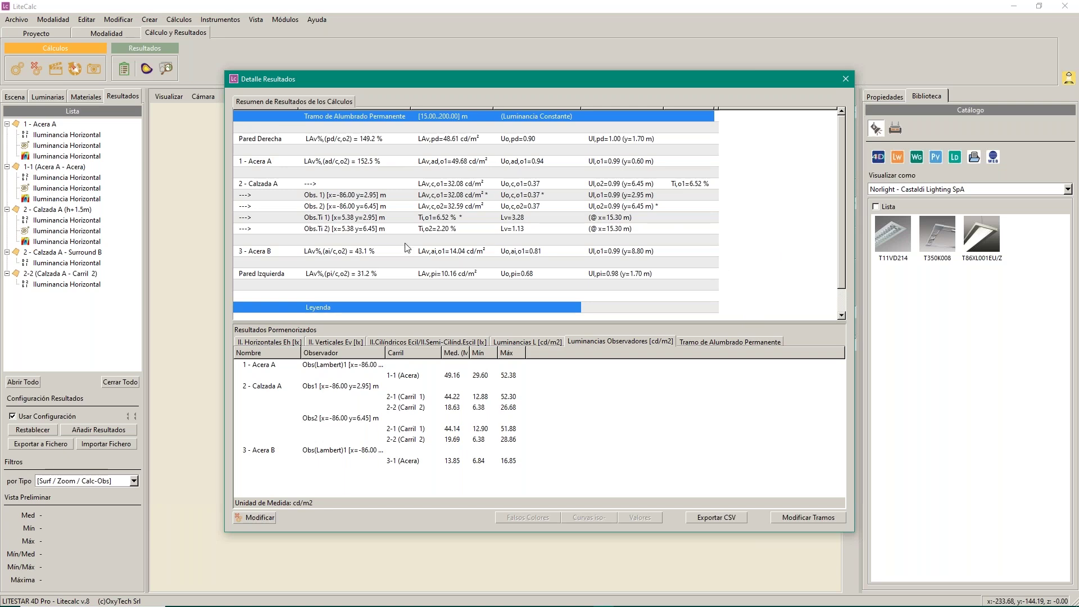
pyautogui.scroll(-1, 490, 242)
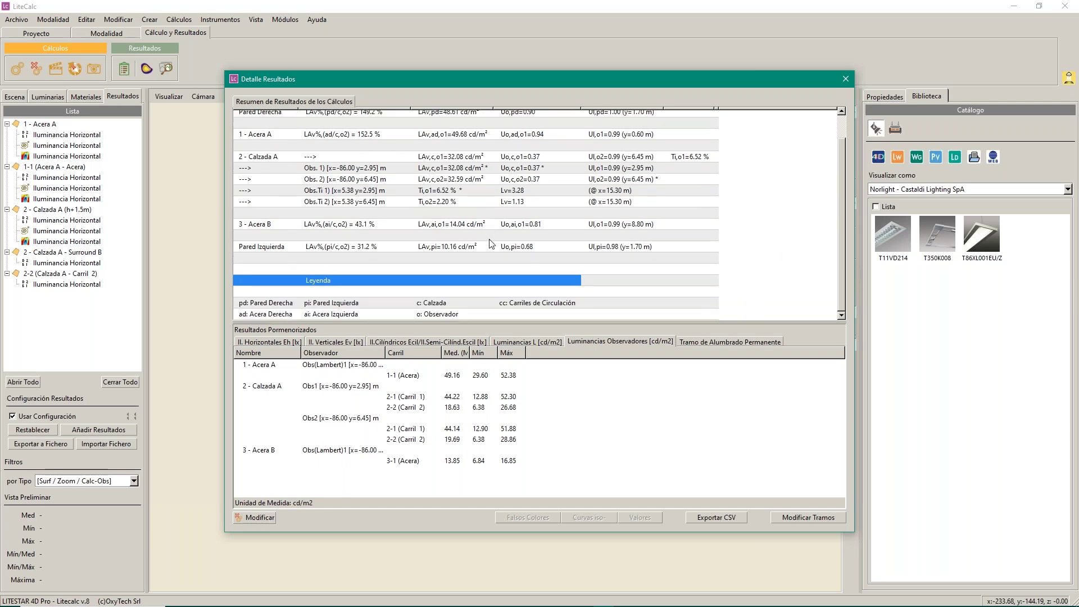
pyautogui.scroll(1, 490, 242)
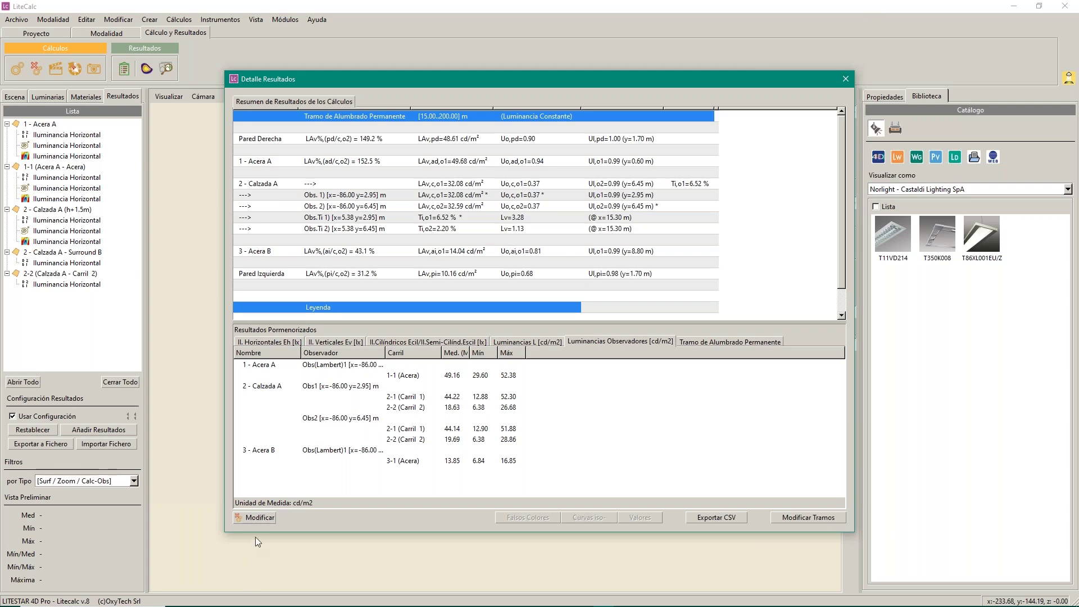
# Step: Modify the project to a luminaire spacing of 10 m and rerun the tunnel calculation
pyautogui.click(259, 517)
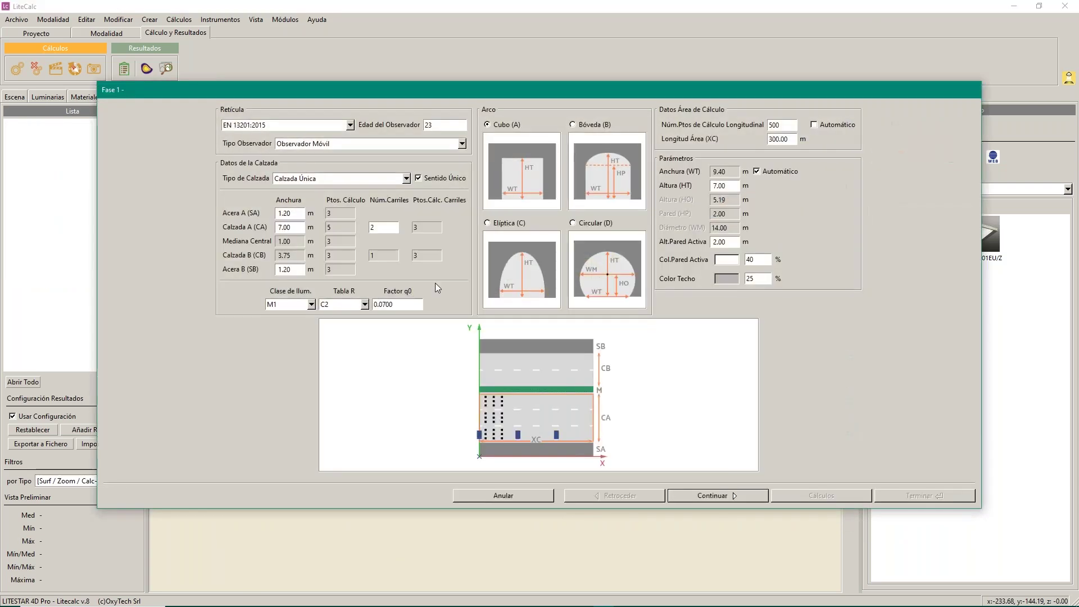
pyautogui.click(714, 497)
pyautogui.click(242, 179)
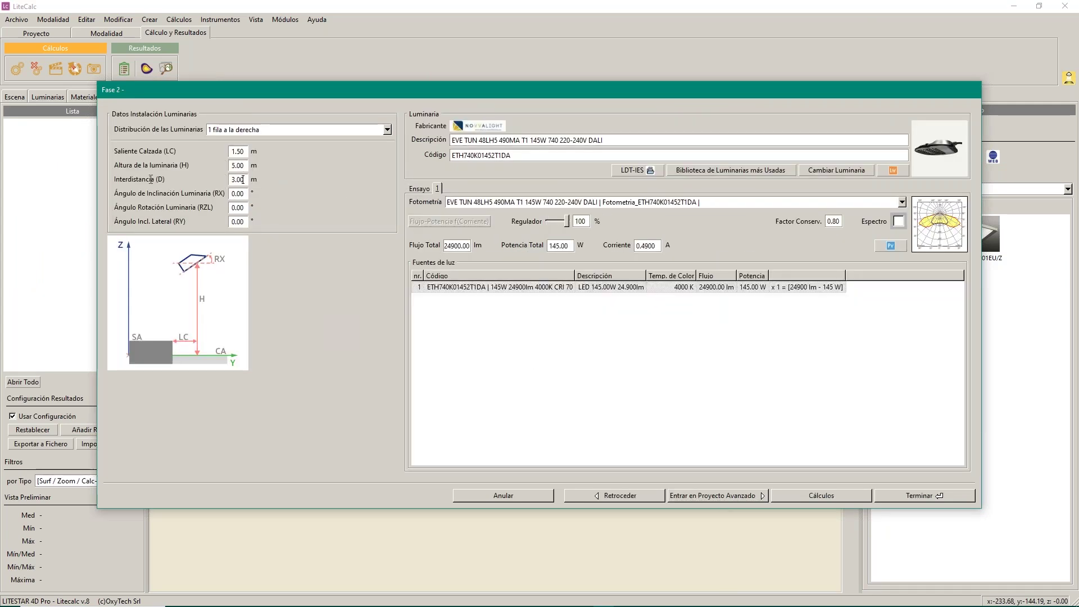
pyautogui.moveTo(245, 179); pyautogui.dragTo(165, 181)
pyautogui.write('10')
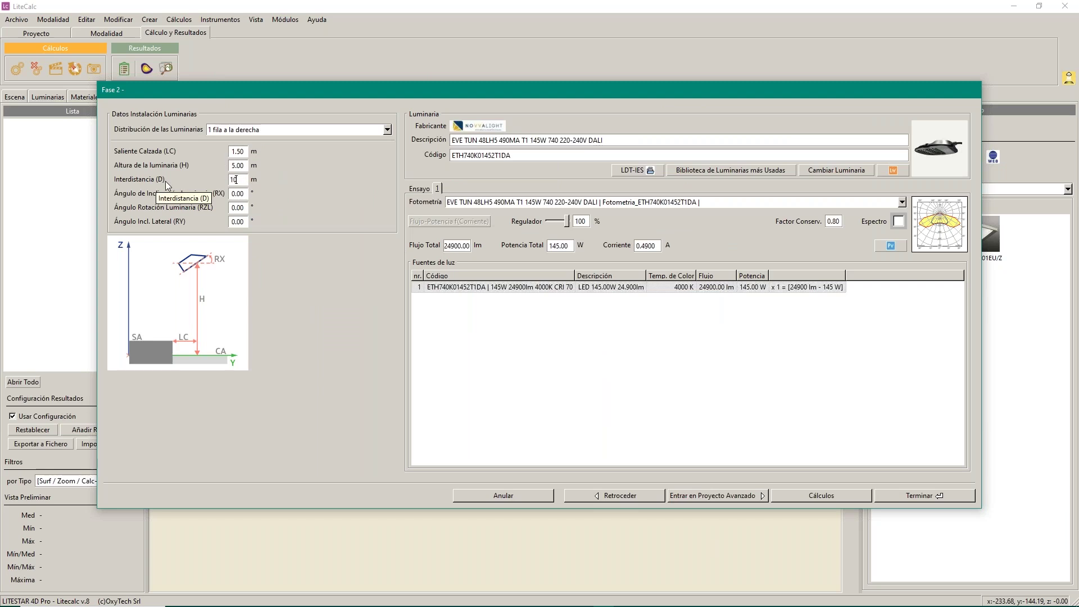
pyautogui.click(824, 496)
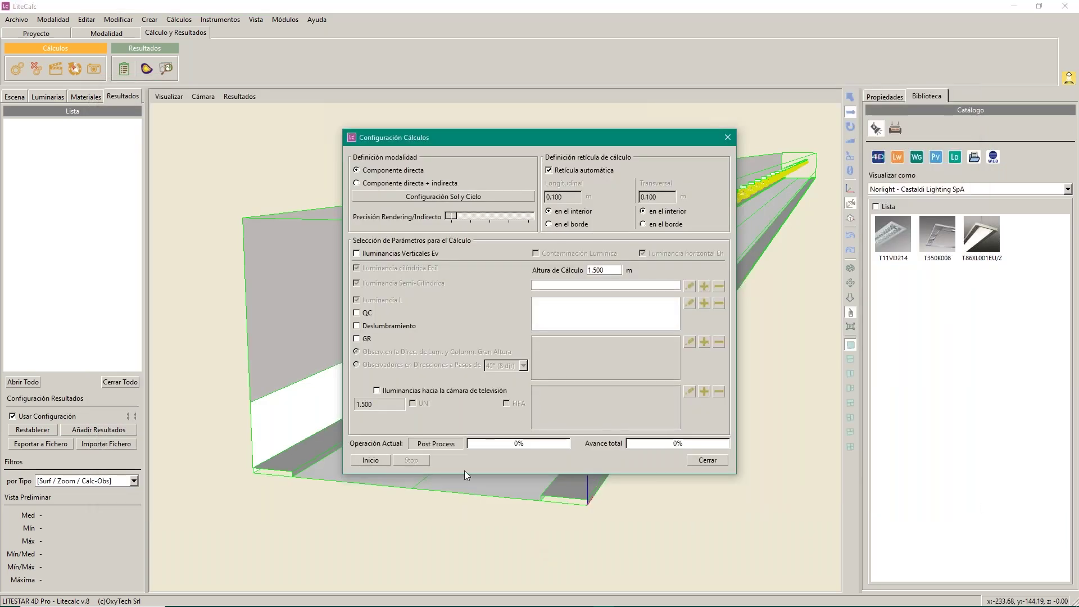
pyautogui.click(369, 459)
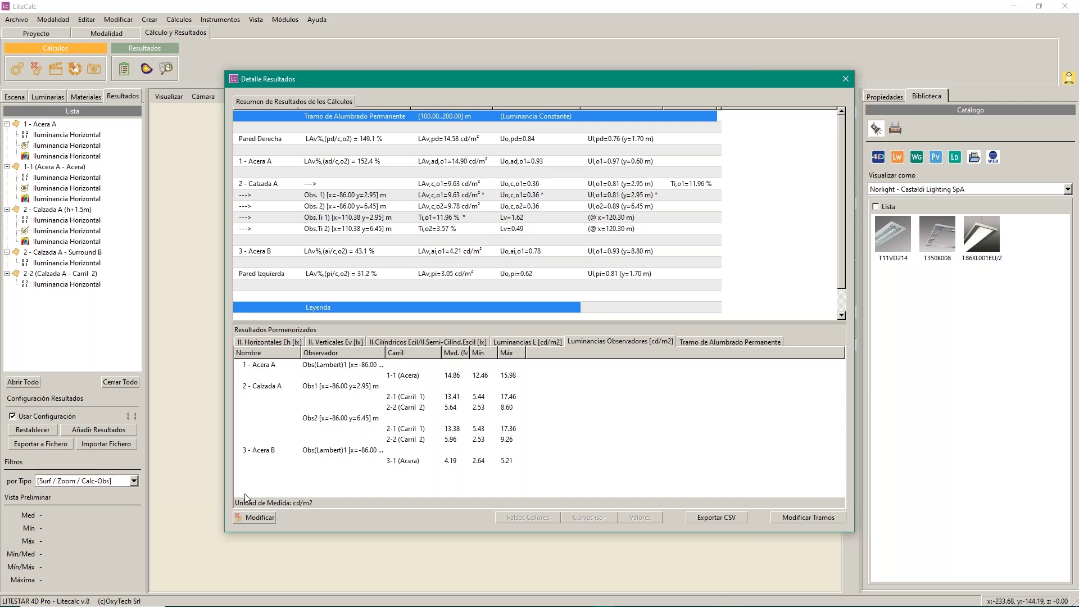
# Step: Reopen the guided project for modification, go on to its luminaire phase and enter the advanced project
pyautogui.click(255, 518)
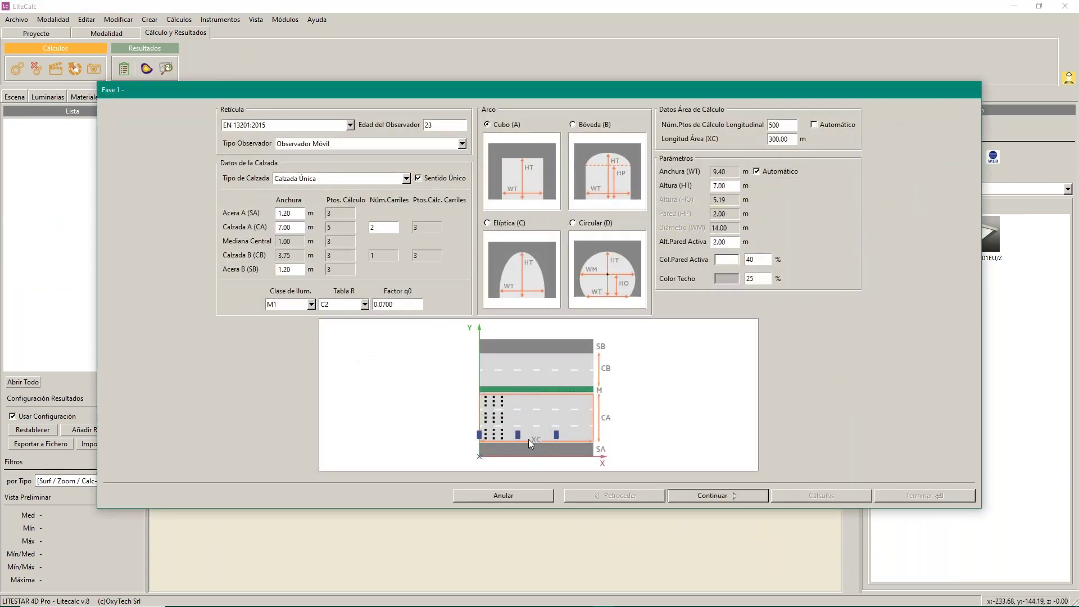
pyautogui.click(726, 493)
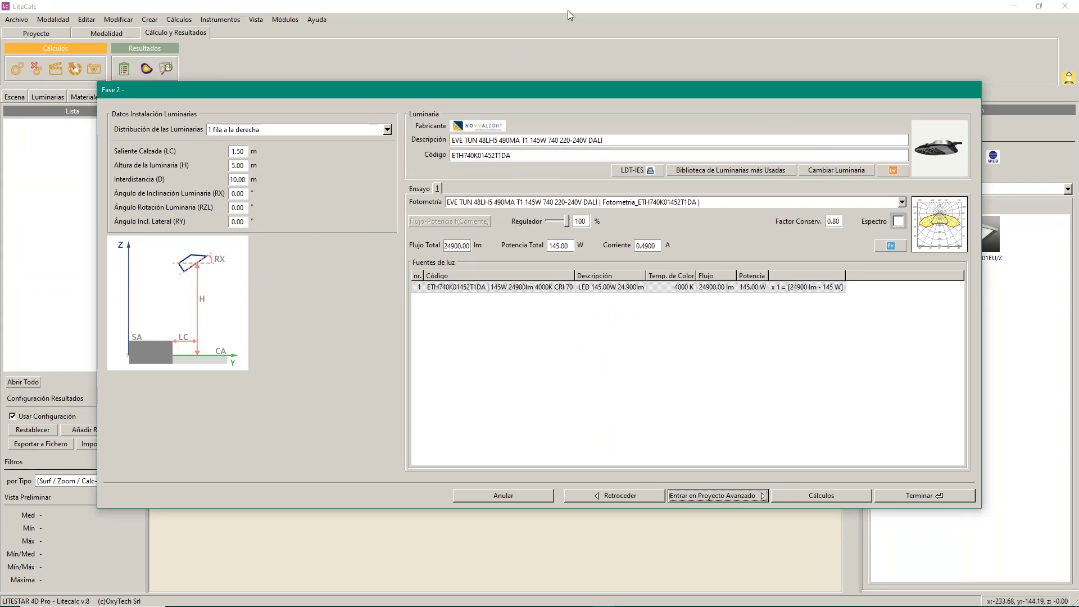
pyautogui.moveTo(524, 89); pyautogui.dragTo(466, 42)
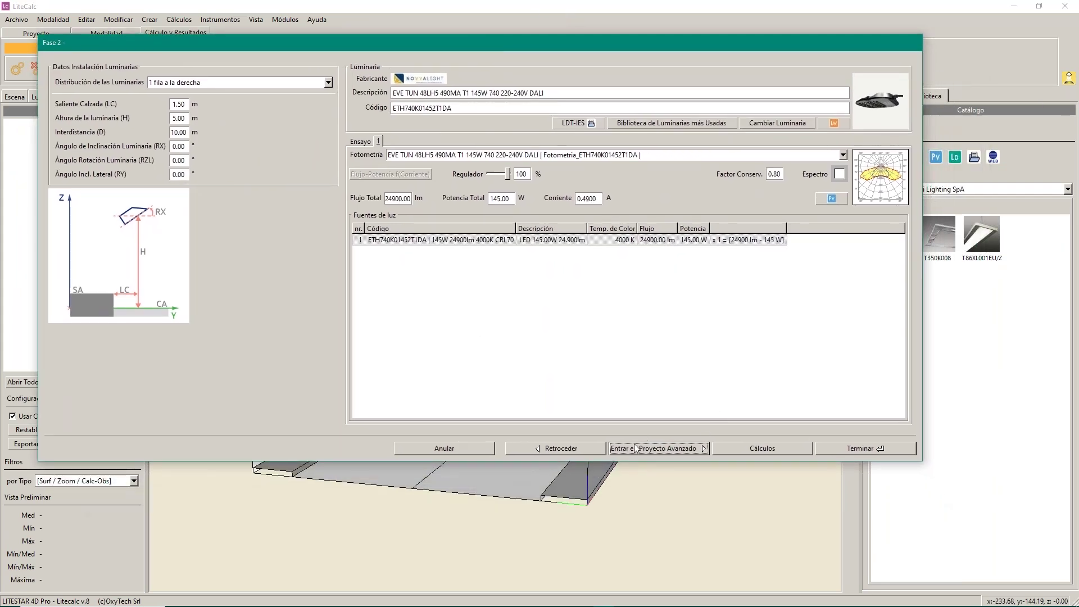
pyautogui.click(655, 450)
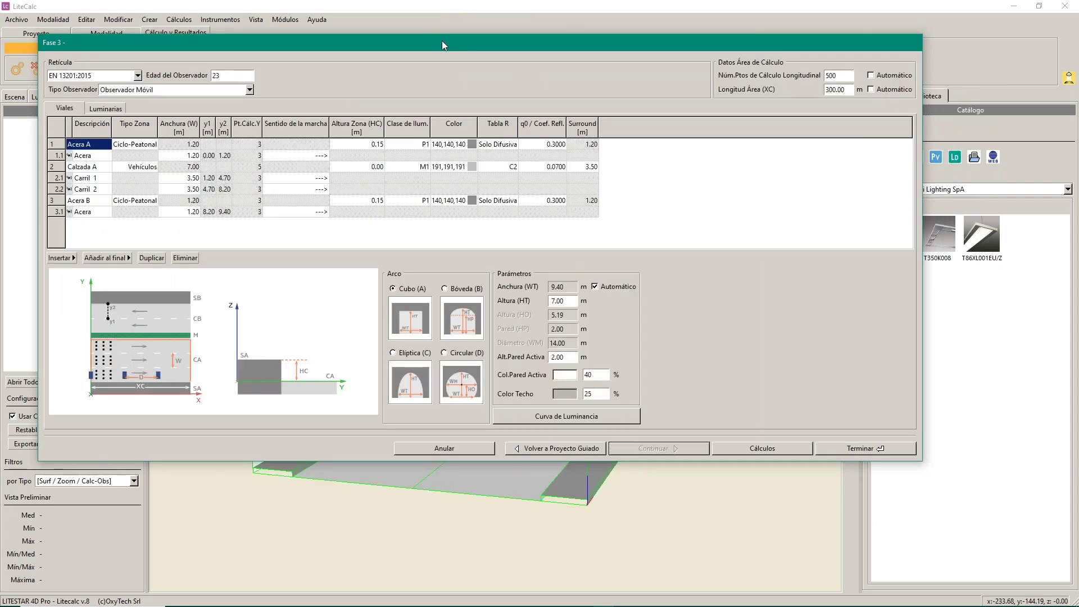
pyautogui.moveTo(442, 45); pyautogui.dragTo(569, 57)
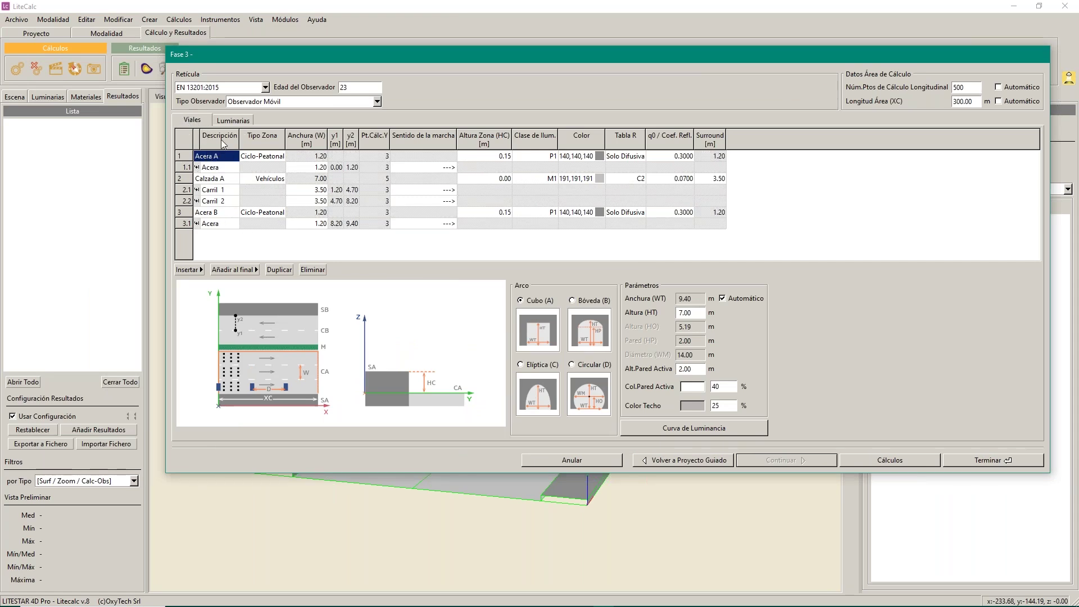
# Step: Examine the luminaire row data of Fila A in the advanced project and return to the road zones
pyautogui.click(231, 120)
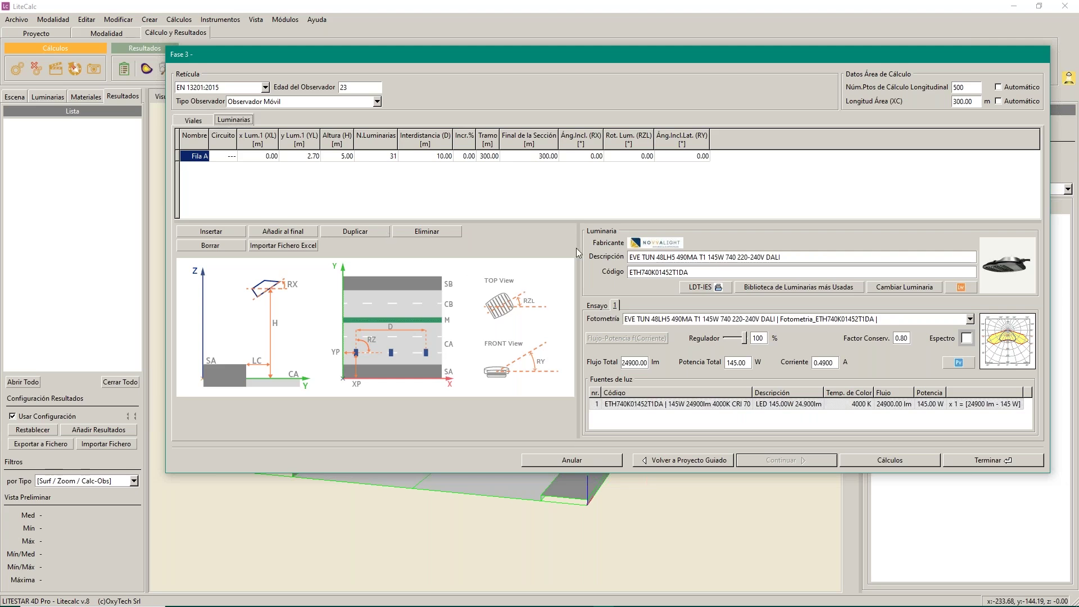
pyautogui.moveTo(568, 55); pyautogui.dragTo(508, 50)
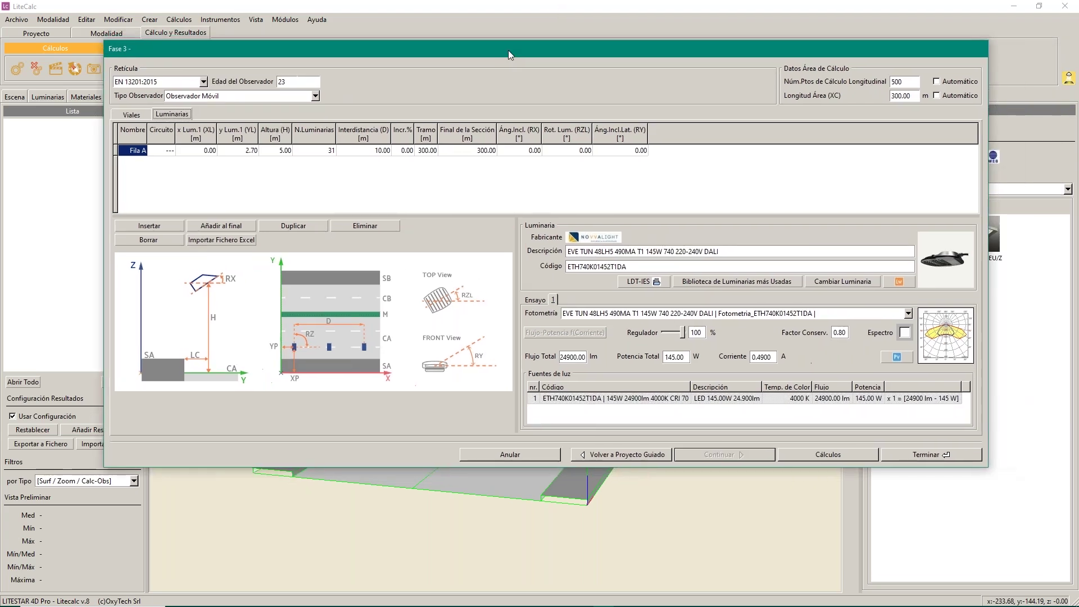
pyautogui.click(134, 114)
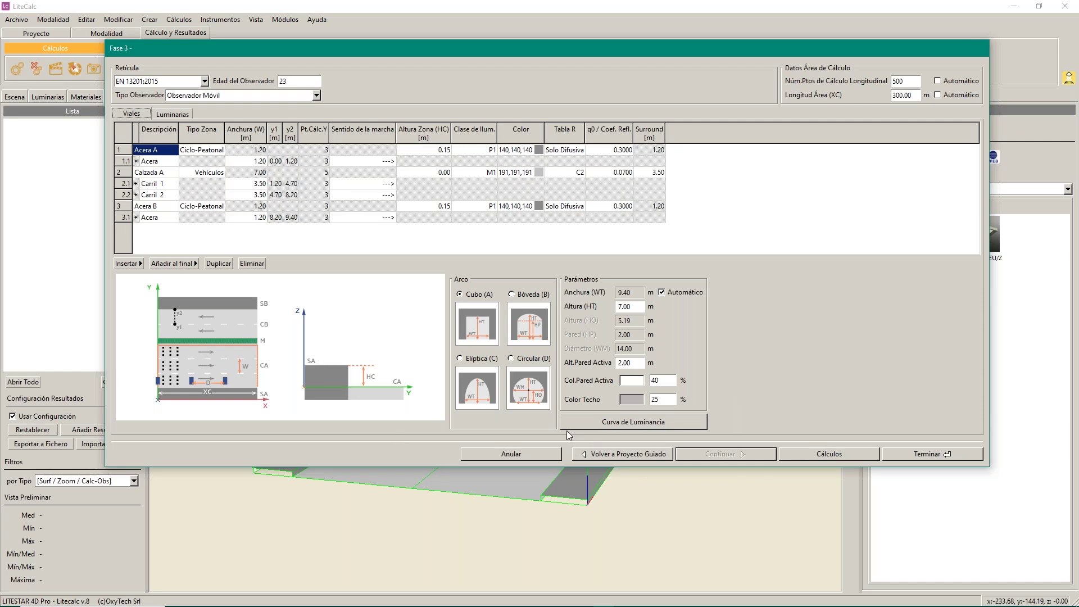
# Step: Open the luminance curve project data and review the available tunnel lighting standards without changing the selected one
pyautogui.click(627, 422)
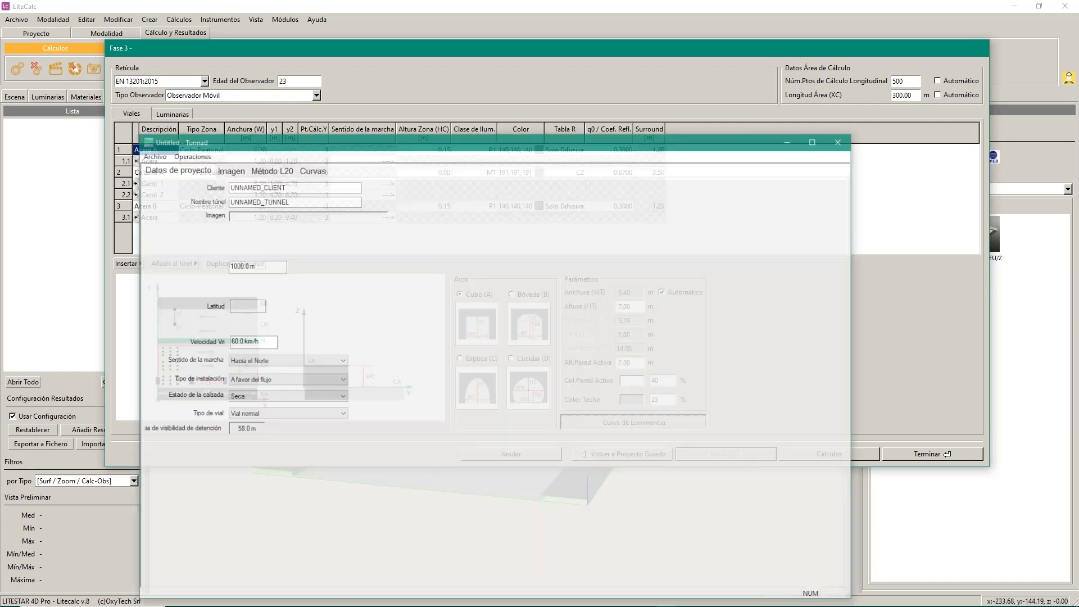
pyautogui.moveTo(468, 137); pyautogui.dragTo(607, 26)
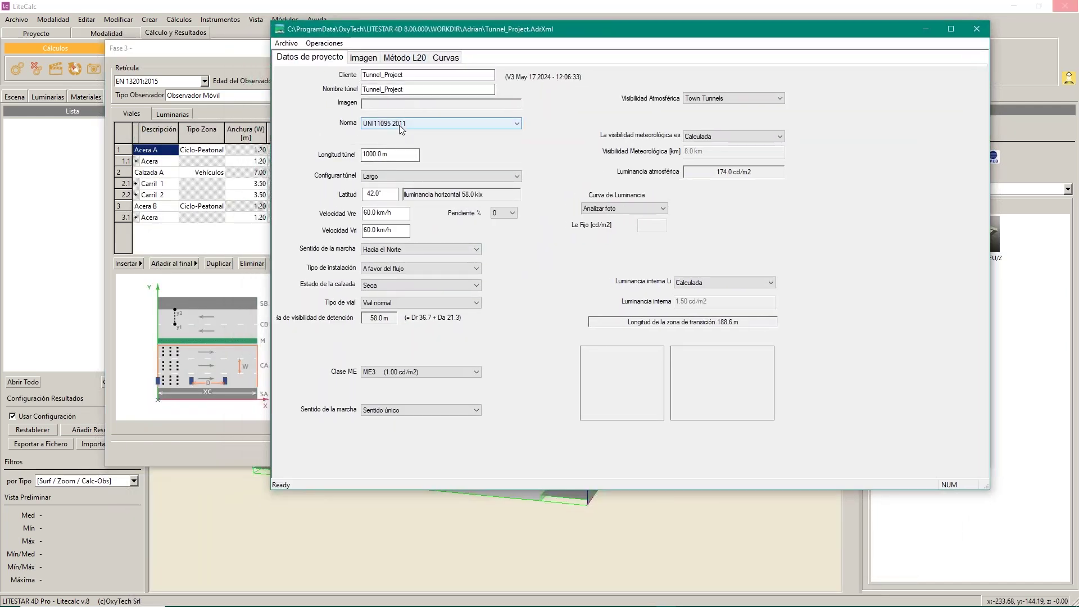
pyautogui.click(517, 123)
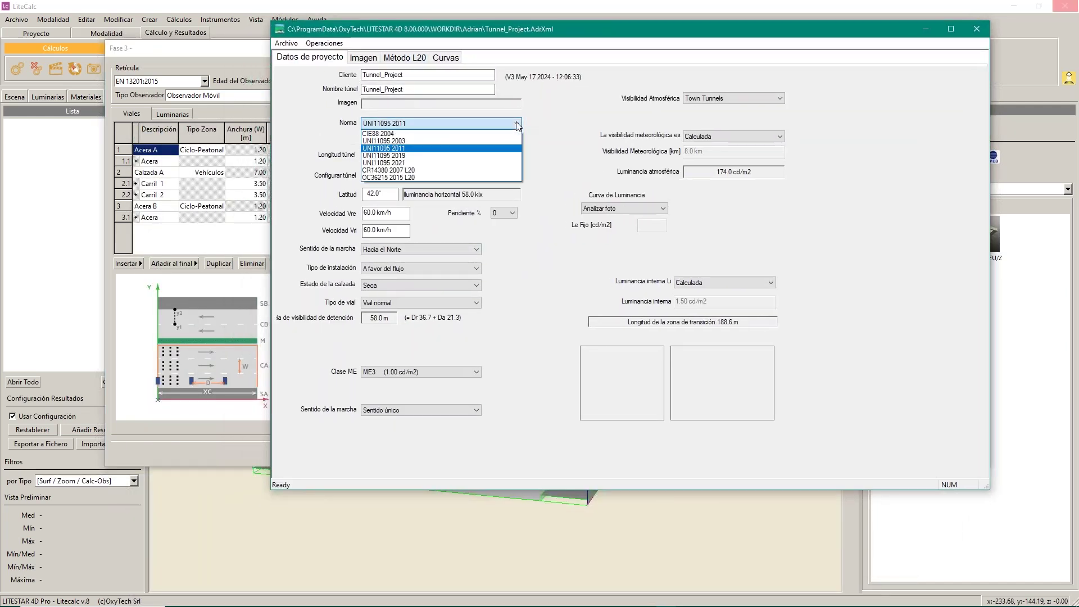
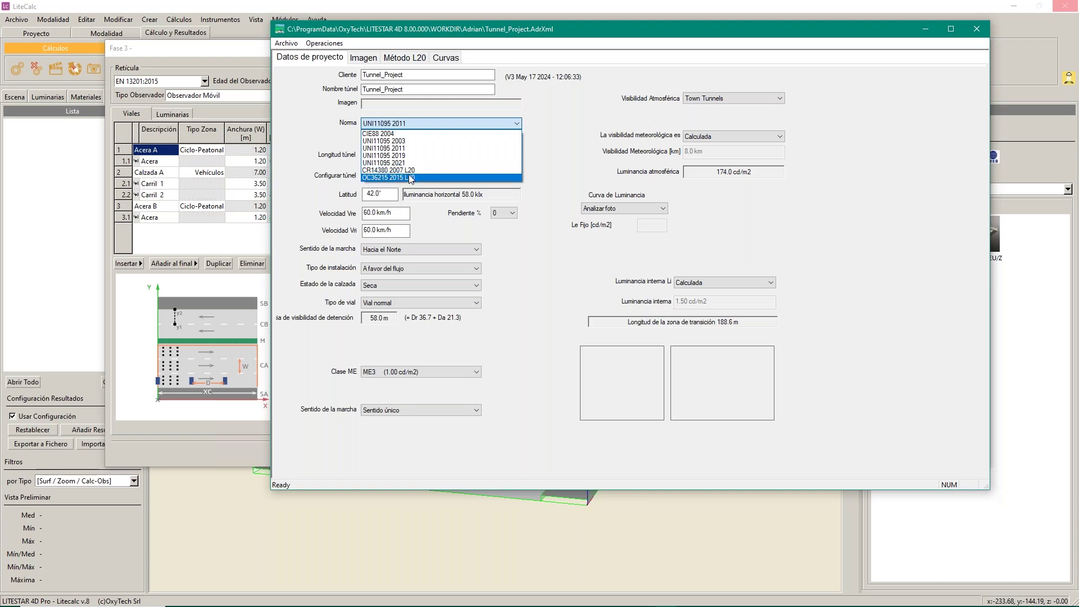
pyautogui.click(558, 161)
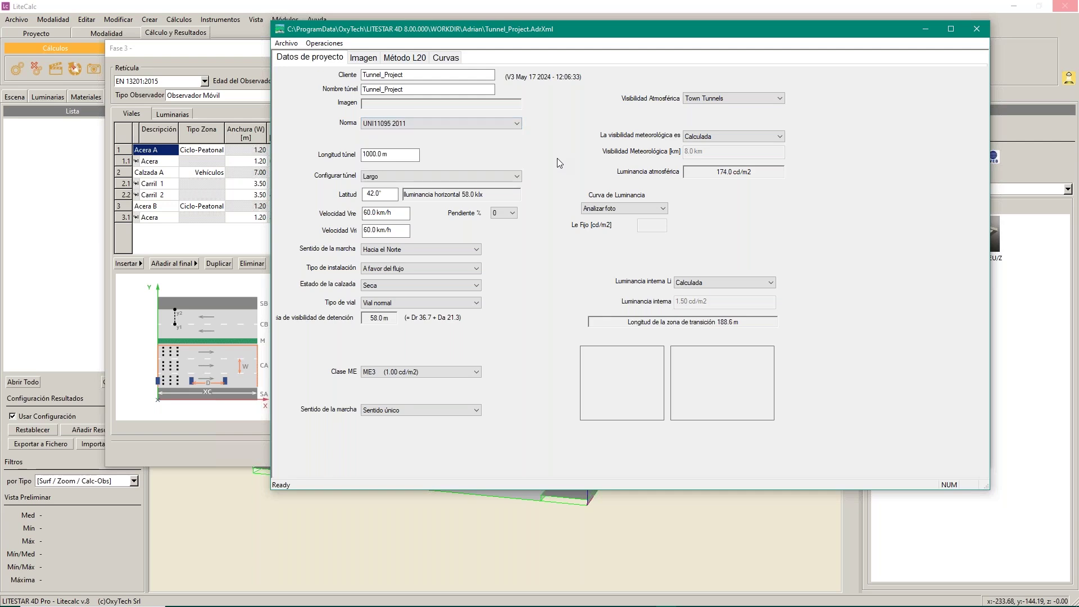
# Step: Select the CIE88 2004 standard with the Adrian method for the tunnel project
pyautogui.click(455, 123)
pyautogui.click(390, 134)
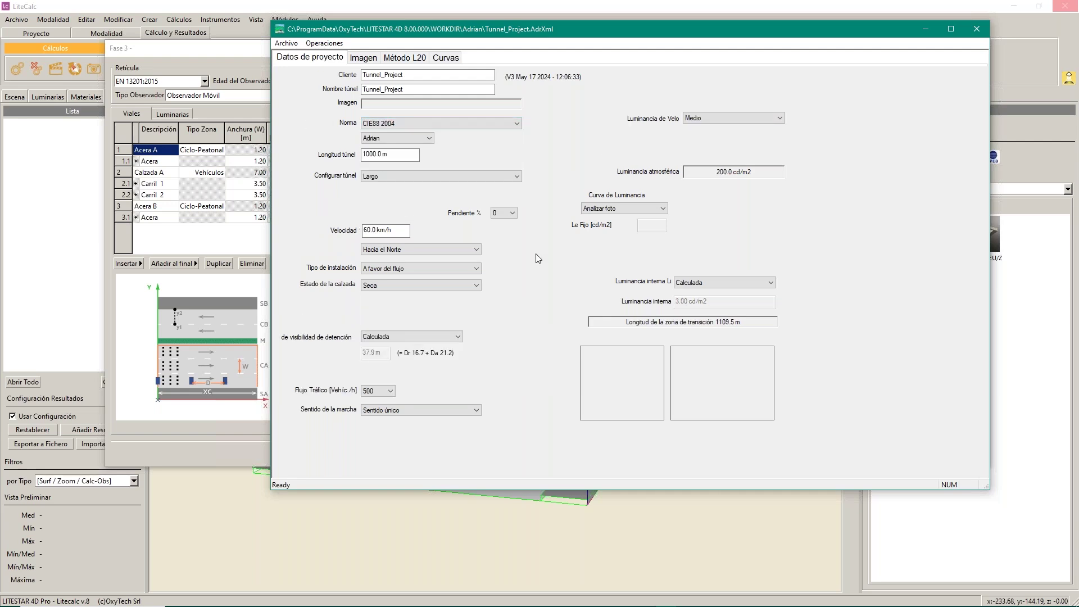
pyautogui.click(429, 139)
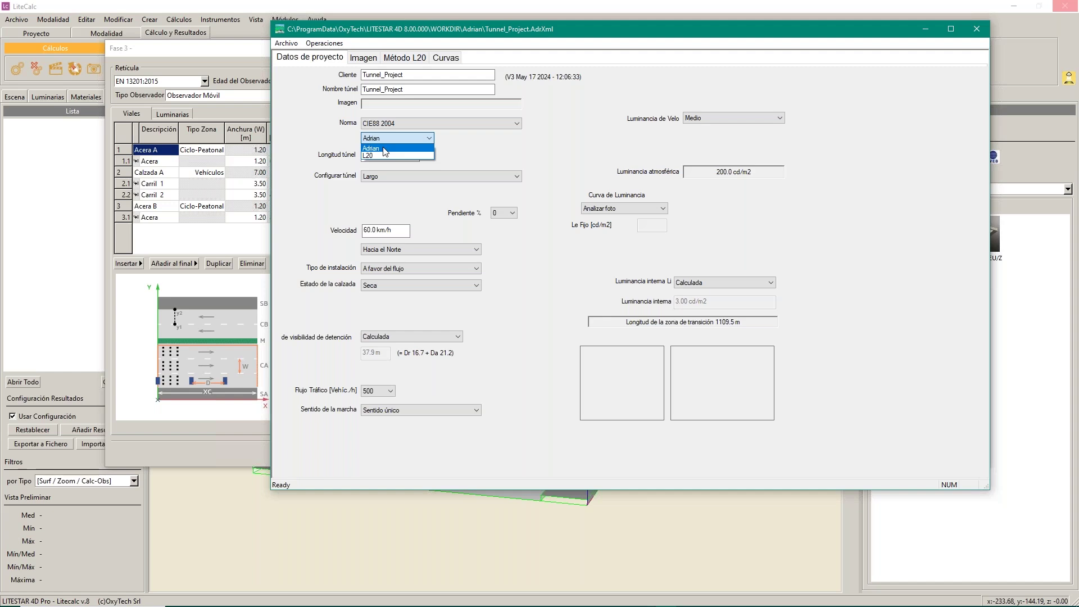
pyautogui.click(384, 149)
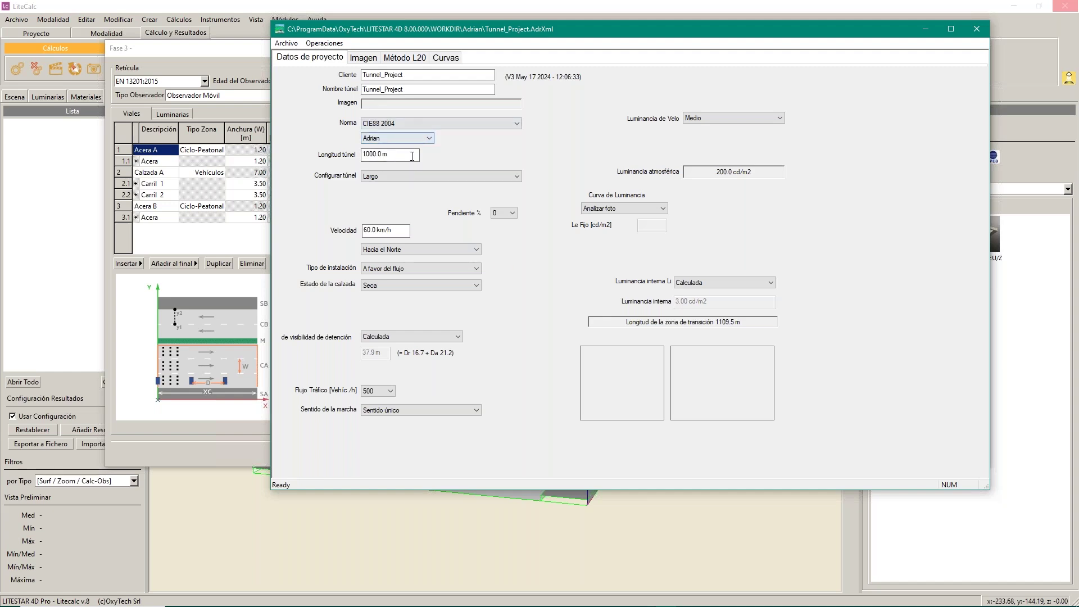
# Step: Set the tunnel length to 300 m and check the Largo and Corto tunnel configuration options
pyautogui.doubleClick(412, 156)
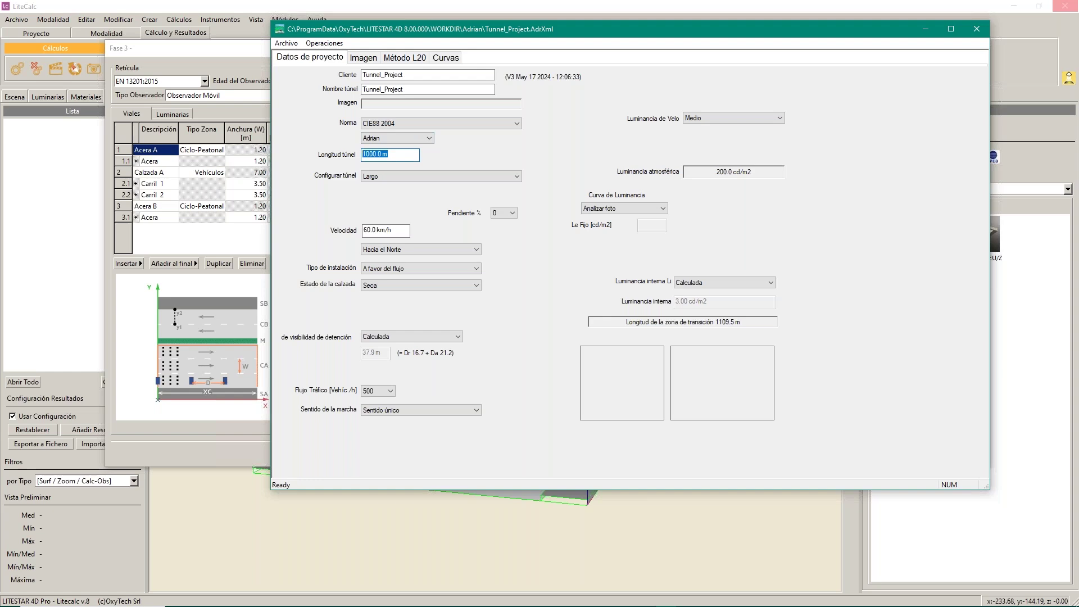
pyautogui.write('300')
pyautogui.press('BackSpace')
pyautogui.write('0')
pyautogui.click(517, 177)
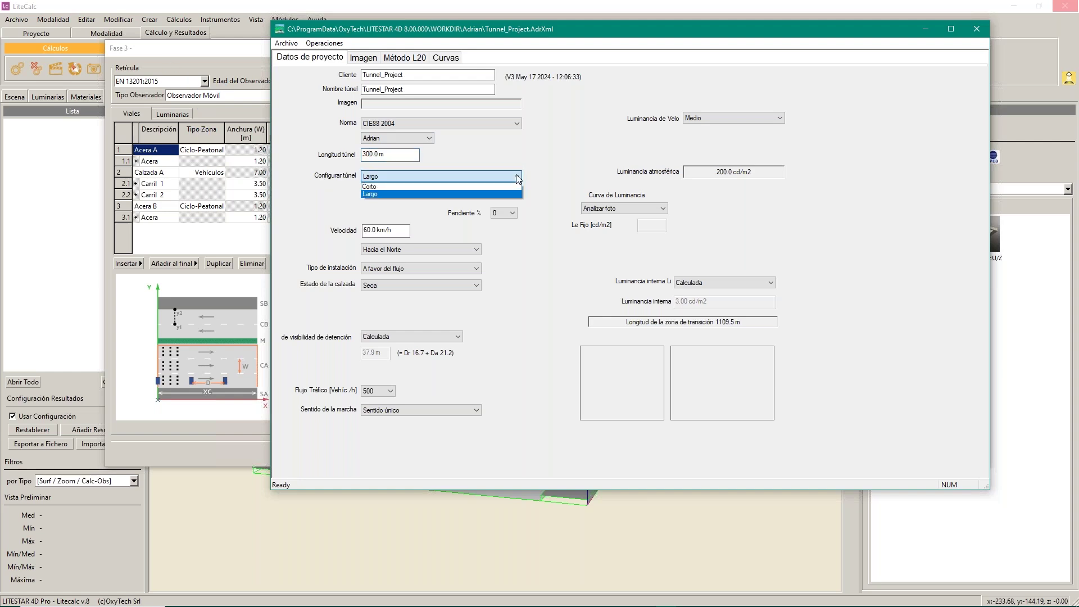
pyautogui.click(517, 177)
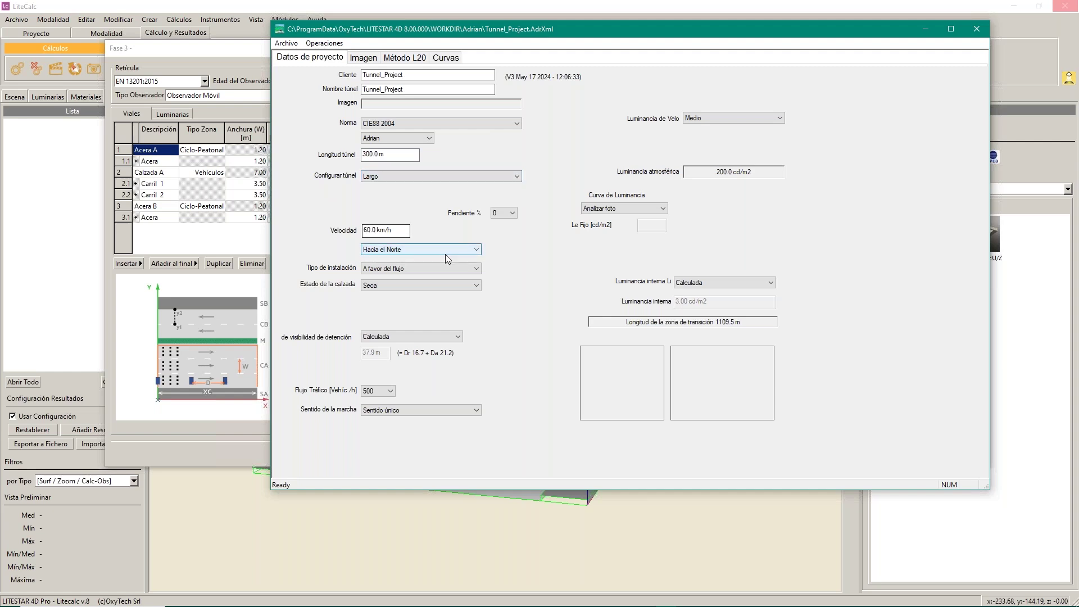
# Step: Review the speed, slope and travel direction settings, choosing a slope of 0% and the direction Hacia el Norte
pyautogui.click(389, 231)
pyautogui.moveTo(363, 230); pyautogui.dragTo(408, 230)
pyautogui.click(512, 213)
pyautogui.click(512, 213)
pyautogui.click(512, 213)
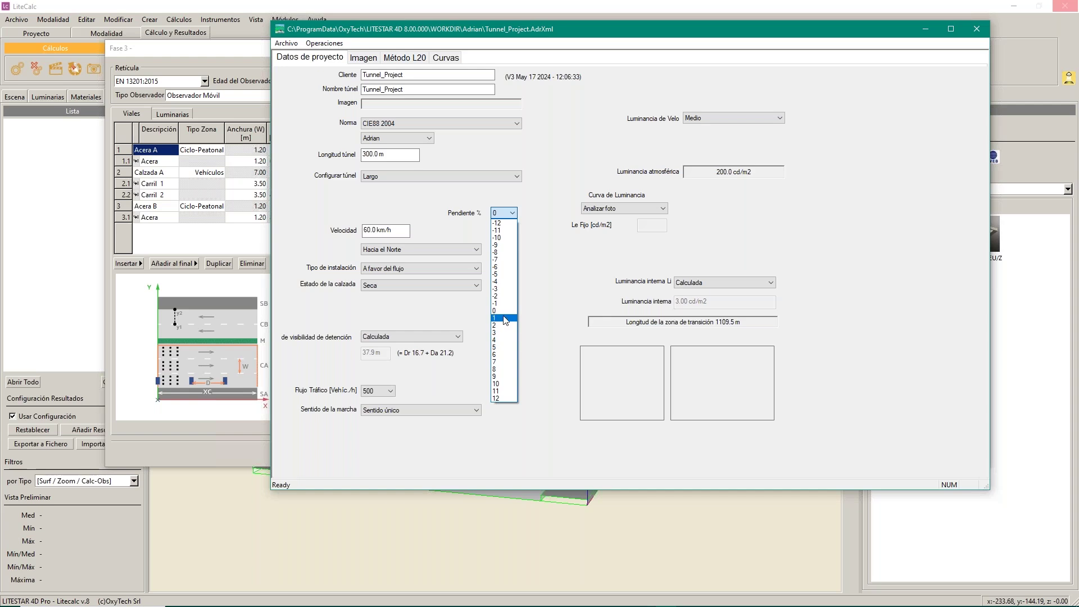
pyautogui.click(504, 311)
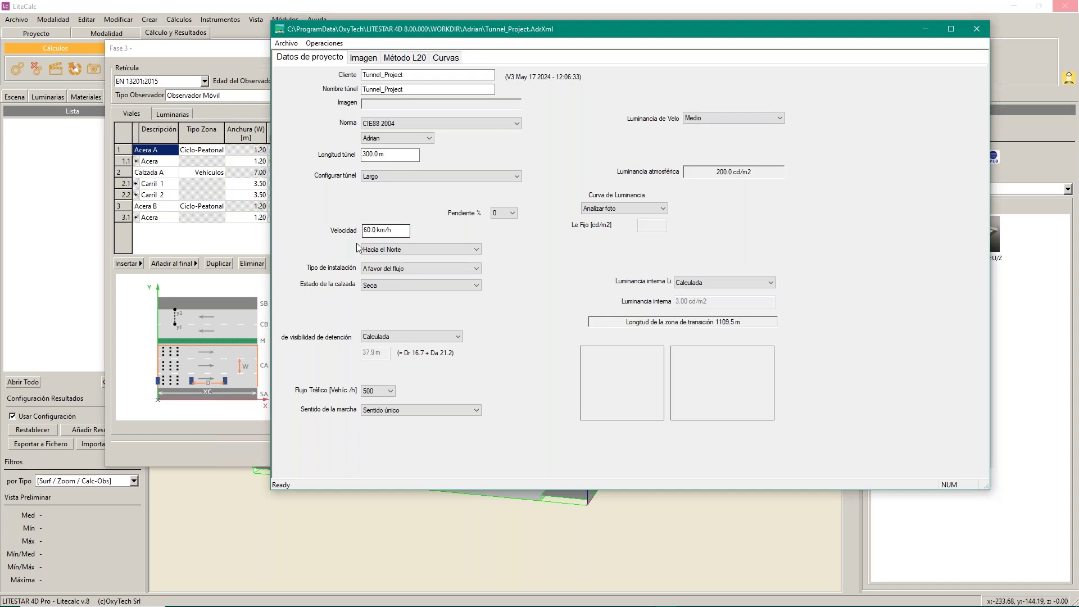
pyautogui.click(477, 250)
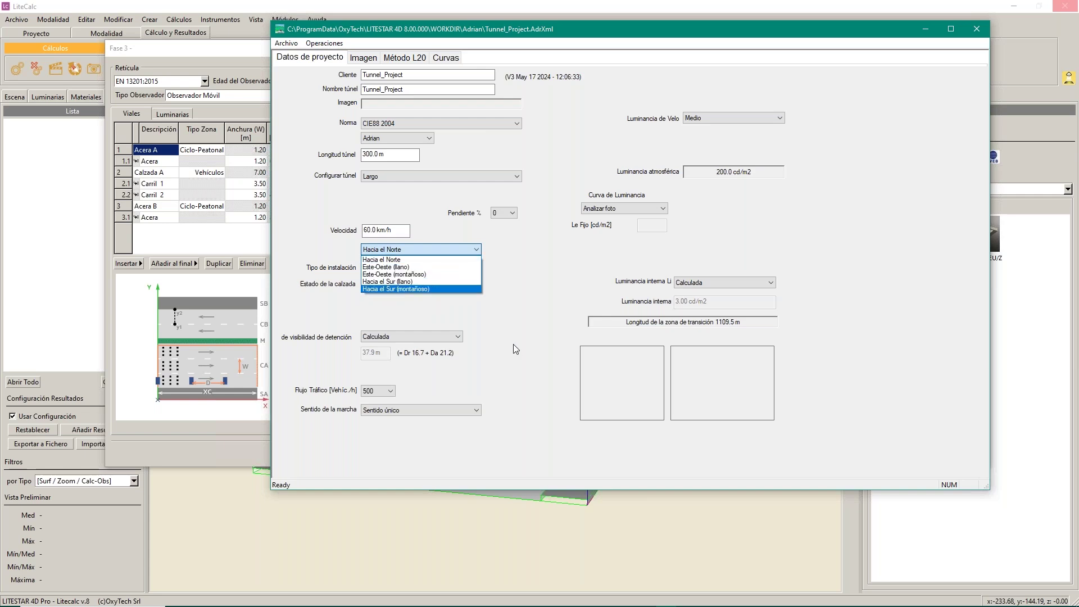
pyautogui.click(387, 260)
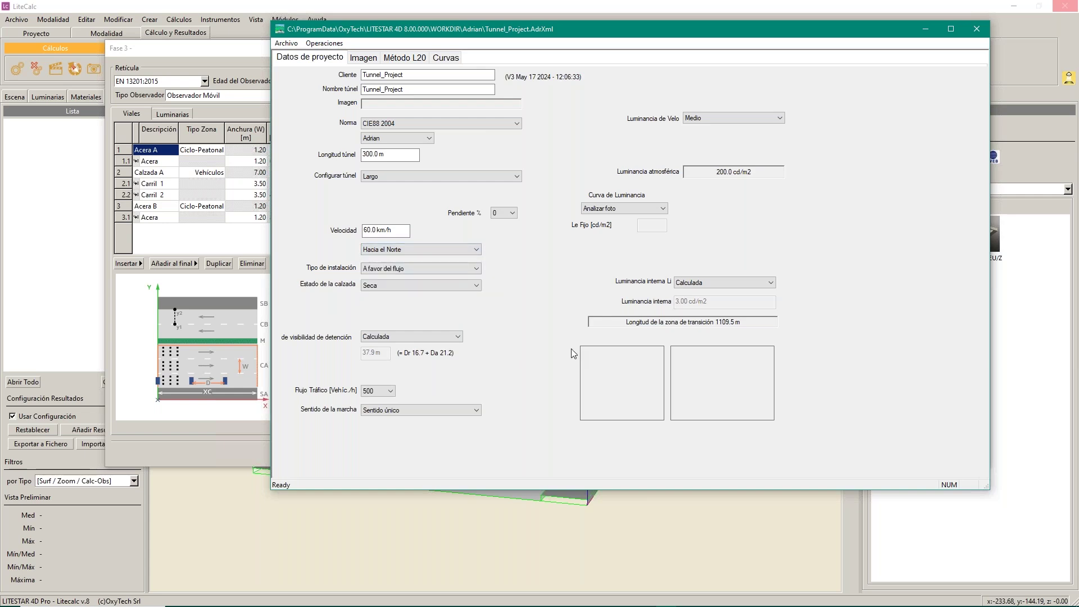
# Step: Check the luminaire's photometry in Liswin and set the tunnel's installation type to A contraflujo
pyautogui.click(456, 268)
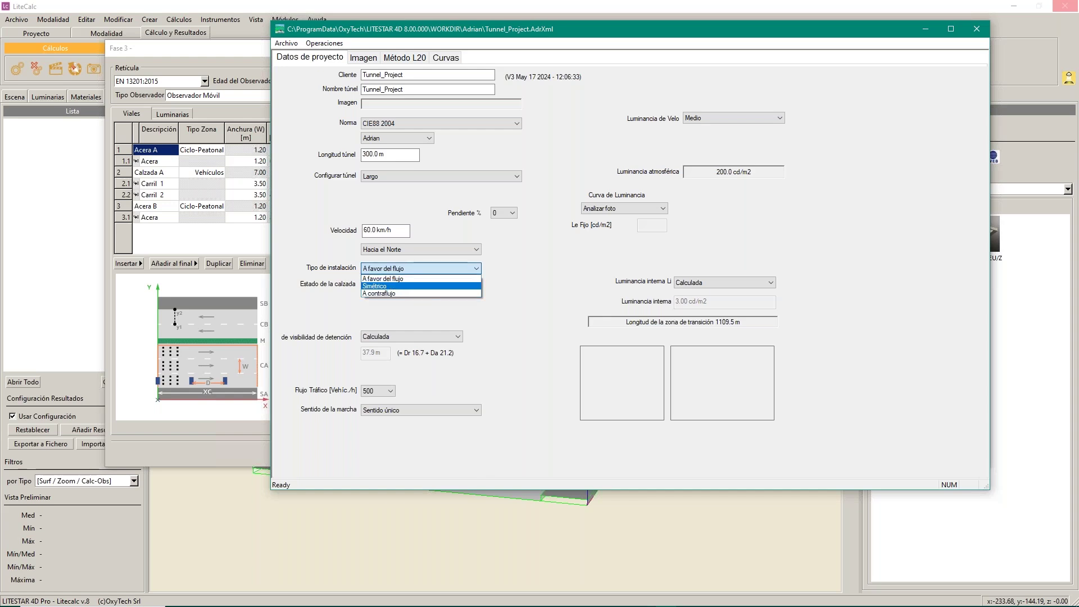
pyautogui.click(624, 599)
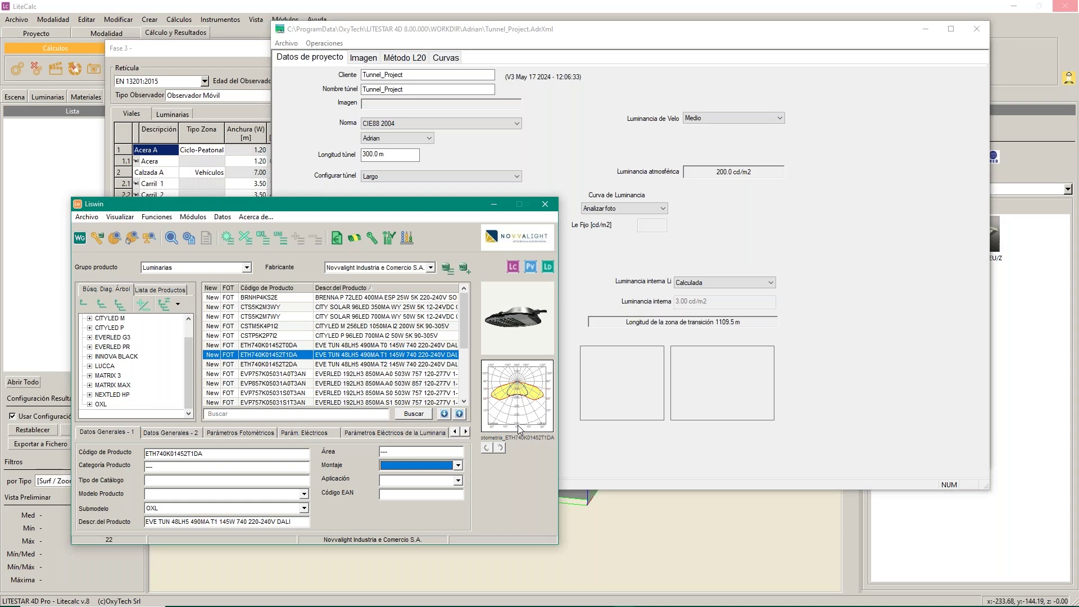
pyautogui.click(495, 206)
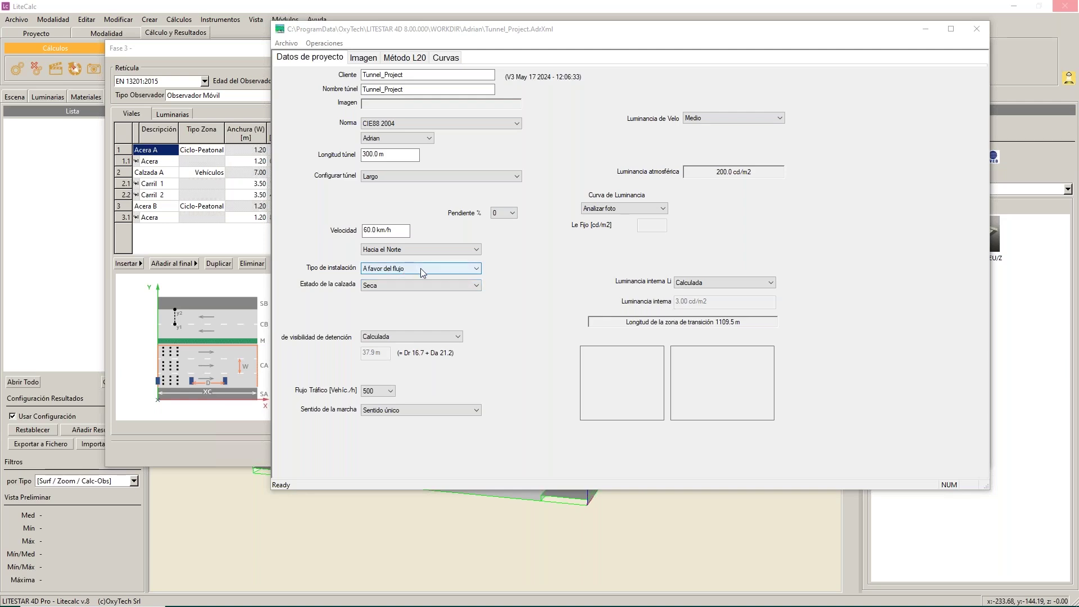
pyautogui.click(420, 268)
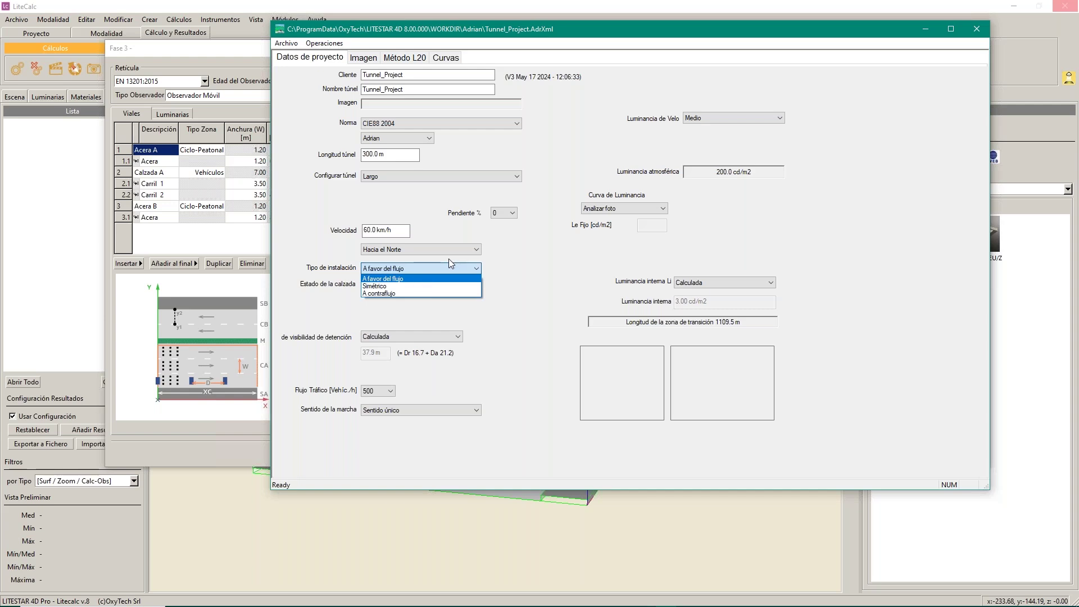
pyautogui.click(390, 293)
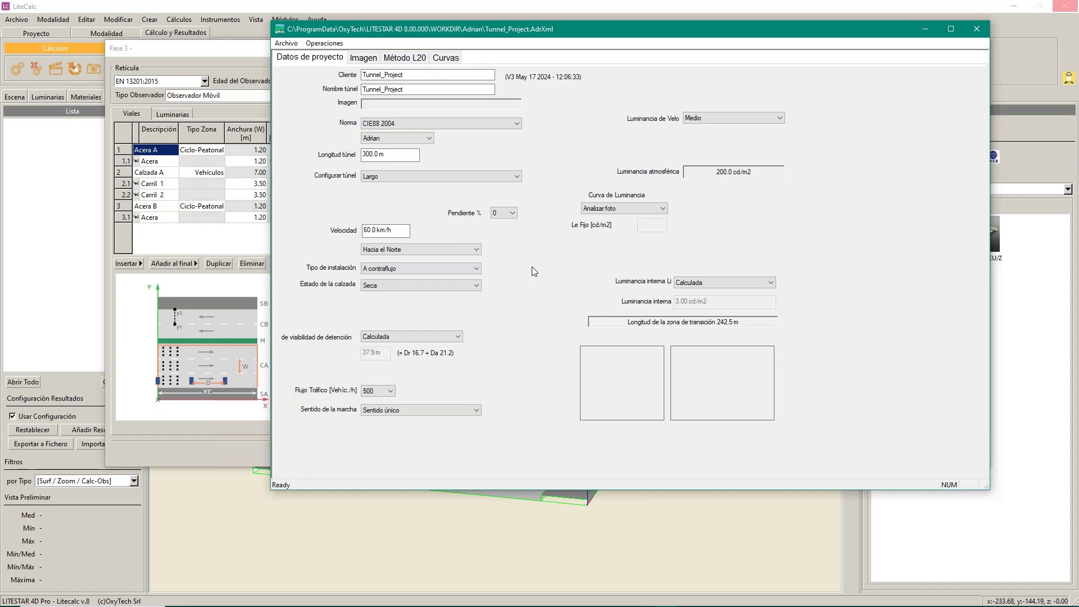
# Step: Review the options for road surface state and stopping sight distance, choosing Seca for the road surface
pyautogui.click(476, 285)
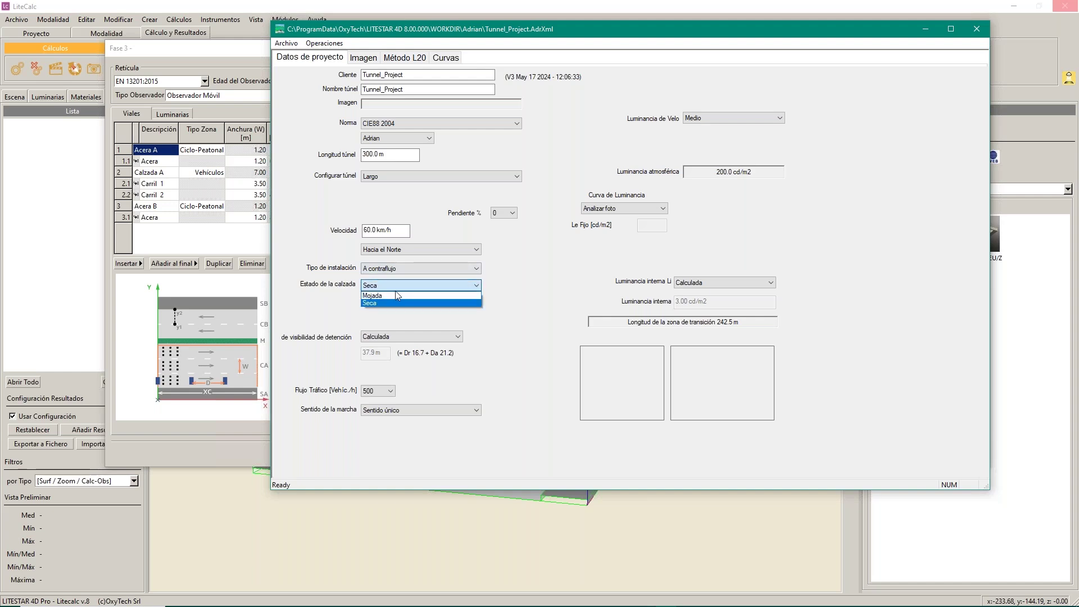
pyautogui.click(376, 304)
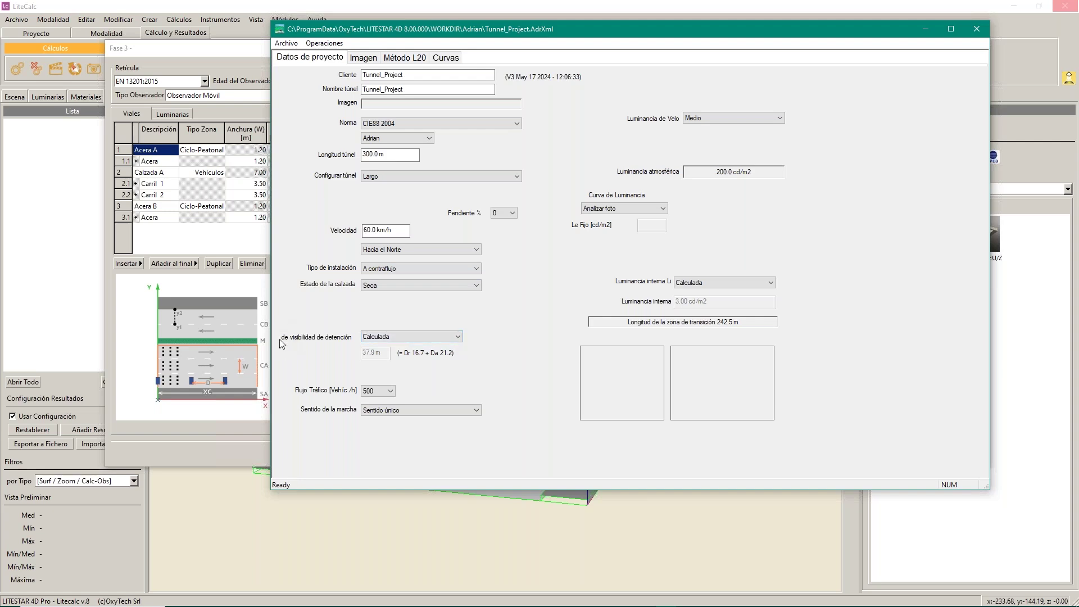
pyautogui.click(459, 336)
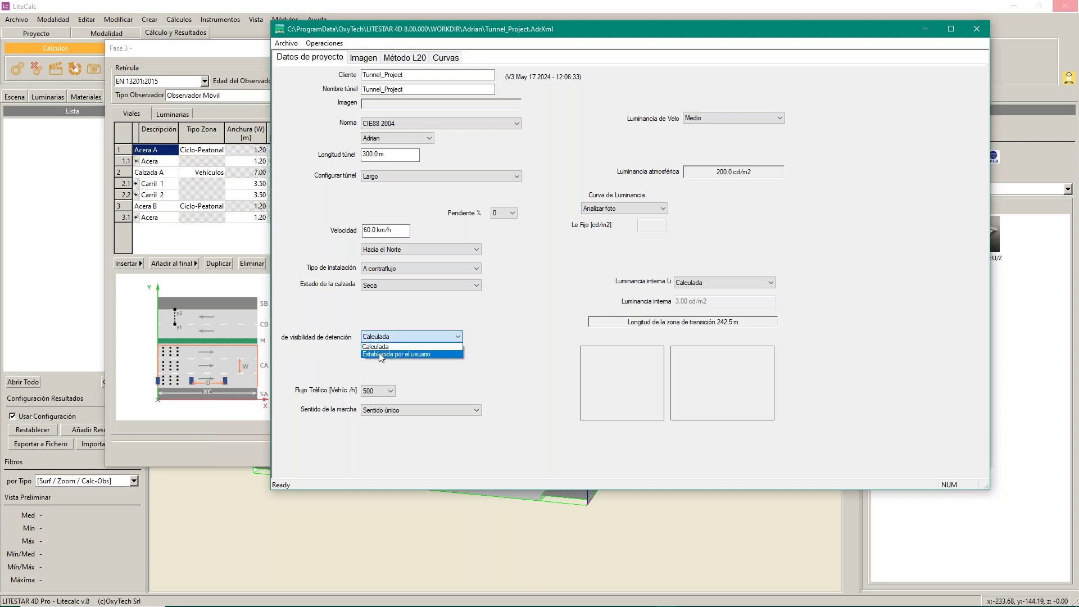
pyautogui.click(500, 355)
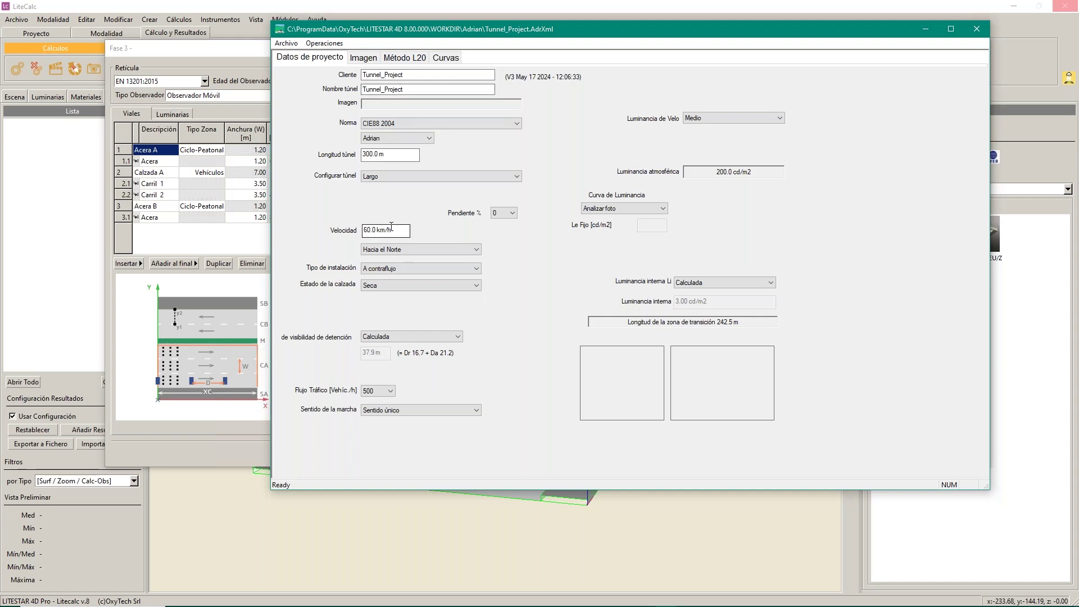
# Step: Set the speed to 120 km/h and the traffic flow to 1000 vehicles per hour
pyautogui.doubleClick(391, 226)
pyautogui.write('120')
pyautogui.press('Return')
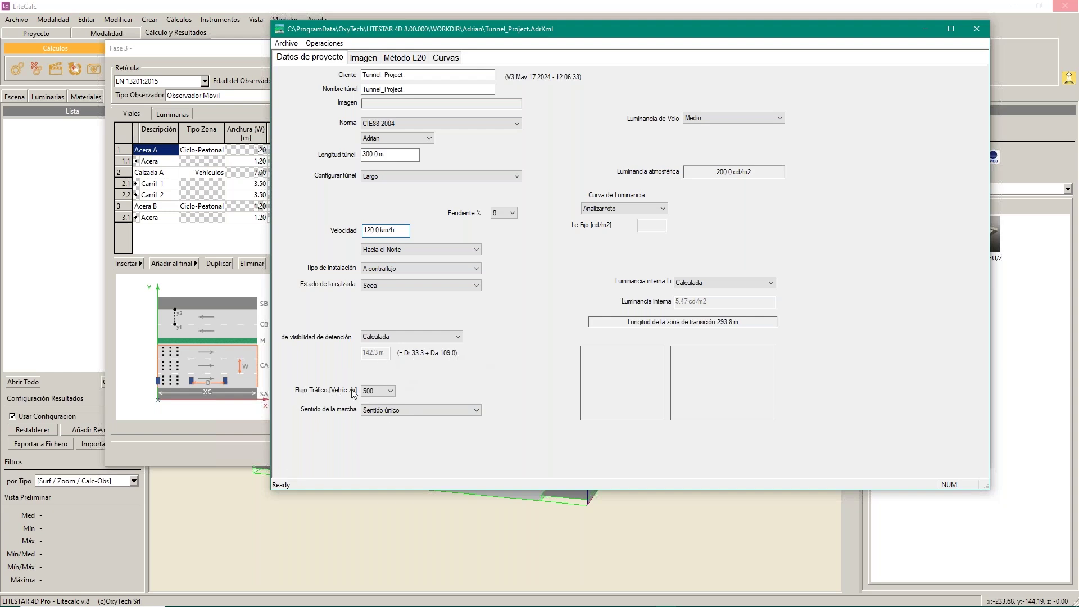
pyautogui.click(391, 392)
pyautogui.click(391, 391)
pyautogui.click(391, 391)
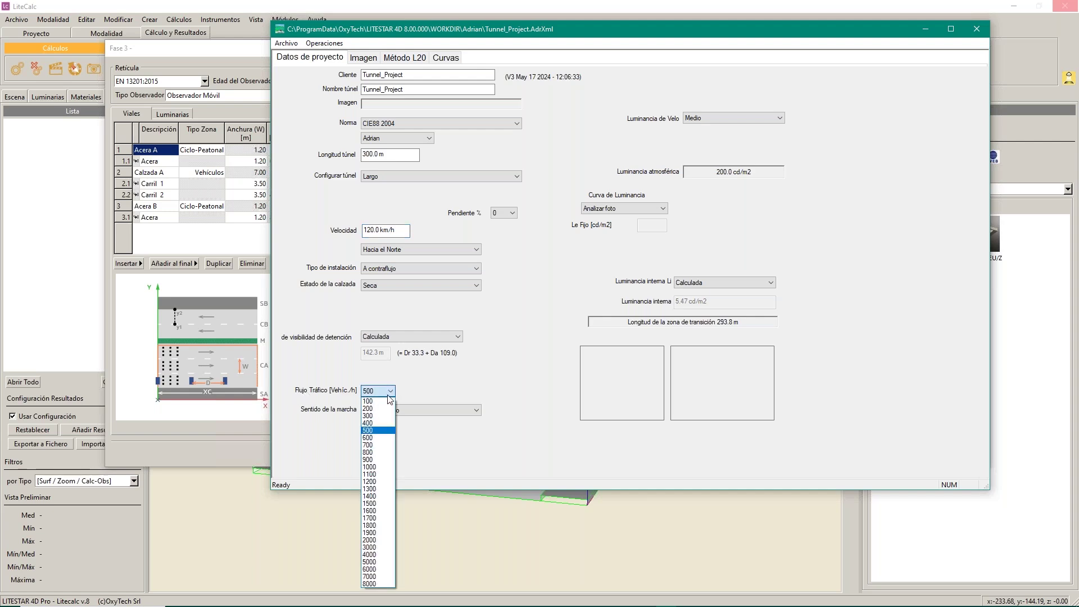
pyautogui.click(369, 466)
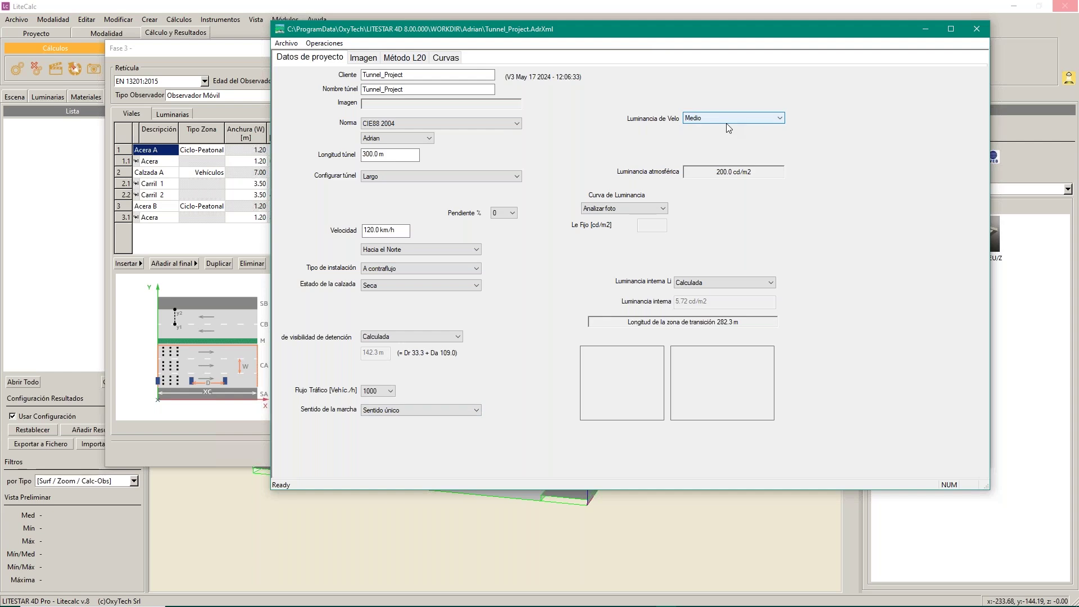
# Step: Compare the veil luminance levels, trying Bajo and settling on Medio
pyautogui.click(780, 119)
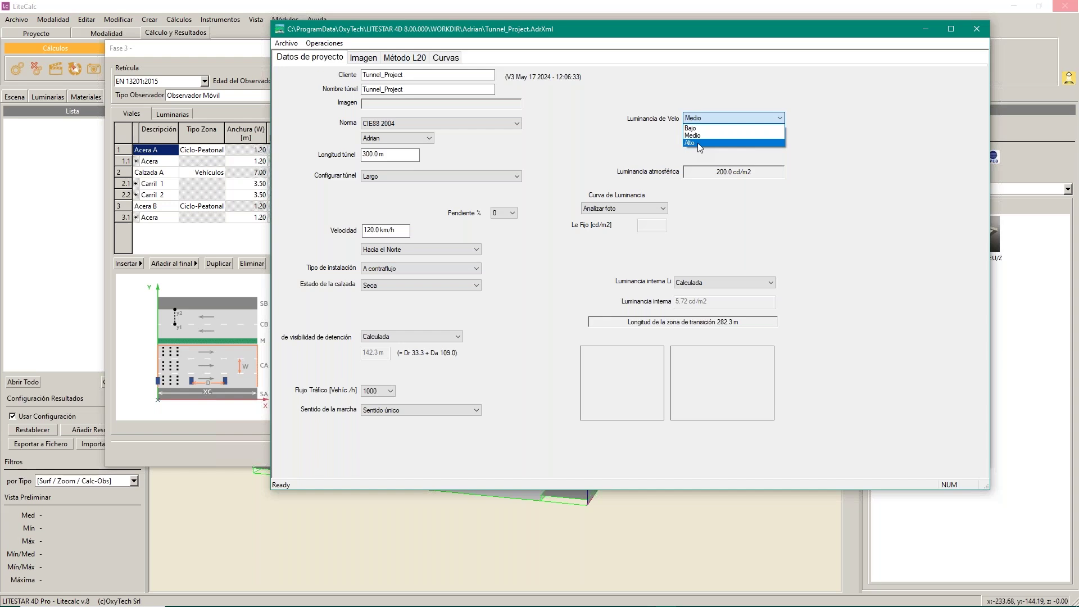
pyautogui.click(701, 137)
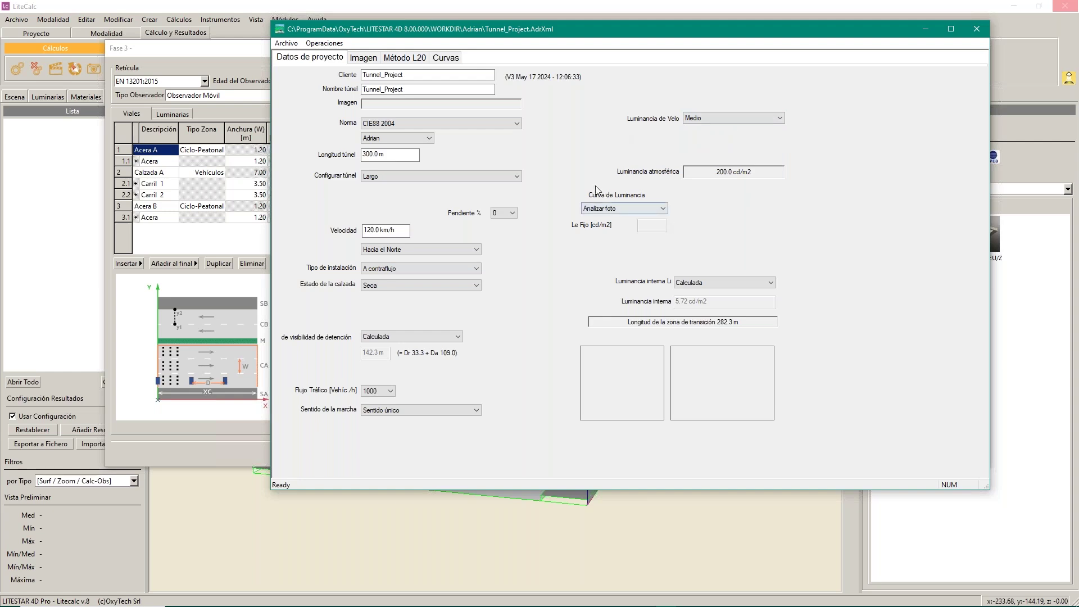
pyautogui.click(717, 117)
pyautogui.click(698, 128)
pyautogui.click(713, 118)
pyautogui.click(710, 136)
# Step: Define the luminance curve with Establecer Le and a fixed Le of 220 cd/m2
pyautogui.click(663, 209)
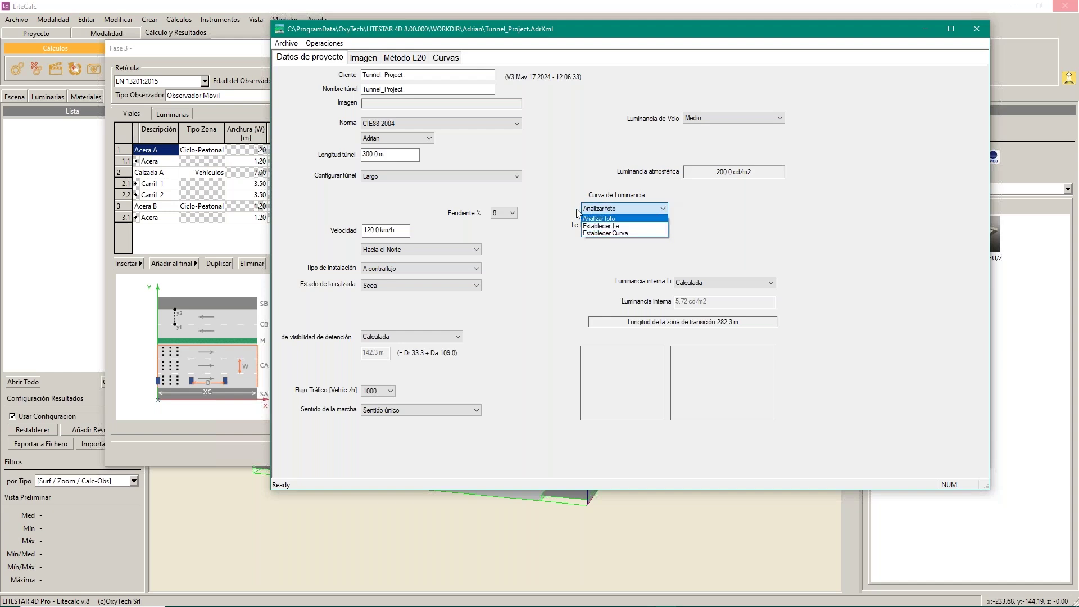
pyautogui.click(640, 230)
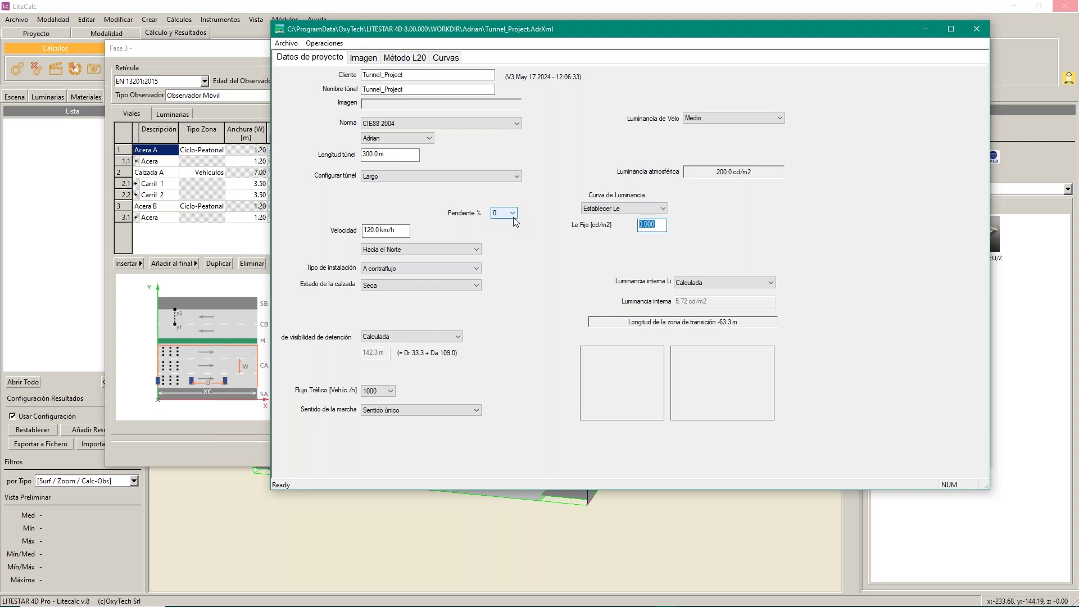
pyautogui.write('220')
pyautogui.press('Tab')
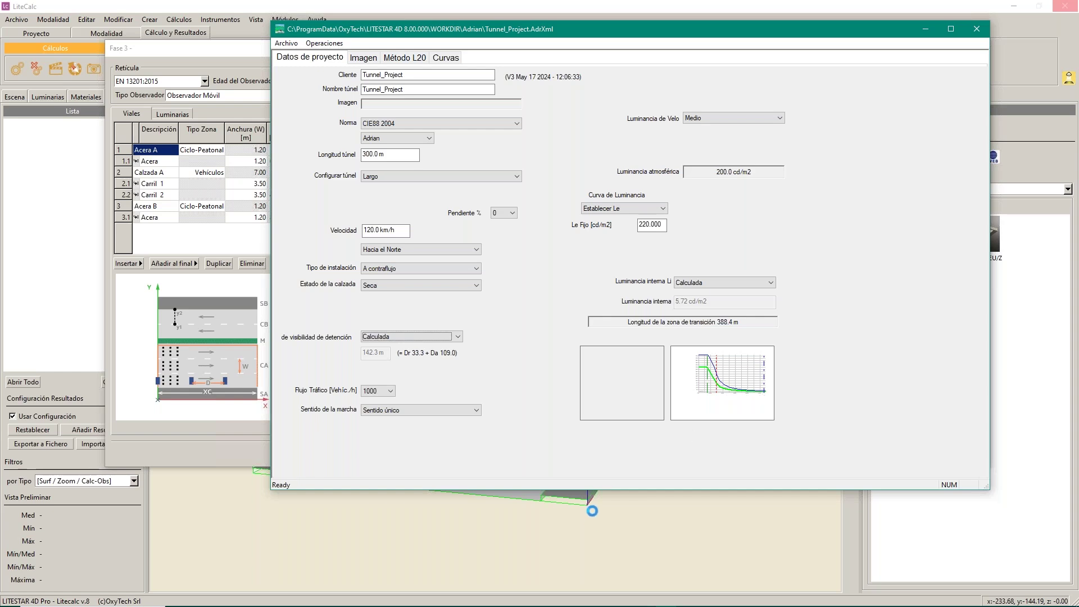
# Step: Try the Establecer Curva option for the luminance curve and switch it to Analizar foto
pyautogui.click(663, 207)
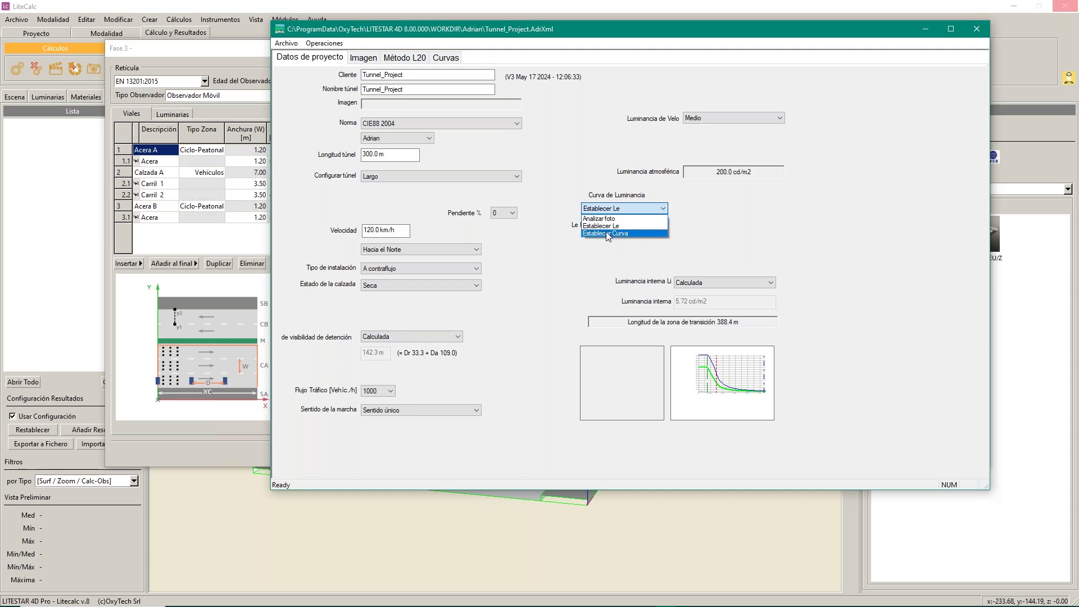
pyautogui.click(605, 232)
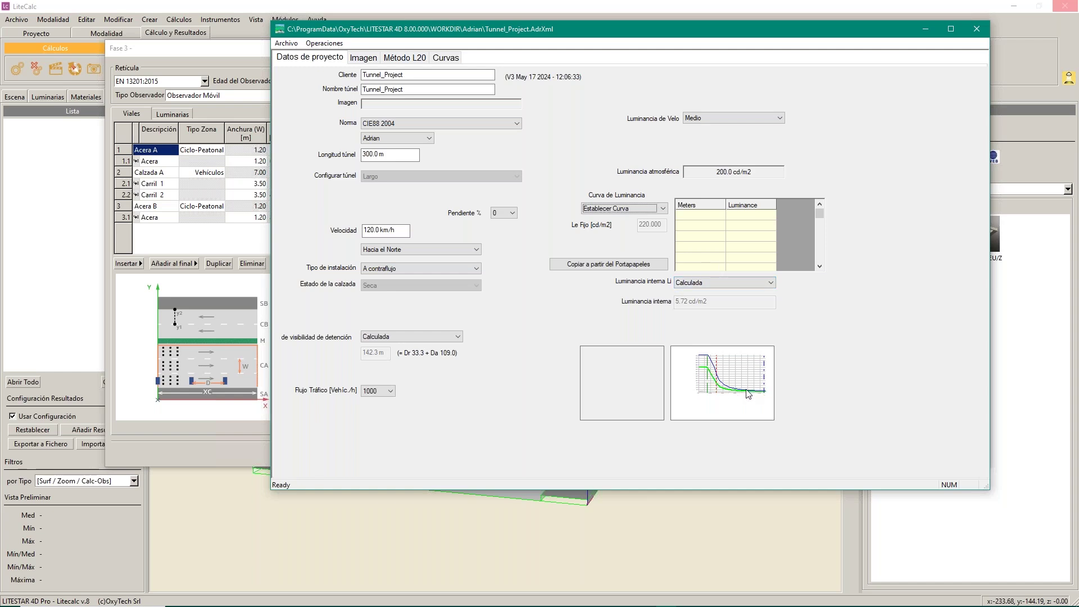
pyautogui.click(664, 209)
pyautogui.click(599, 219)
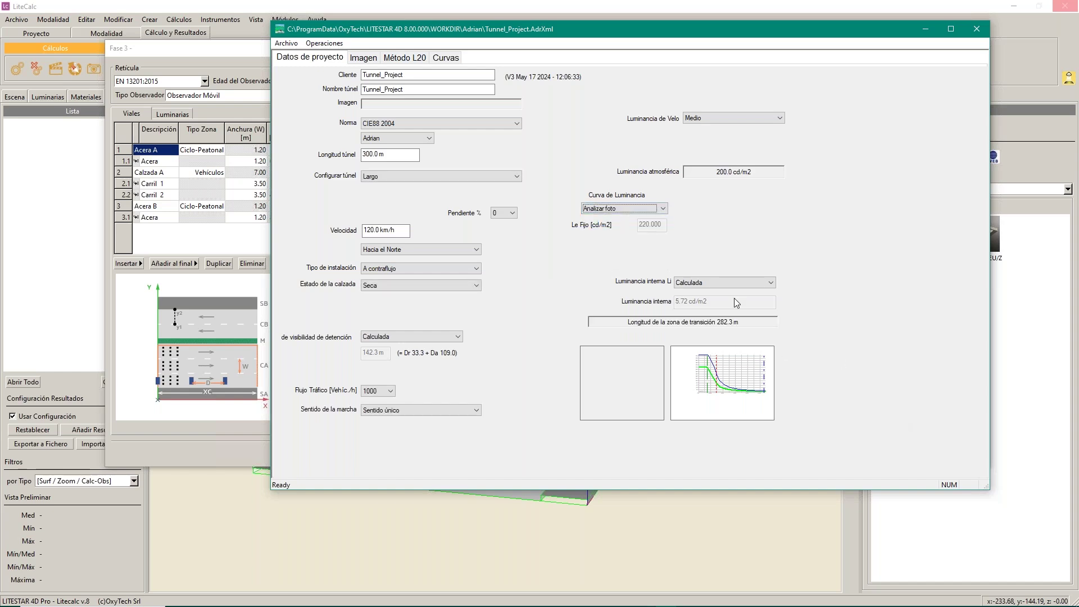
# Step: Go to the tunnel image data and open the file selection for inserting a photo
pyautogui.click(363, 58)
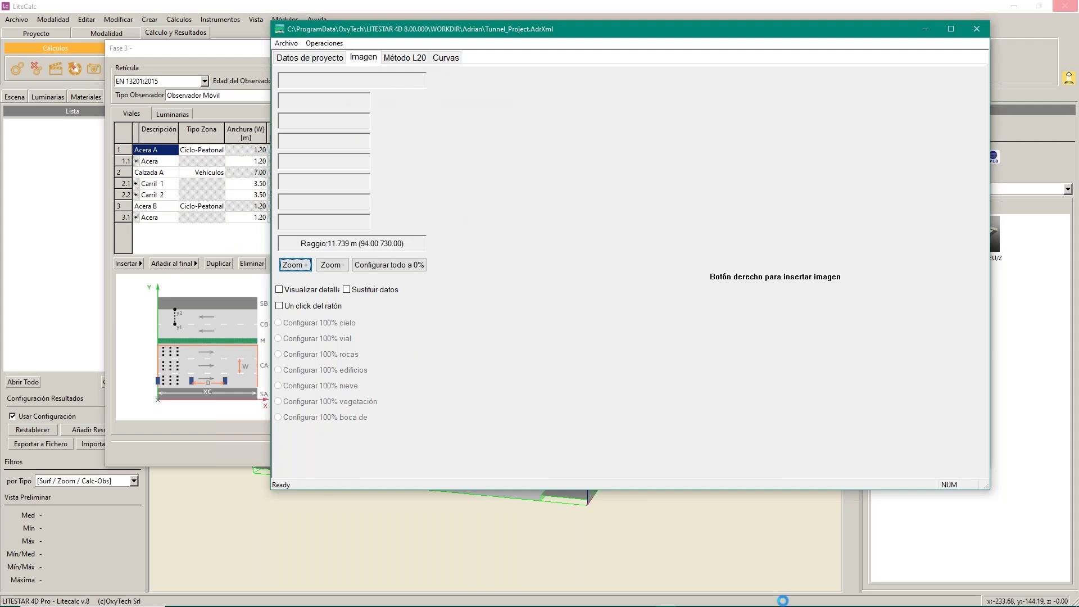
pyautogui.rightClick(774, 270)
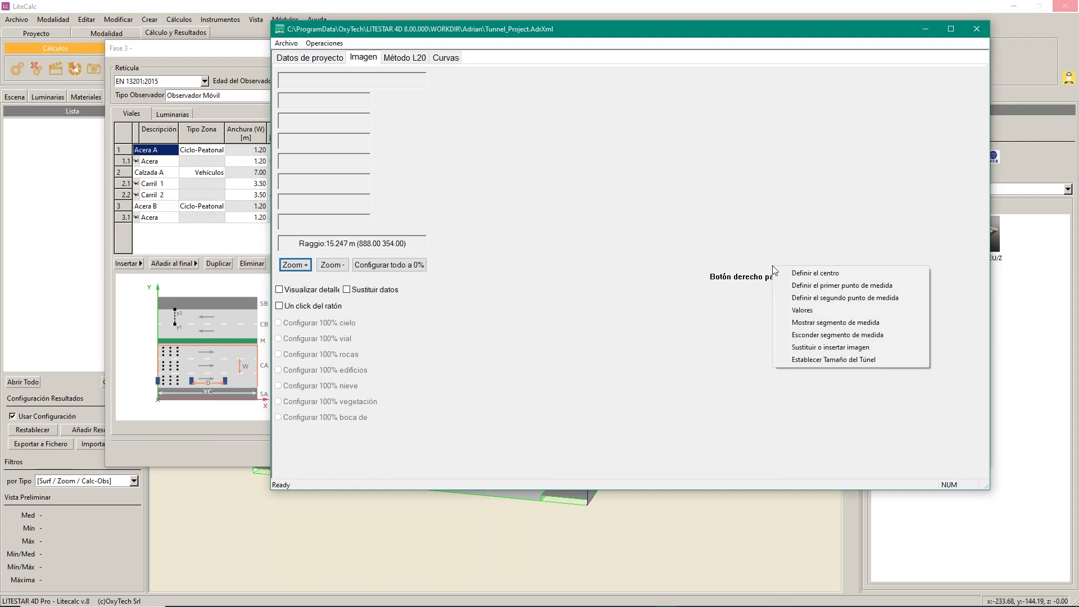
pyautogui.click(832, 347)
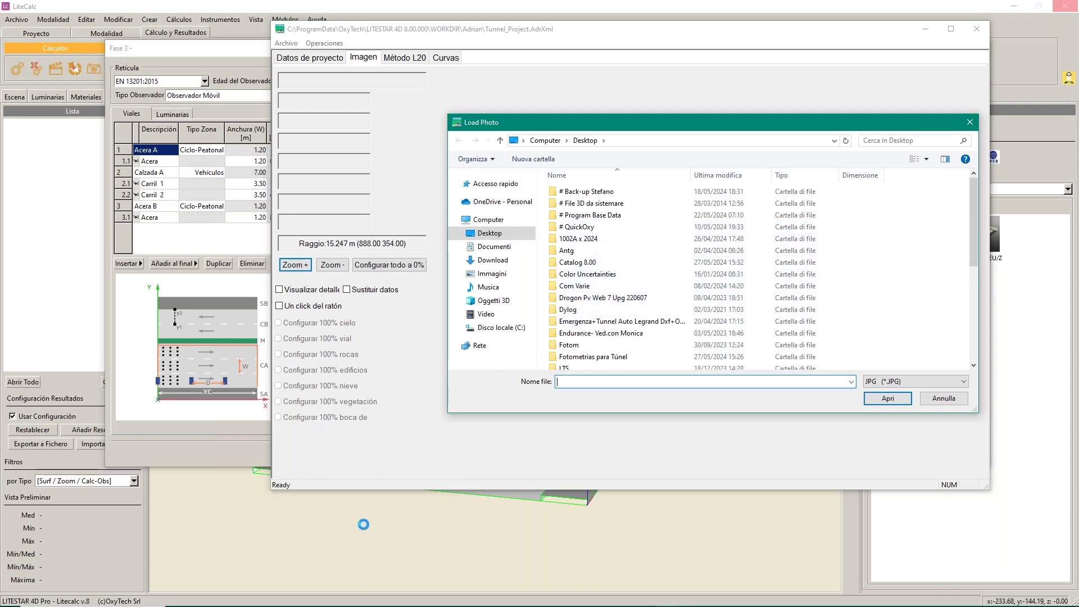
# Step: Switch to the Tunnel Images folder window in the file explorer
pyautogui.hotkey('alt', 'Tab')
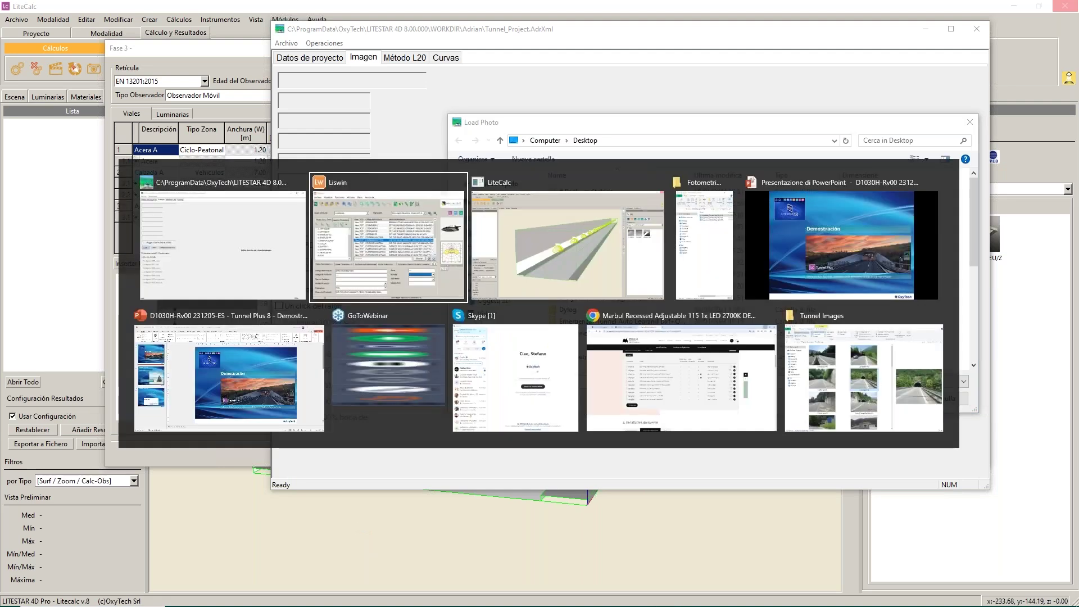
pyautogui.hotkey('alt', 'Tab')
pyautogui.hotkey('alt', 'Tab')
pyautogui.hotkey('alt', 'Tab')
pyautogui.hotkey('alt', 'Tab')
pyautogui.hotkey('alt', 'Tab')
pyautogui.hotkey('alt', 'Tab')
pyautogui.hotkey('alt', 'Tab')
pyautogui.hotkey('alt', 'Tab')
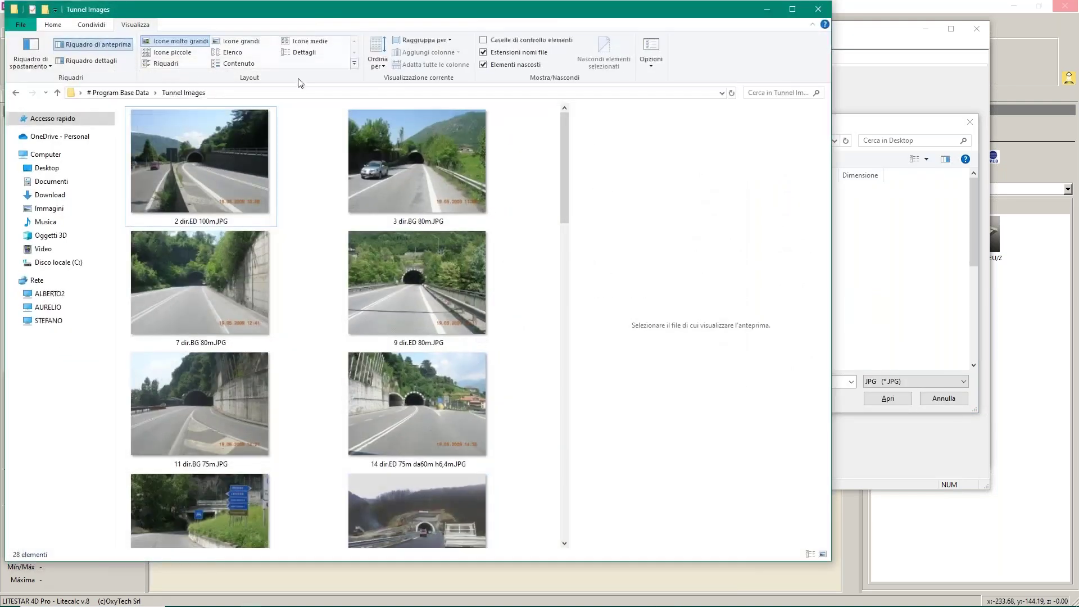
# Step: Copy the Tunnel Images folder path from the file explorer and open that folder in the Load Photo dialog
pyautogui.click(236, 96)
pyautogui.hotkey('ctrl', 'c')
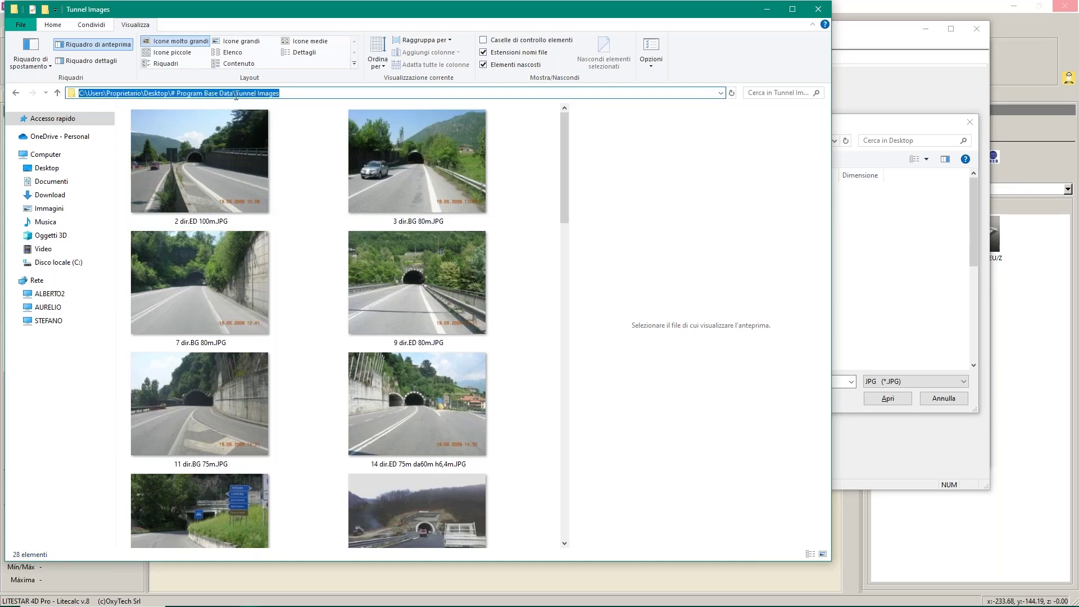
pyautogui.click(766, 11)
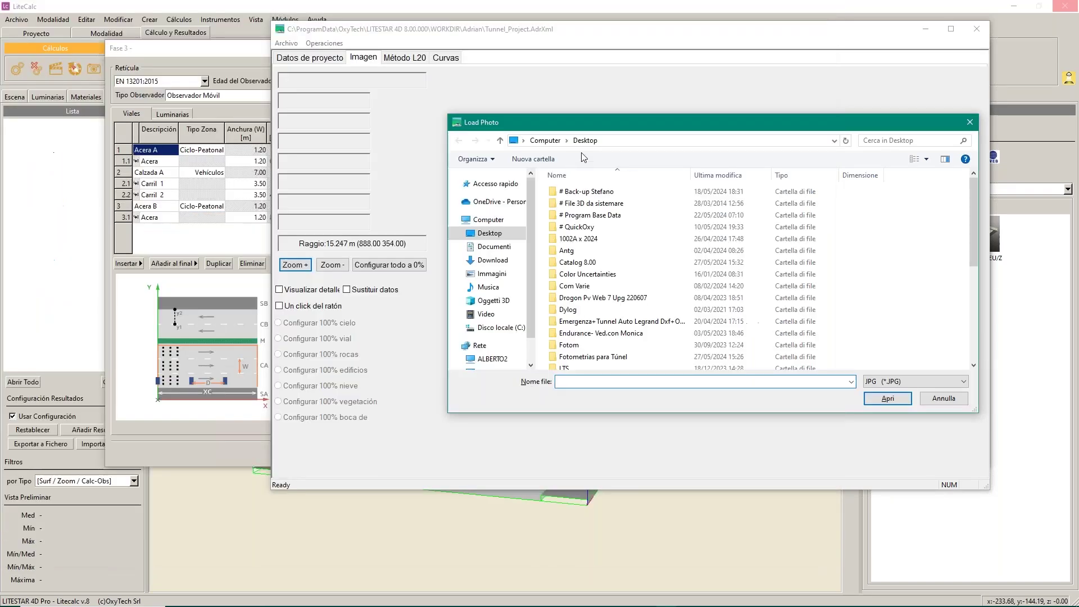
pyautogui.click(616, 142)
pyautogui.hotkey('ctrl', 'v')
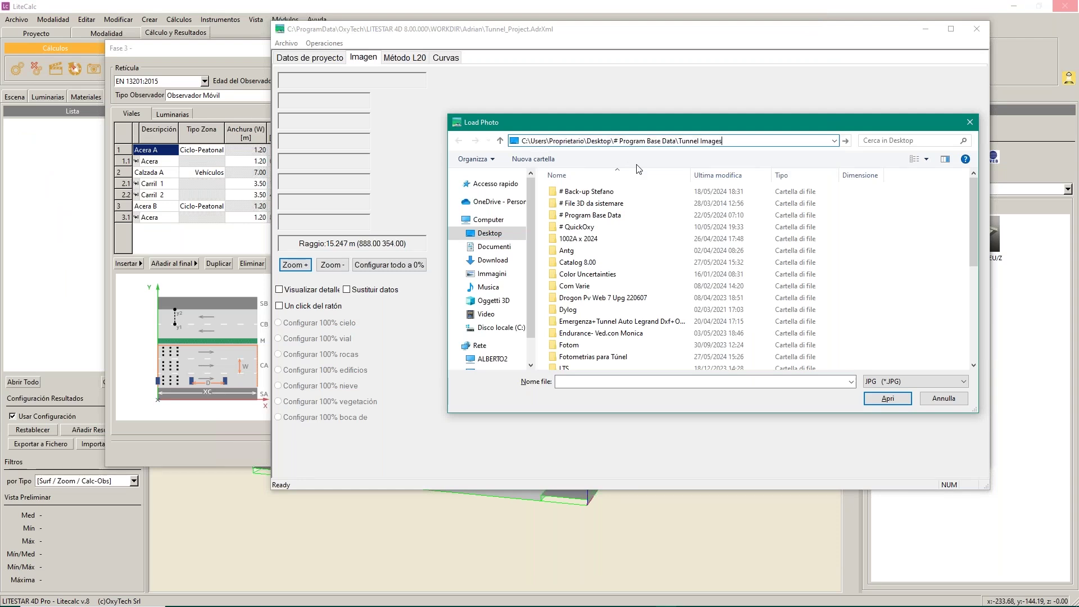
pyautogui.press('Return')
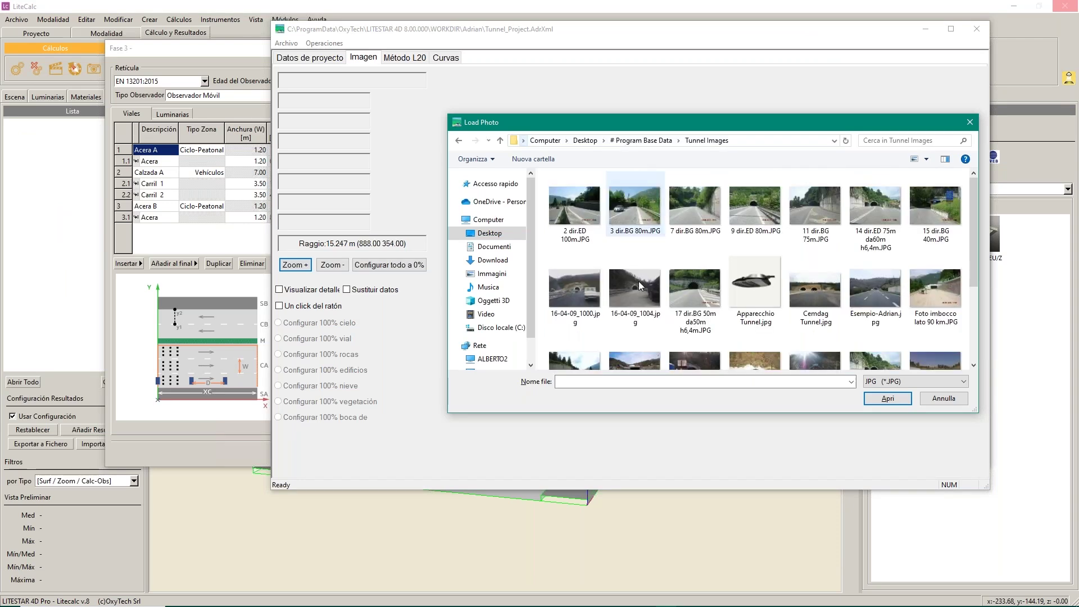
# Step: Show the photos as very large icons and load 3 dir.BG 80m.JPG as the tunnel image
pyautogui.click(926, 159)
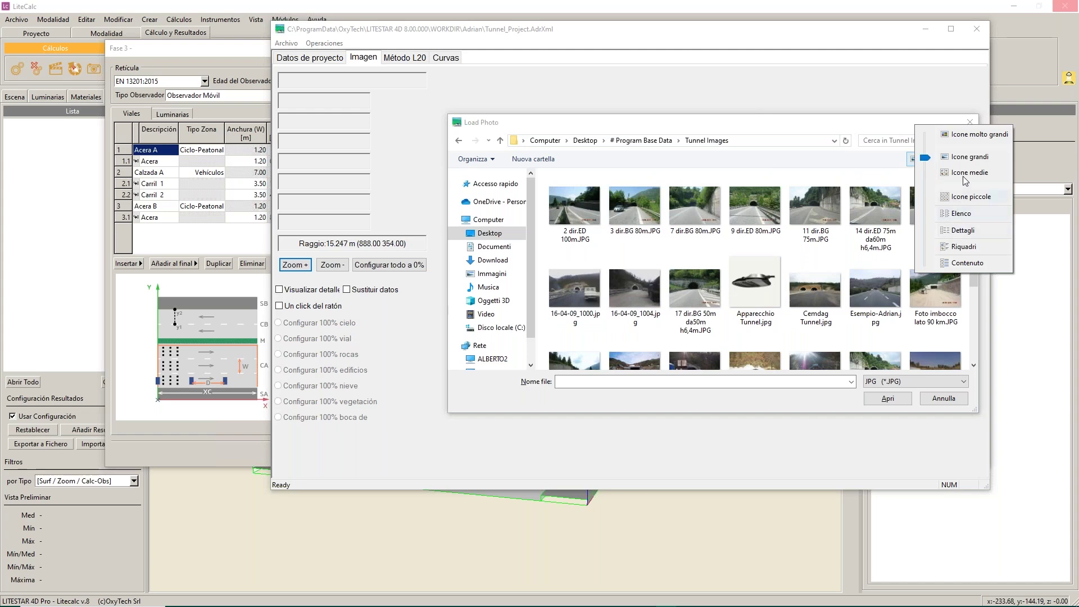
pyautogui.click(968, 139)
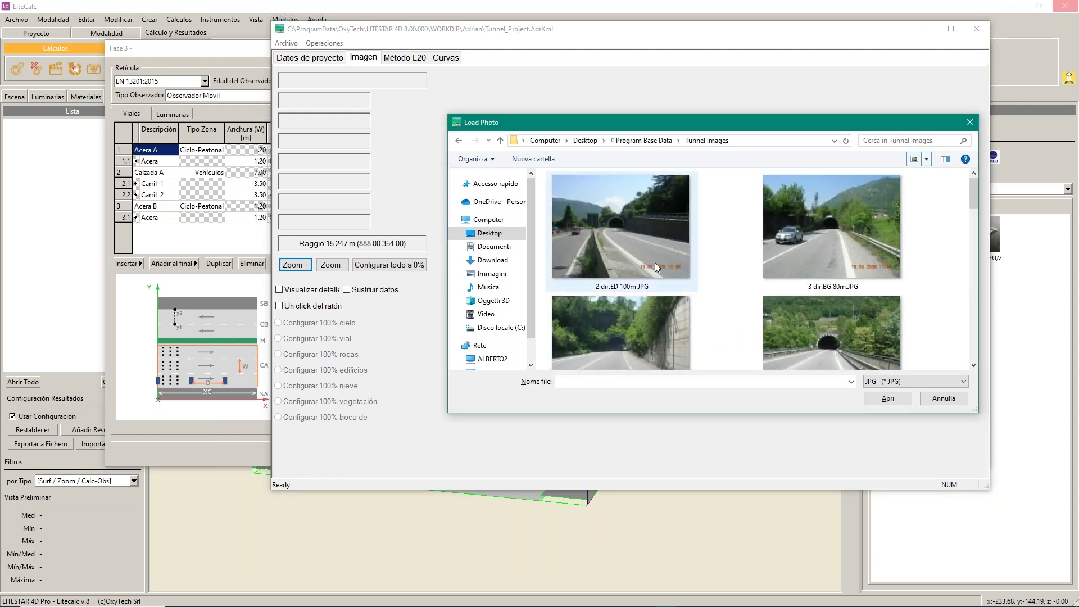
pyautogui.scroll(-1, 811, 237)
pyautogui.scroll(-2, 810, 245)
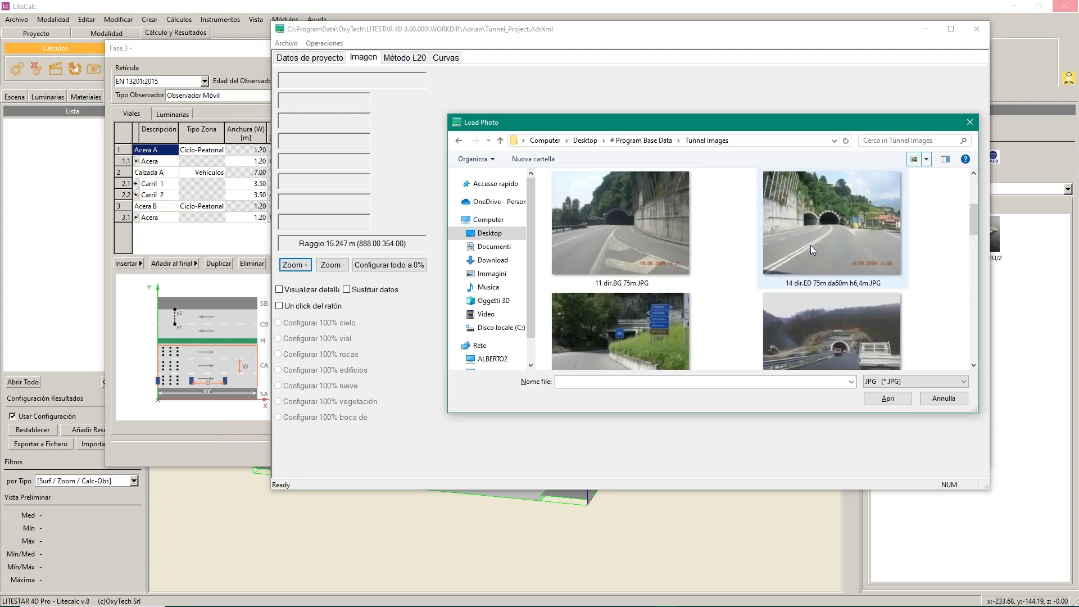
pyautogui.scroll(3, 703, 275)
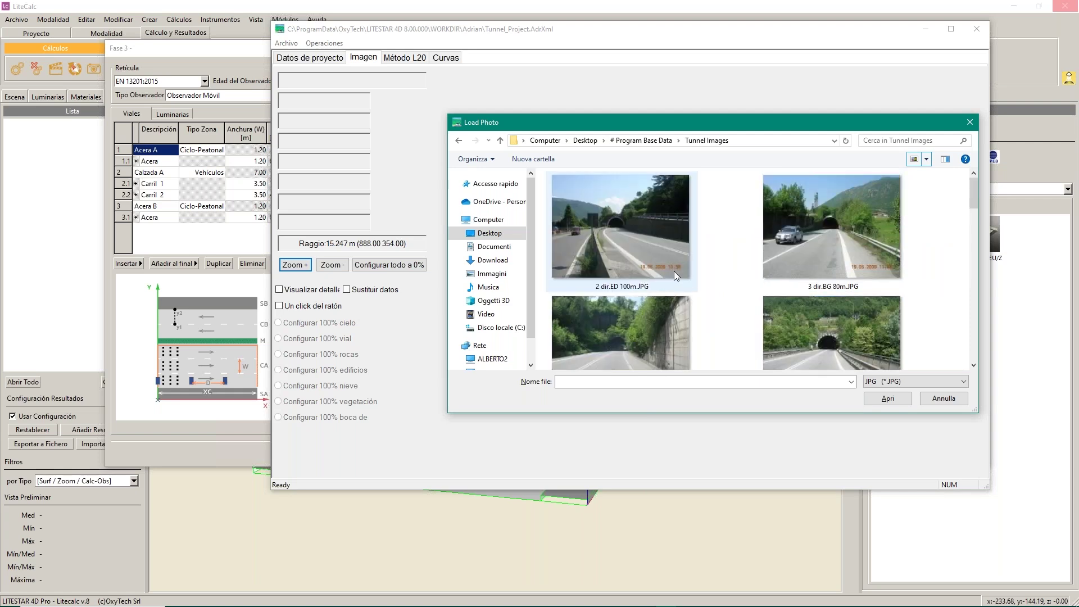
pyautogui.click(825, 235)
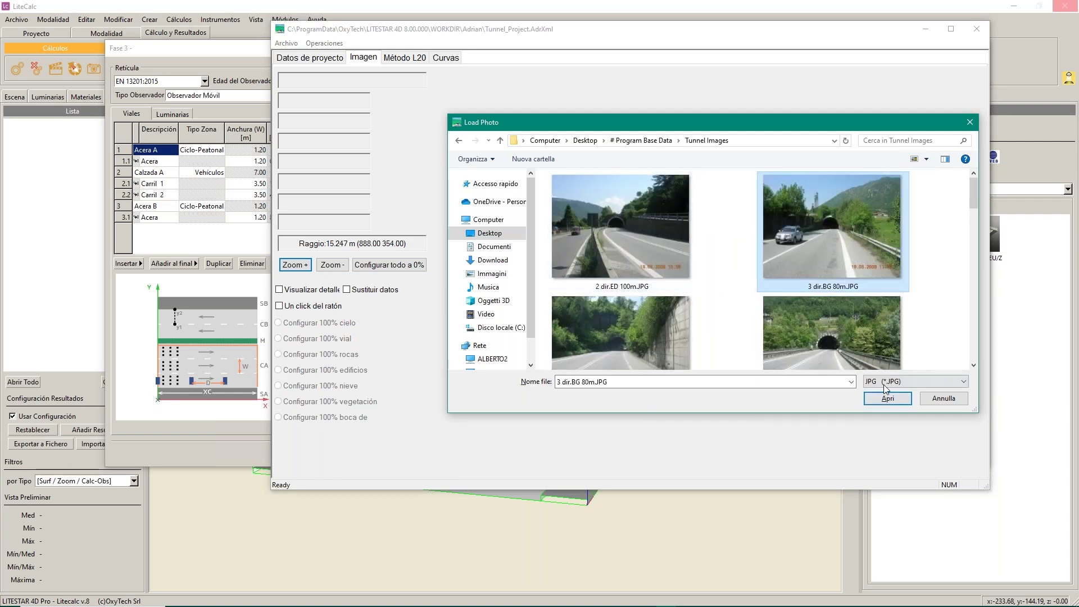
pyautogui.click(880, 398)
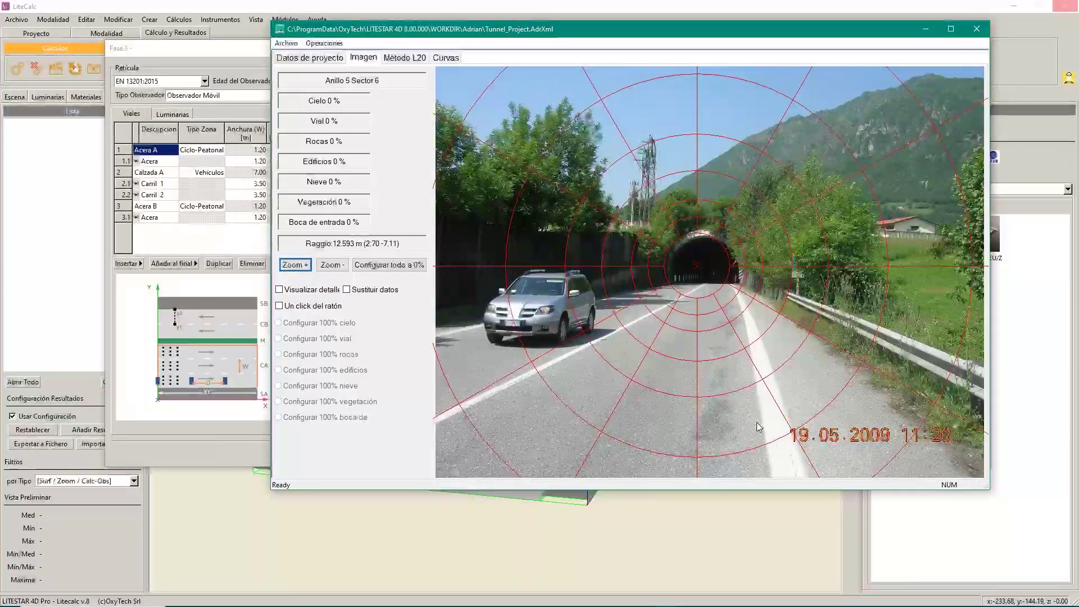
# Step: Define the centre of the polar diagram in the middle of the tunnel mouth on the photo
pyautogui.rightClick(703, 270)
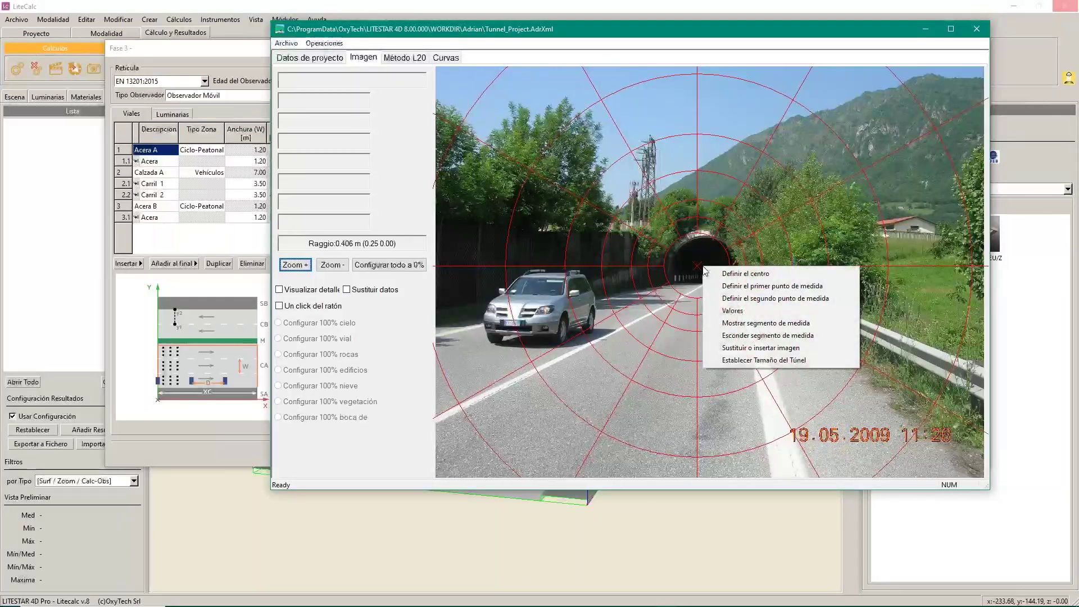
pyautogui.click(740, 274)
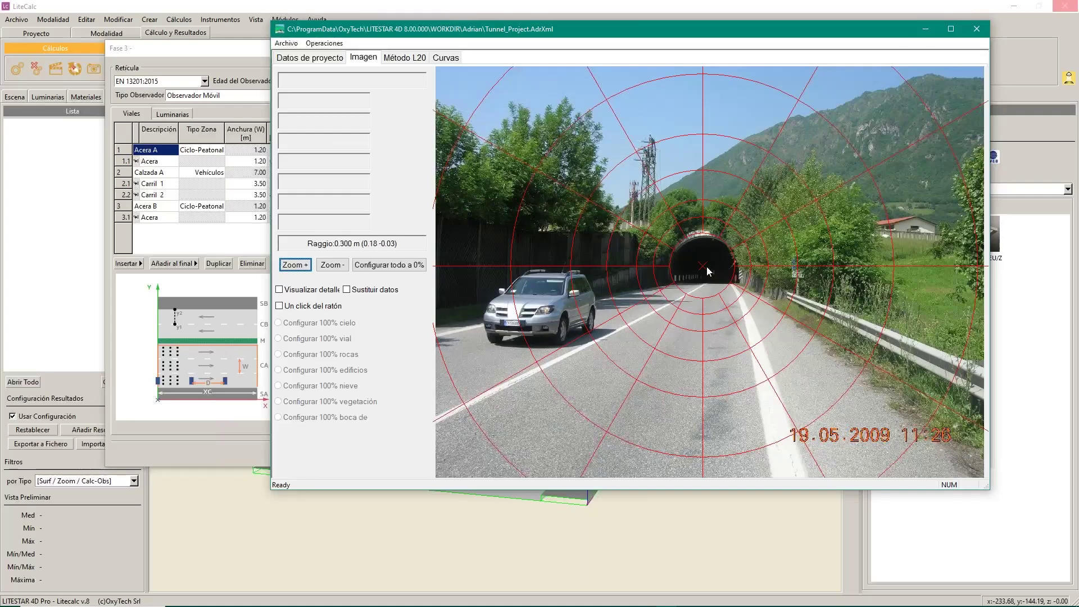
pyautogui.rightClick(705, 268)
pyautogui.click(756, 274)
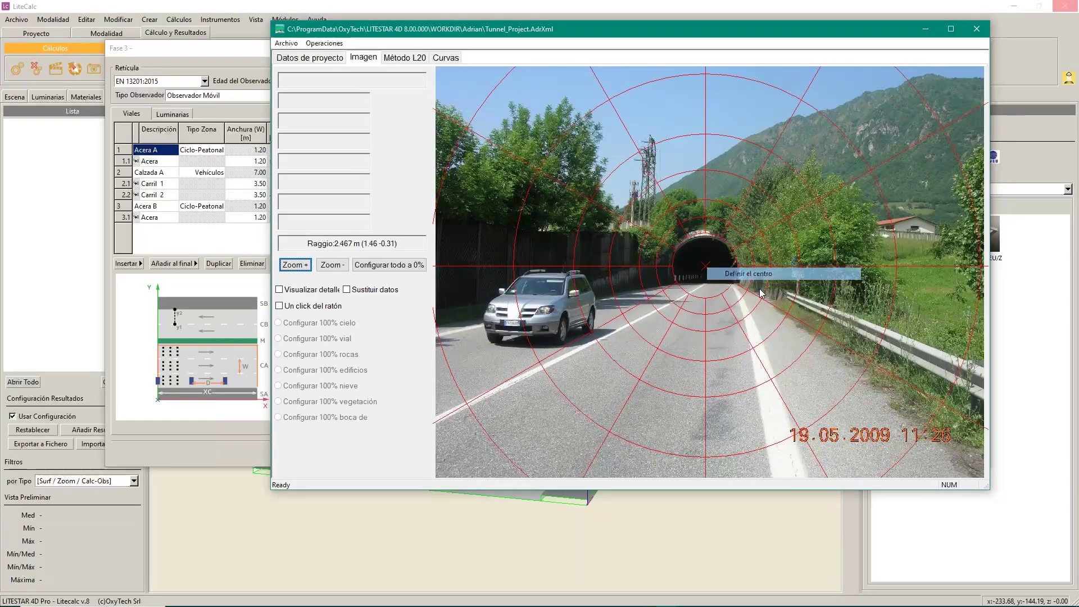
pyautogui.rightClick(706, 271)
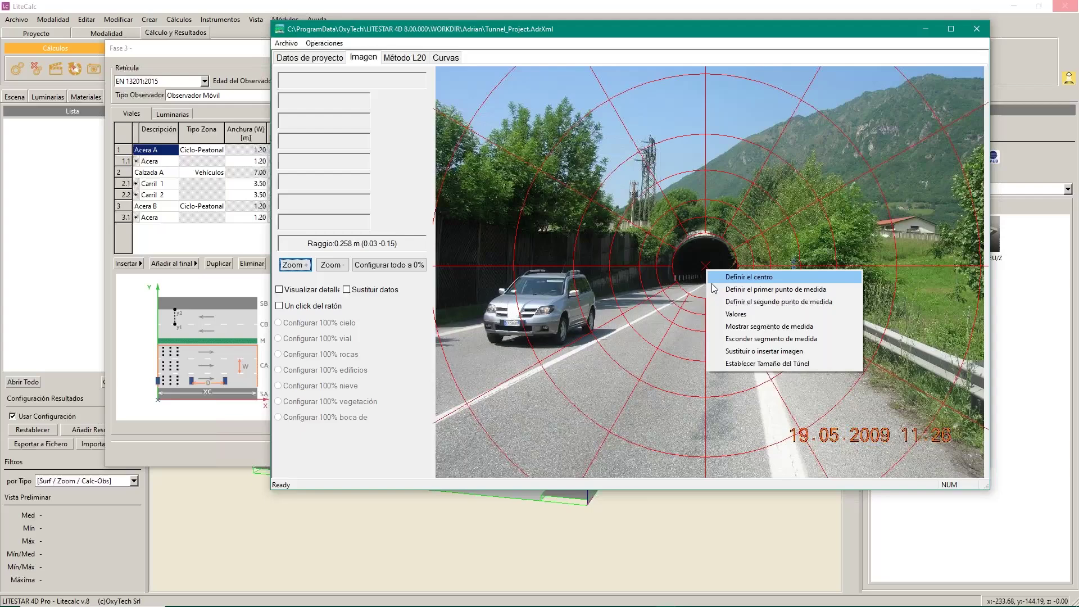
pyautogui.click(750, 277)
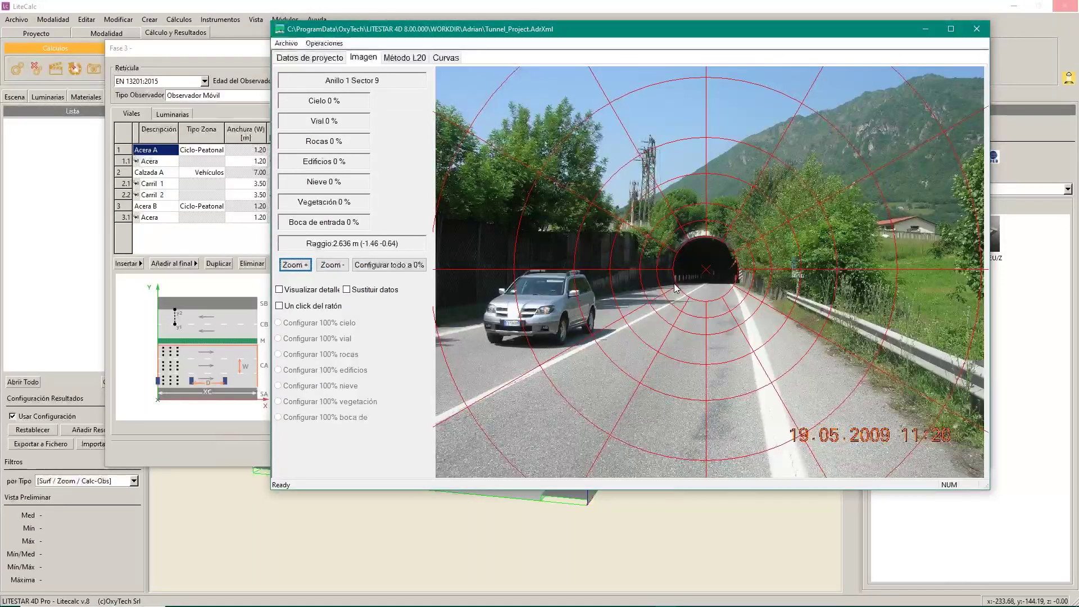
# Step: Define the two measuring points at the base corners of the tunnel mouth, with a real distance of 9.4 m between them
pyautogui.scroll(3, 715, 285)
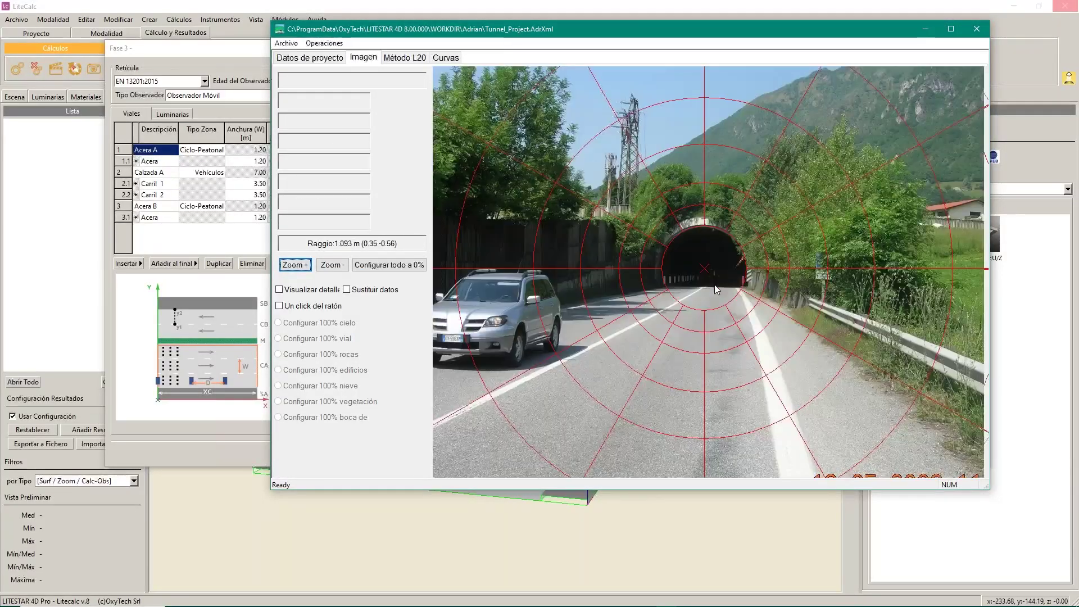
pyautogui.scroll(1, 714, 286)
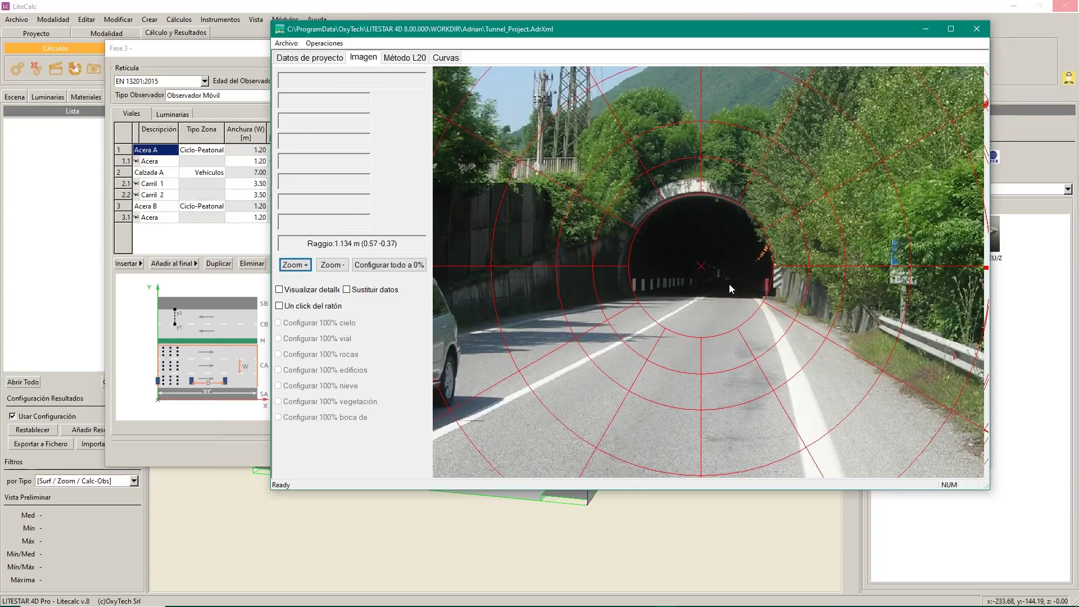
pyautogui.rightClick(633, 302)
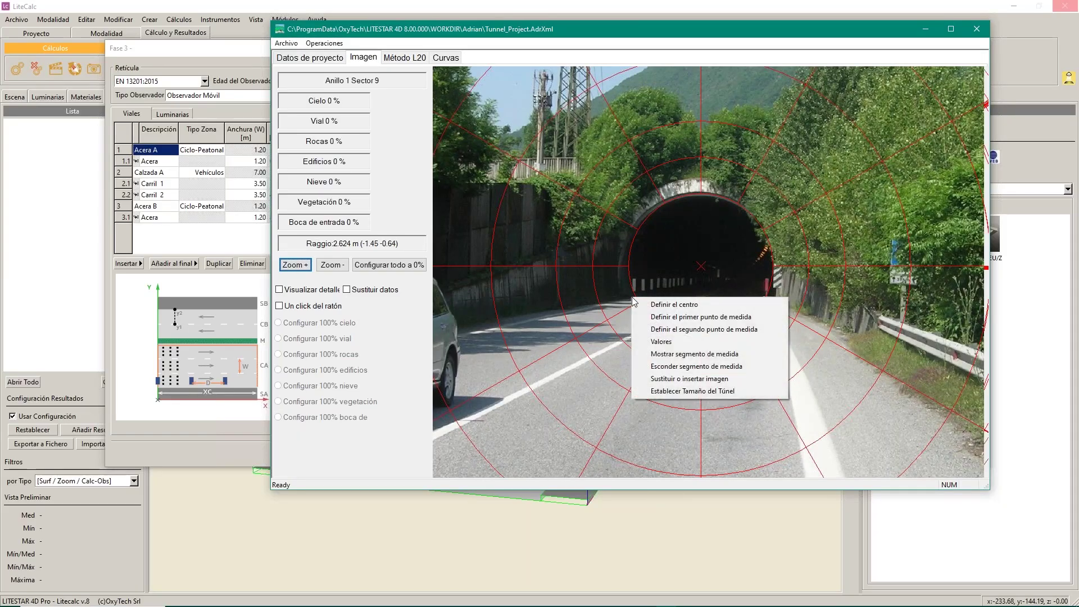
pyautogui.click(706, 318)
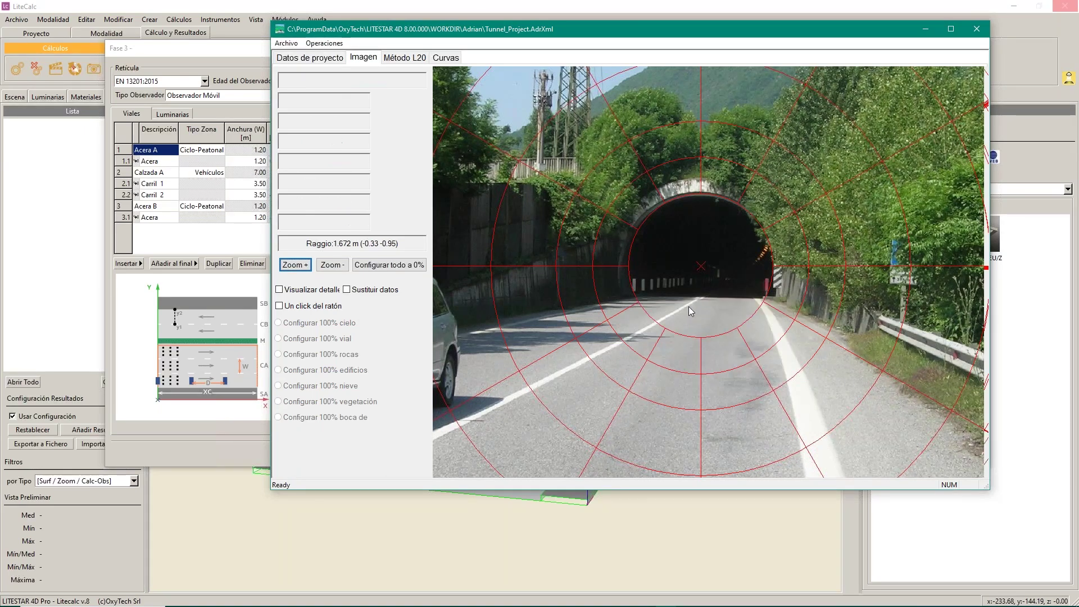
pyautogui.rightClick(777, 299)
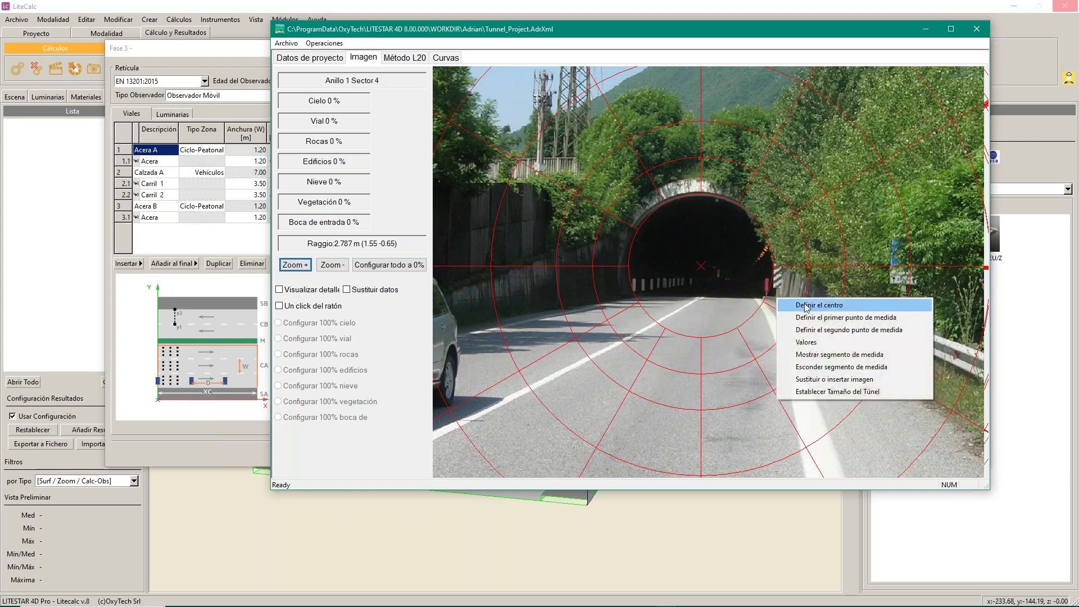
pyautogui.click(816, 331)
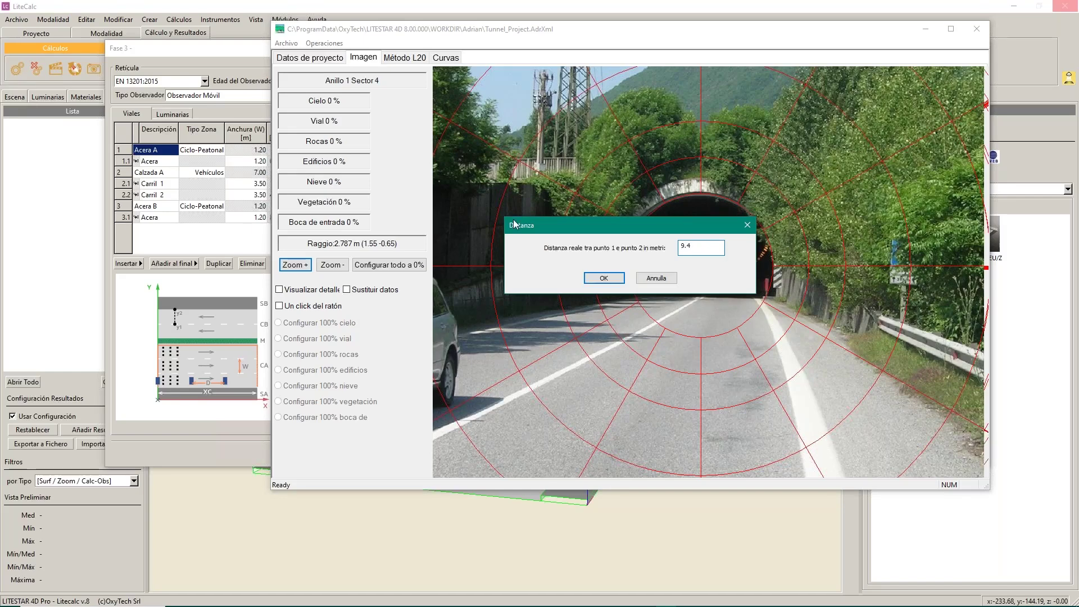
pyautogui.click(605, 281)
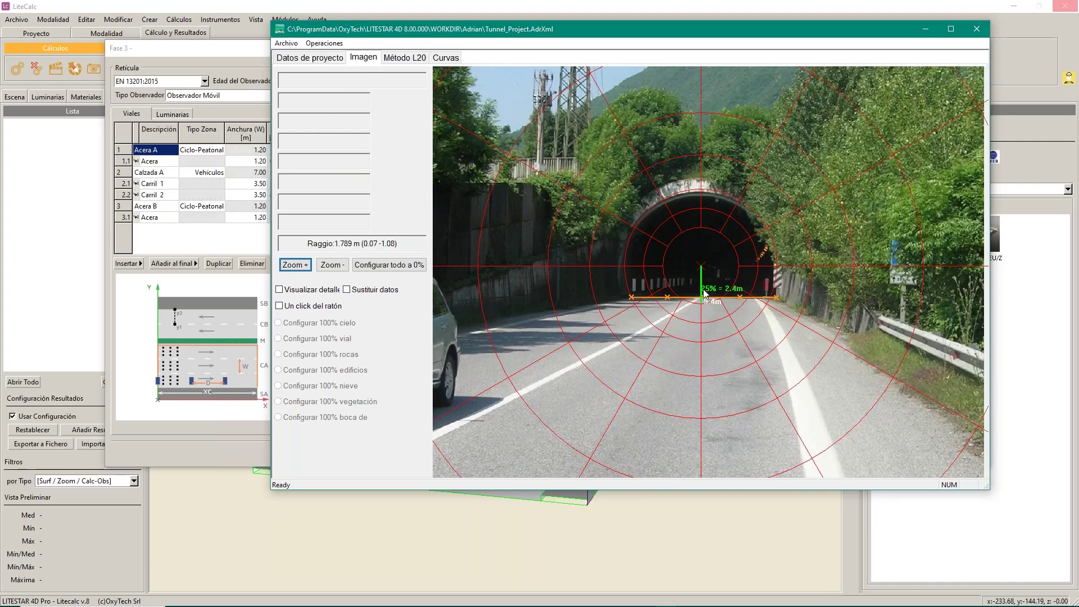
# Step: Define the diagram's centre at the upper end of the green 25% reference line above the measuring segment's midpoint
pyautogui.scroll(4, 700, 298)
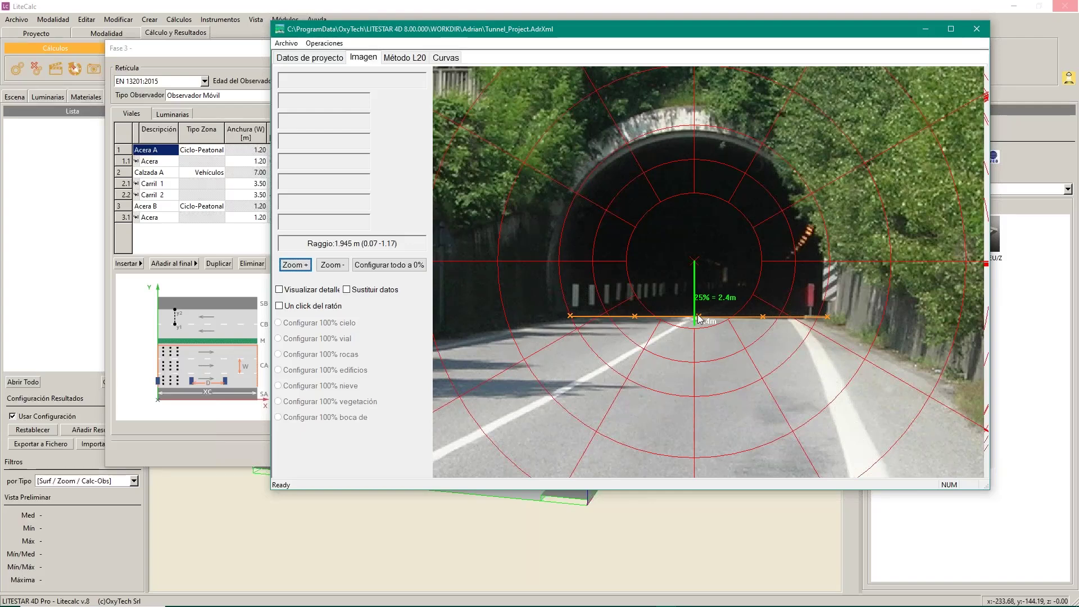
pyautogui.rightClick(698, 255)
pyautogui.click(725, 259)
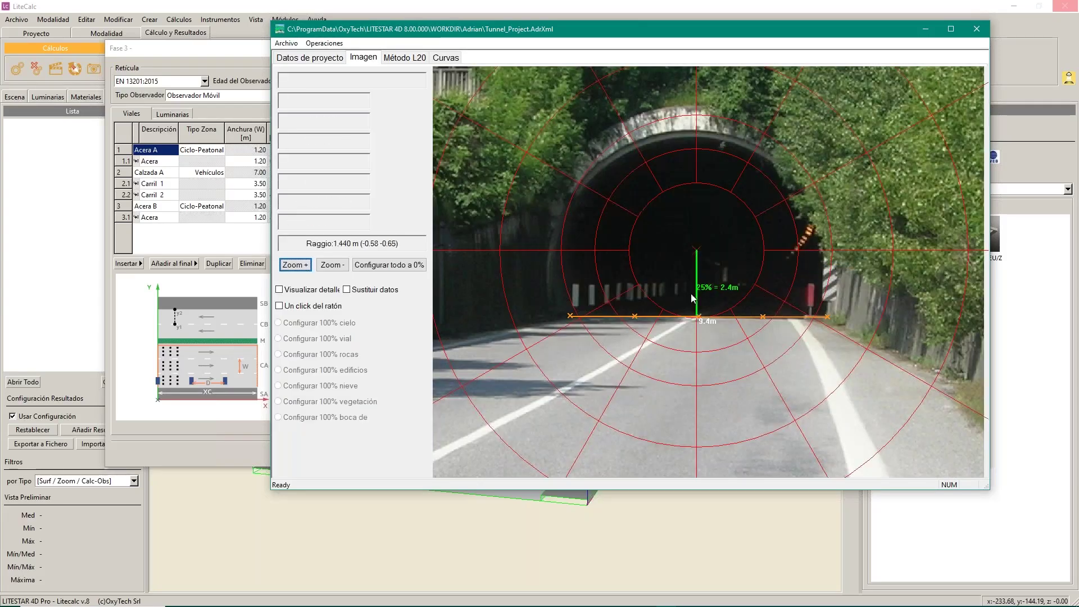
pyautogui.rightClick(699, 249)
pyautogui.click(725, 256)
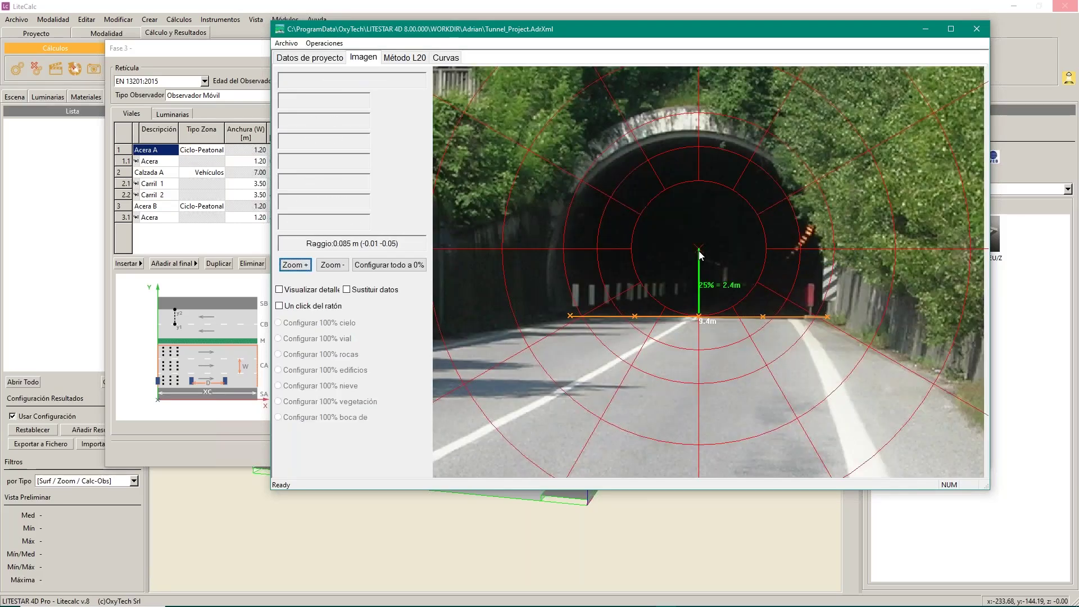
pyautogui.rightClick(700, 256)
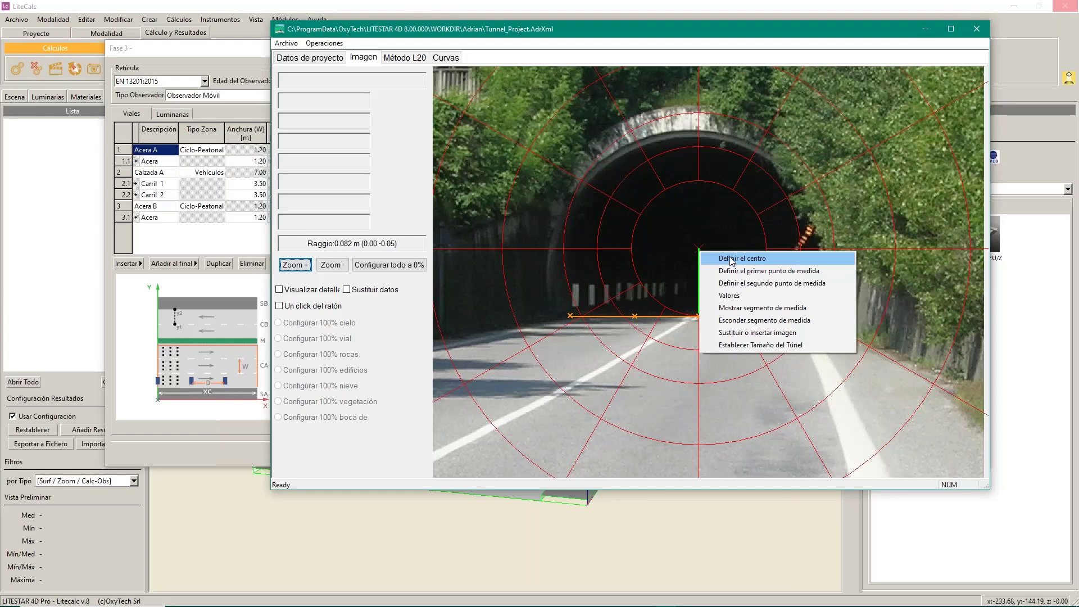
pyautogui.click(732, 259)
pyautogui.scroll(-5, 679, 261)
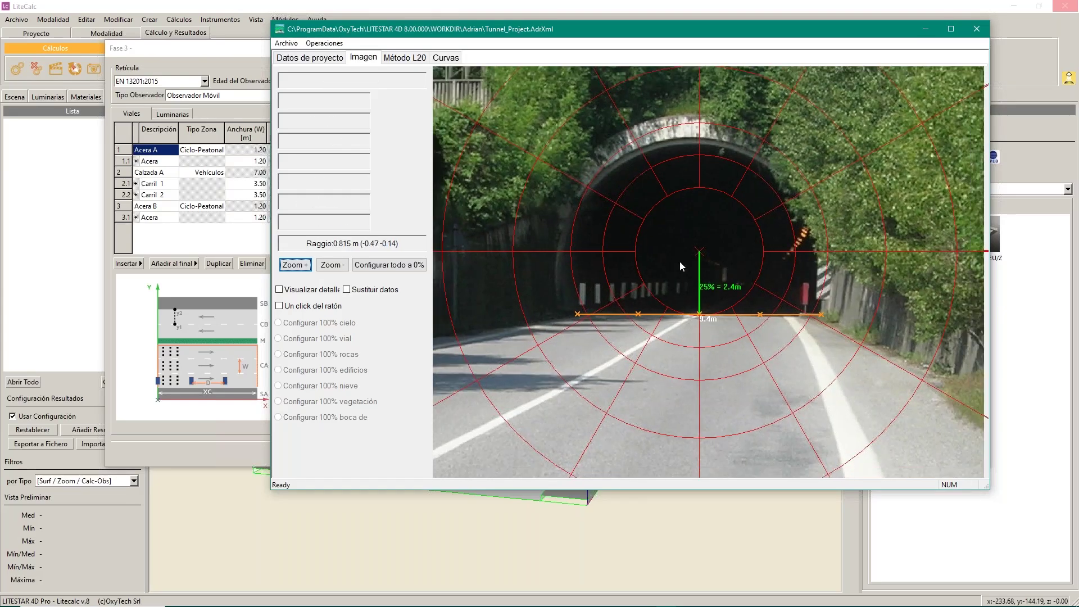
pyautogui.scroll(-2, 679, 264)
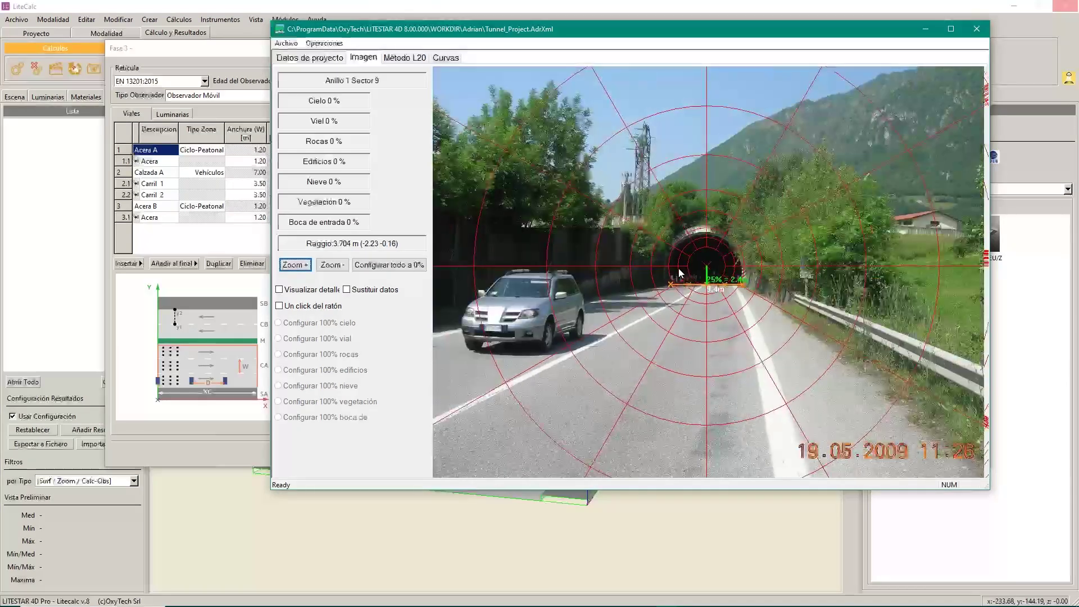
pyautogui.scroll(-3, 679, 270)
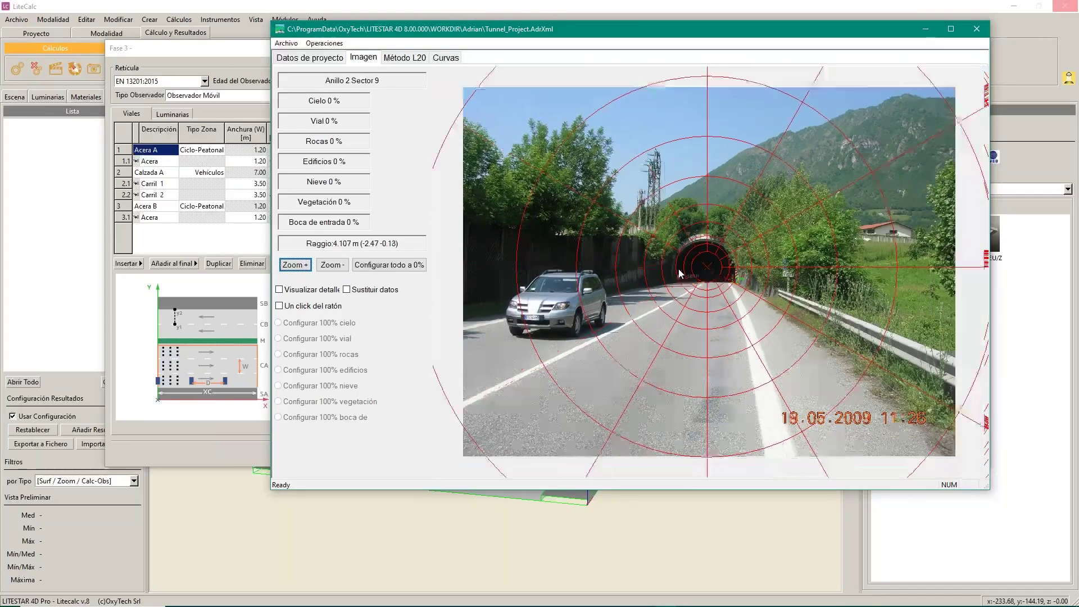
pyautogui.scroll(3, 679, 269)
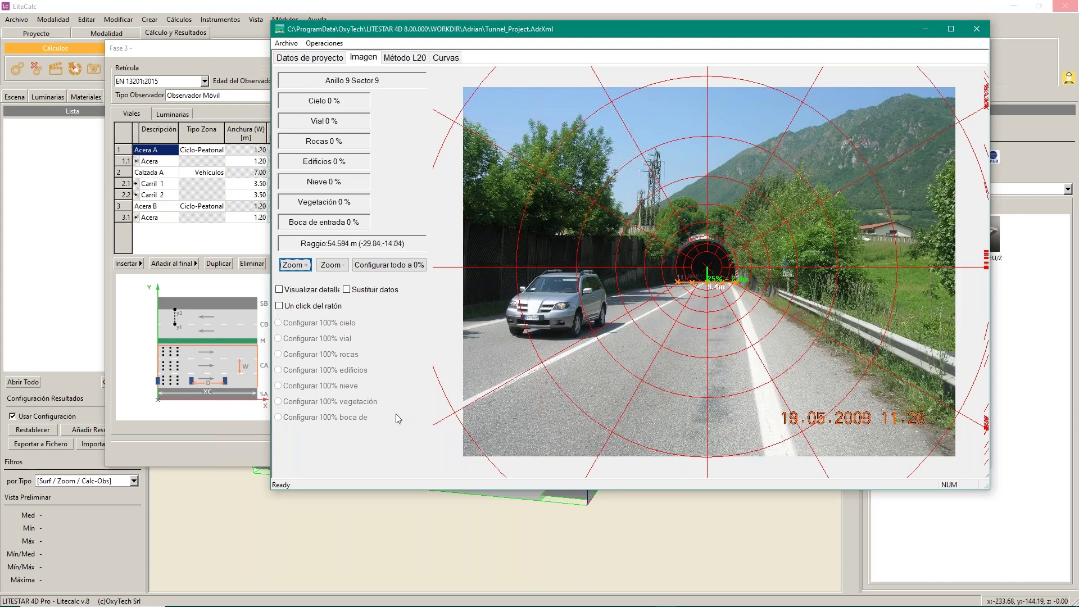
# Step: Enable single-click assignment (Un click del ratón), detail display (Visualizar detalle) and data replacement (Sustituir datos) for the image analysis
pyautogui.click(280, 306)
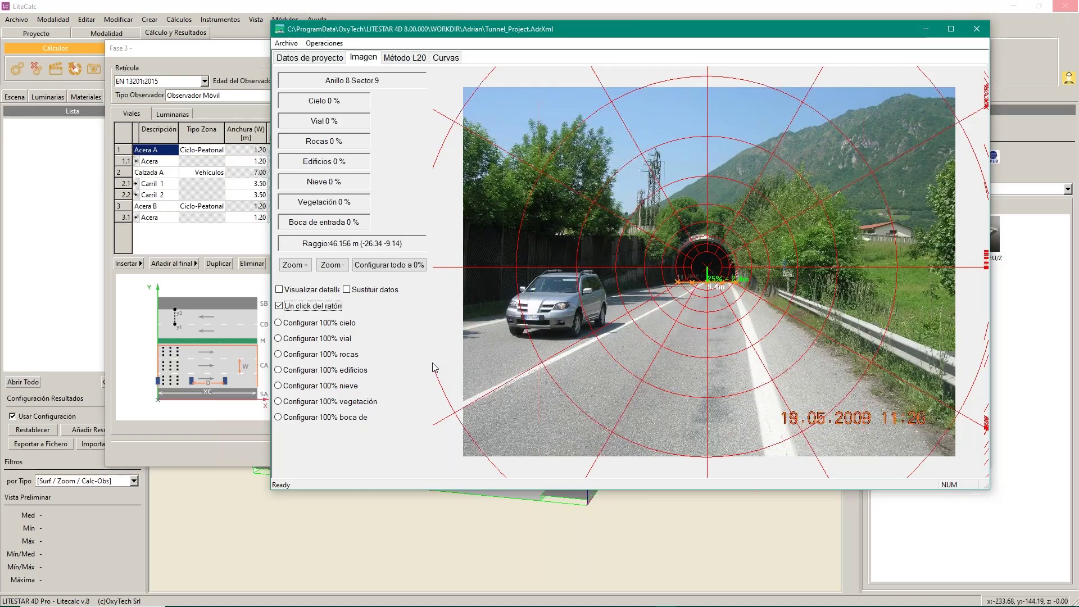
pyautogui.click(279, 289)
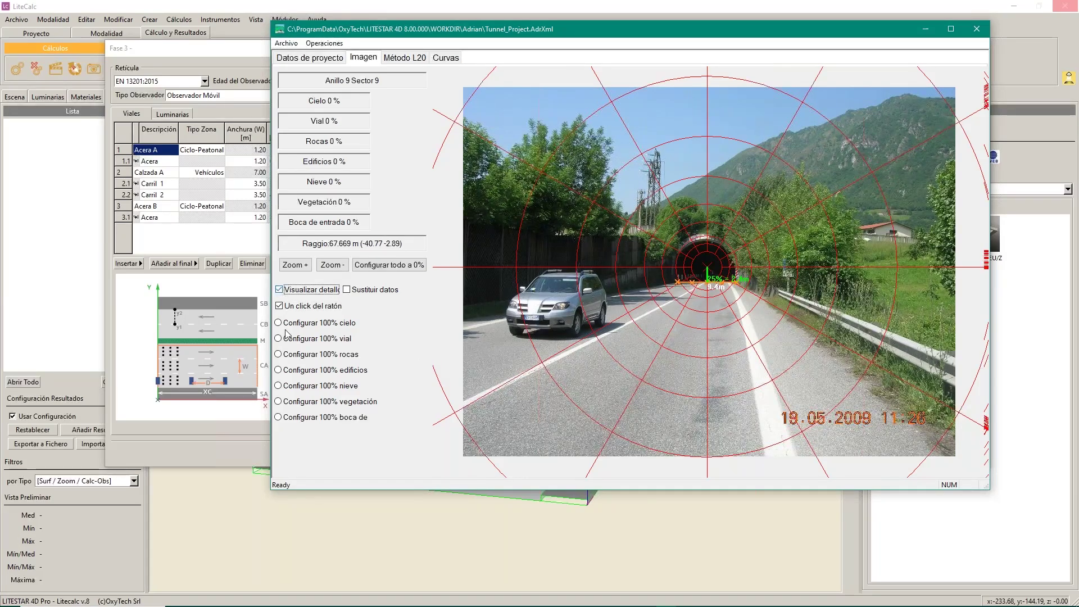
pyautogui.click(347, 290)
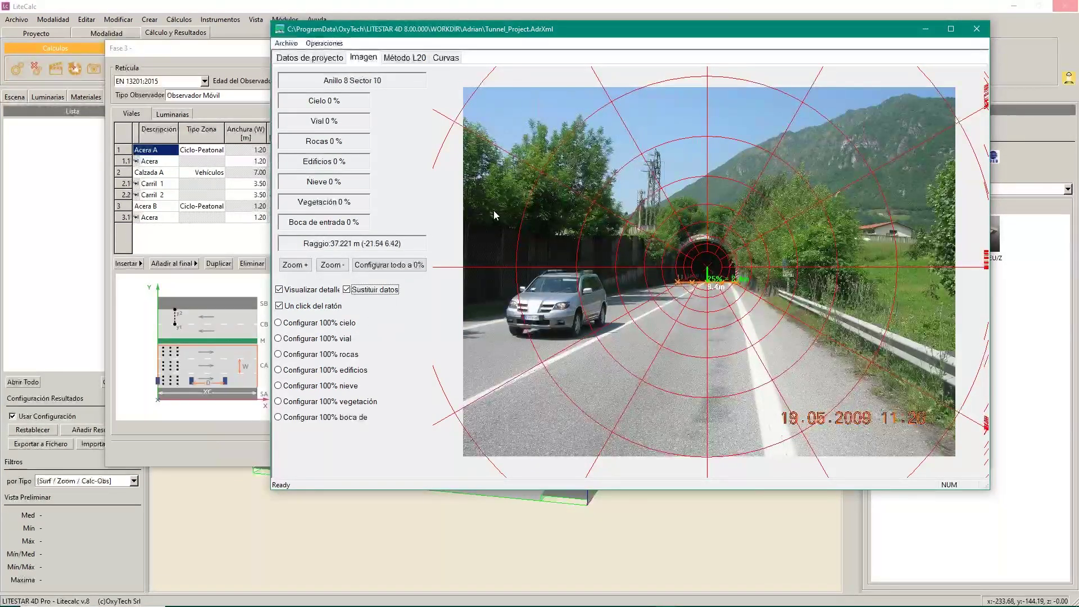
# Step: Assign 100% sky (cielo) to ring 8 sector 11, ring 7 sectors 11, 12 and 1, and ring 6 sectors 11 and 12
pyautogui.click(278, 324)
pyautogui.click(523, 109)
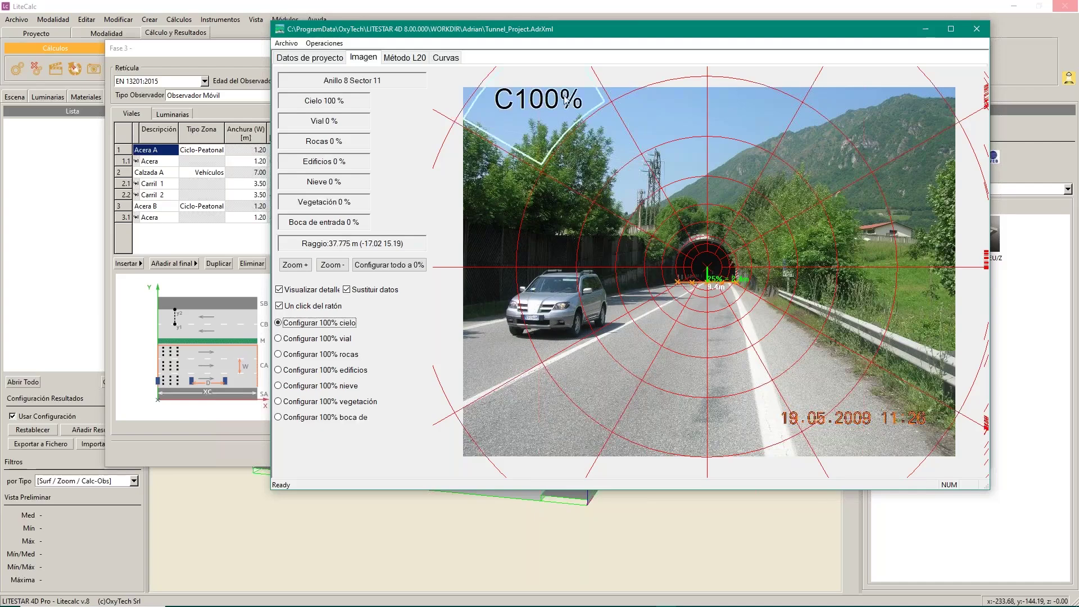
pyautogui.click(761, 106)
pyautogui.click(673, 109)
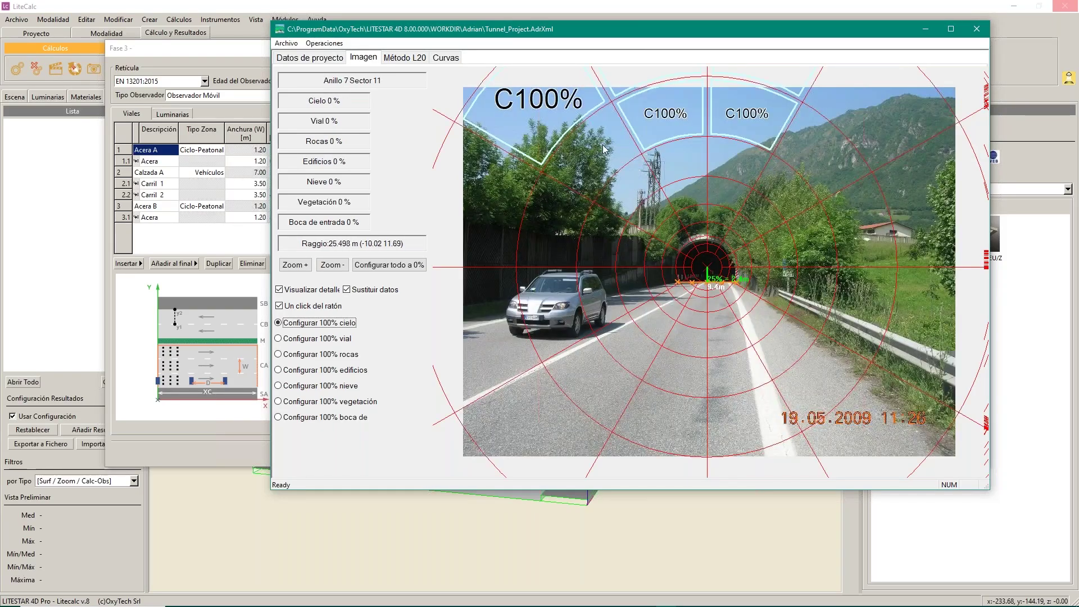
pyautogui.click(604, 149)
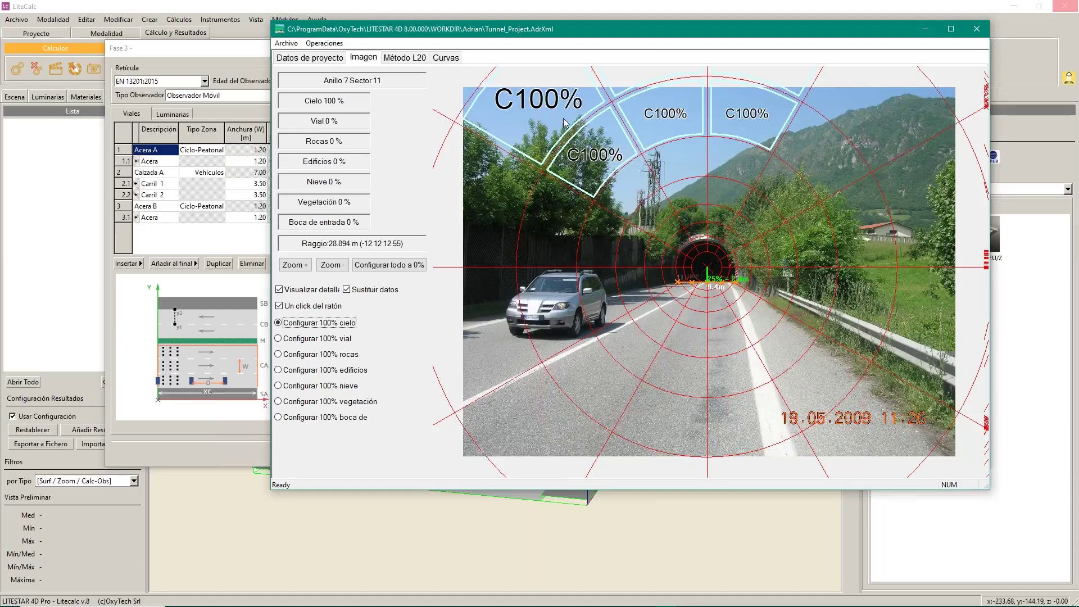
pyautogui.click(635, 179)
pyautogui.click(677, 158)
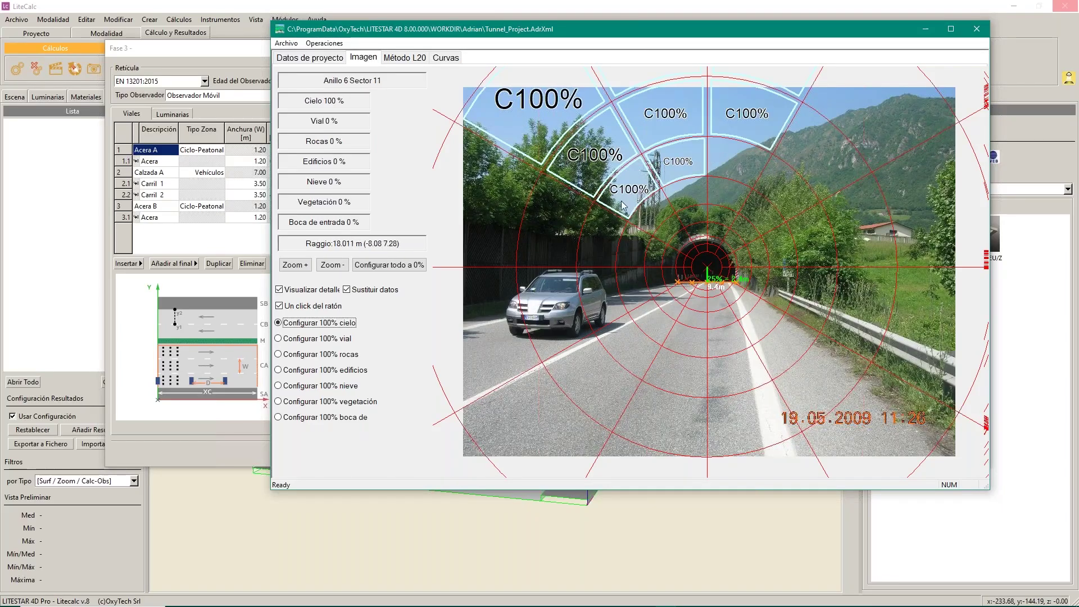
# Step: Set the area percentages of ring 7 sector 11 to 20% sky (cielo) and 80% vegetation (vegetación)
pyautogui.rightClick(584, 165)
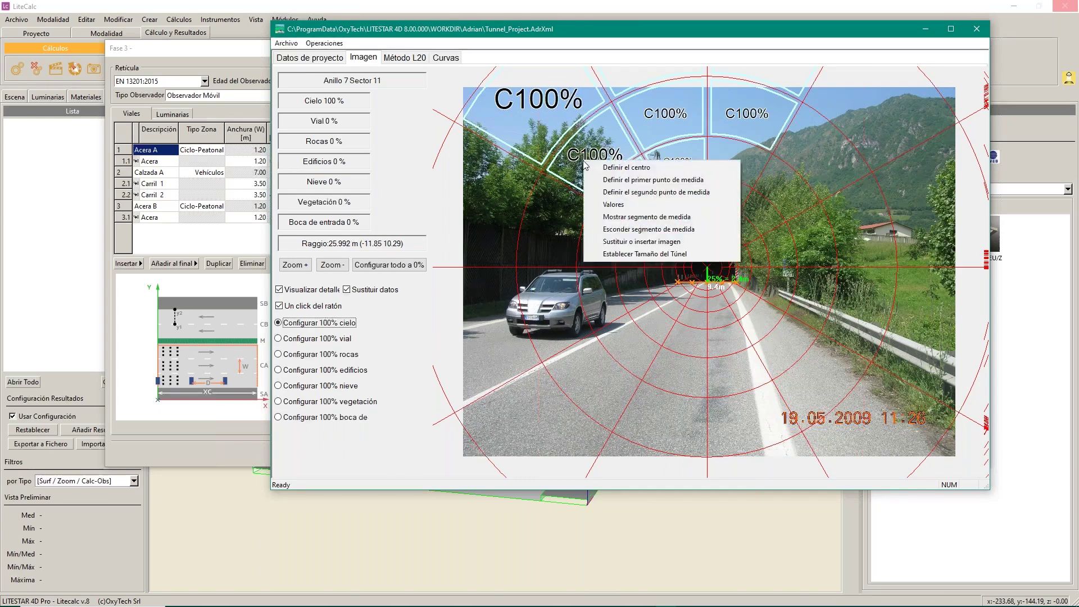
pyautogui.click(615, 204)
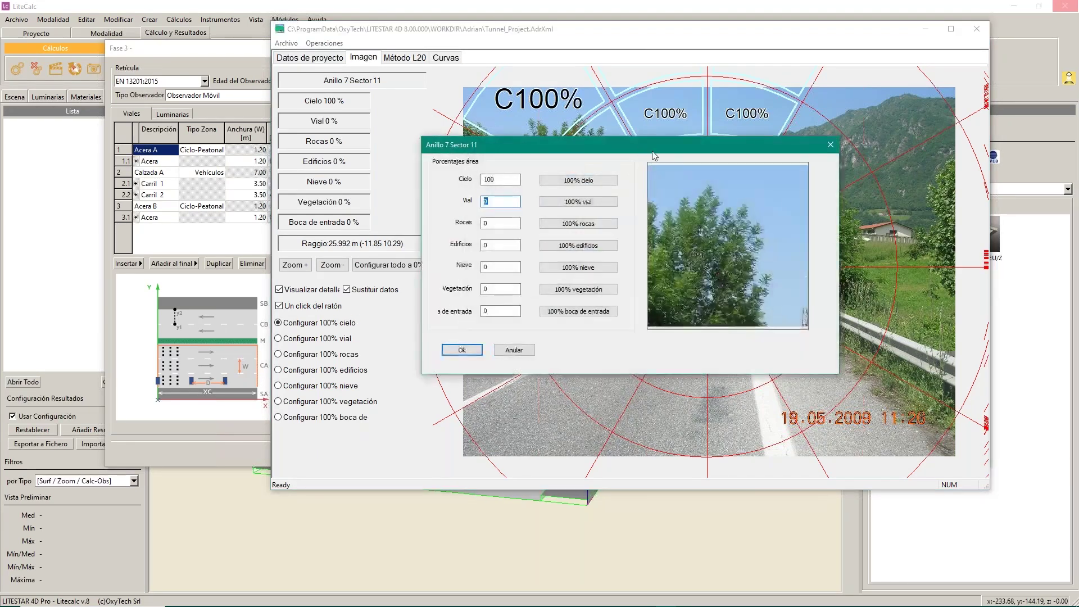
pyautogui.moveTo(758, 147); pyautogui.dragTo(1045, 190)
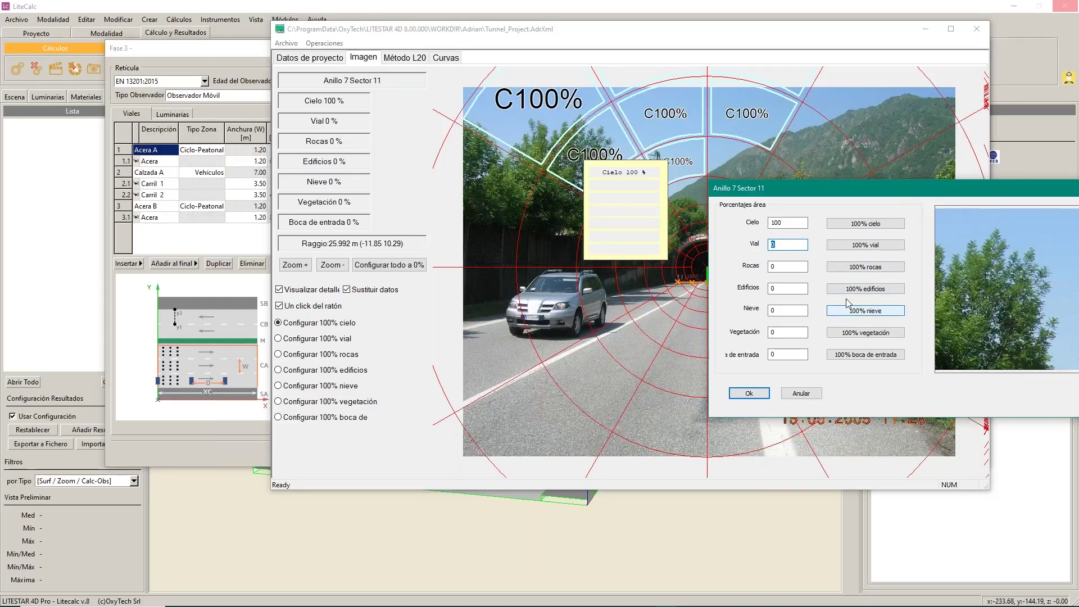
pyautogui.hotkey('shift', 'Tab')
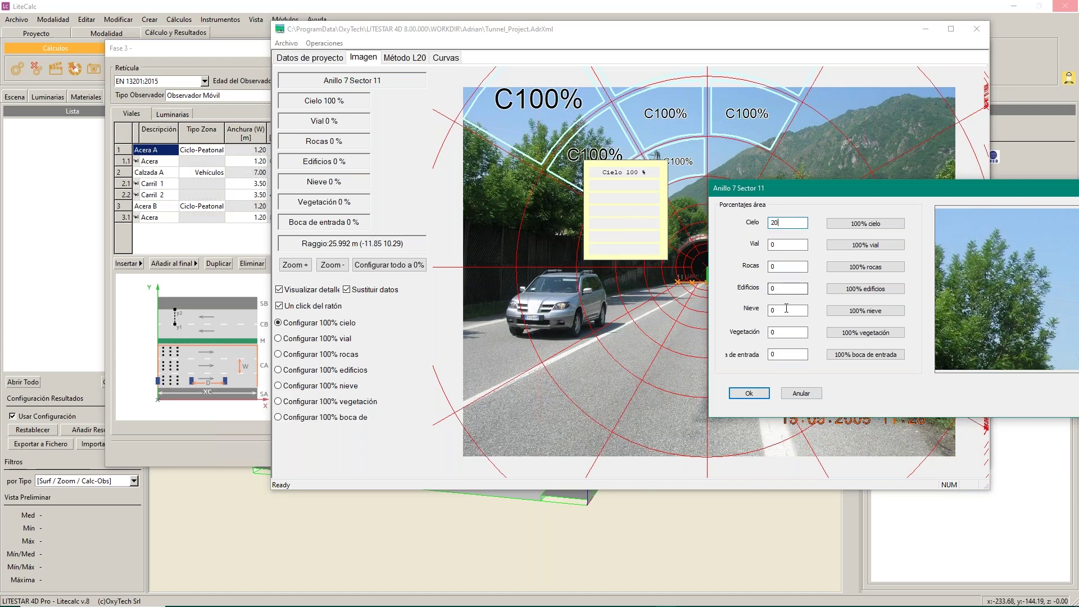
pyautogui.moveTo(786, 333); pyautogui.dragTo(731, 332)
pyautogui.click(749, 394)
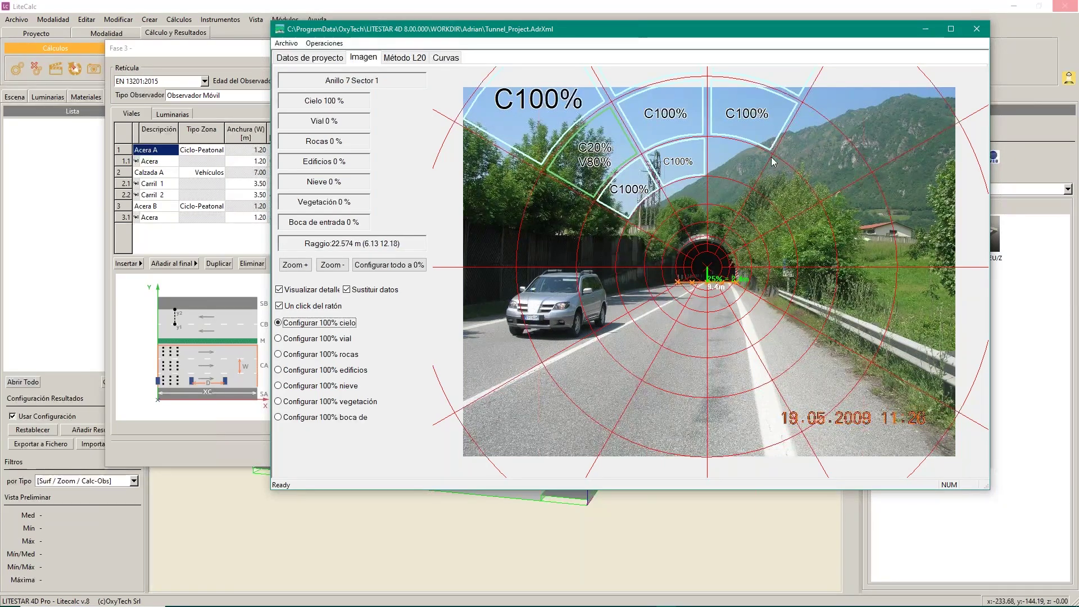
# Step: Classify ring 8 sector 2, over the mountain, as 30% sky (cielo) and 70% vegetation (vegetación)
pyautogui.click(852, 98)
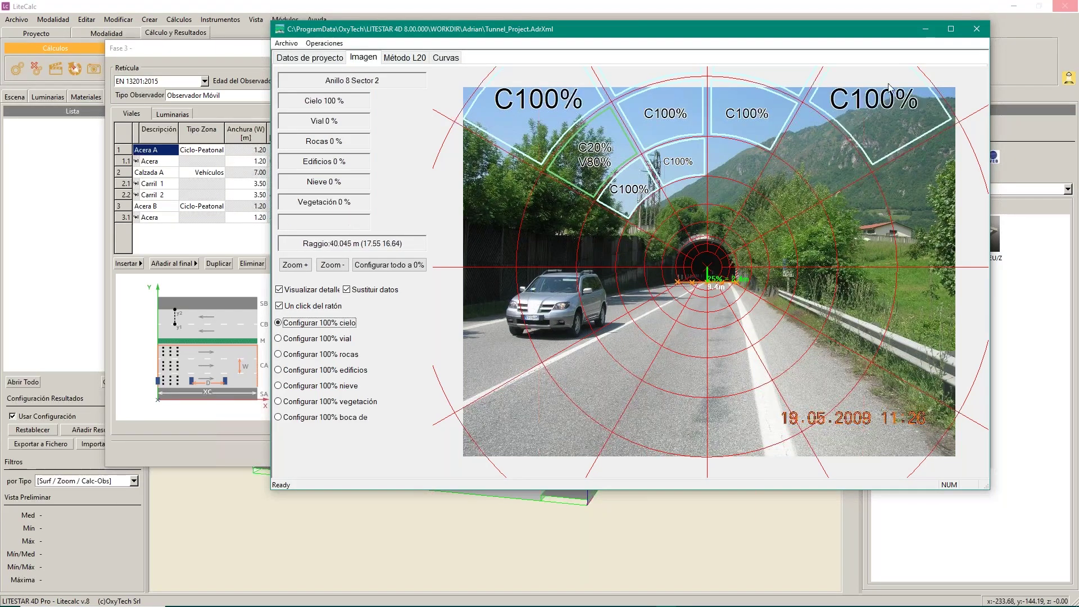
pyautogui.rightClick(889, 116)
pyautogui.click(919, 158)
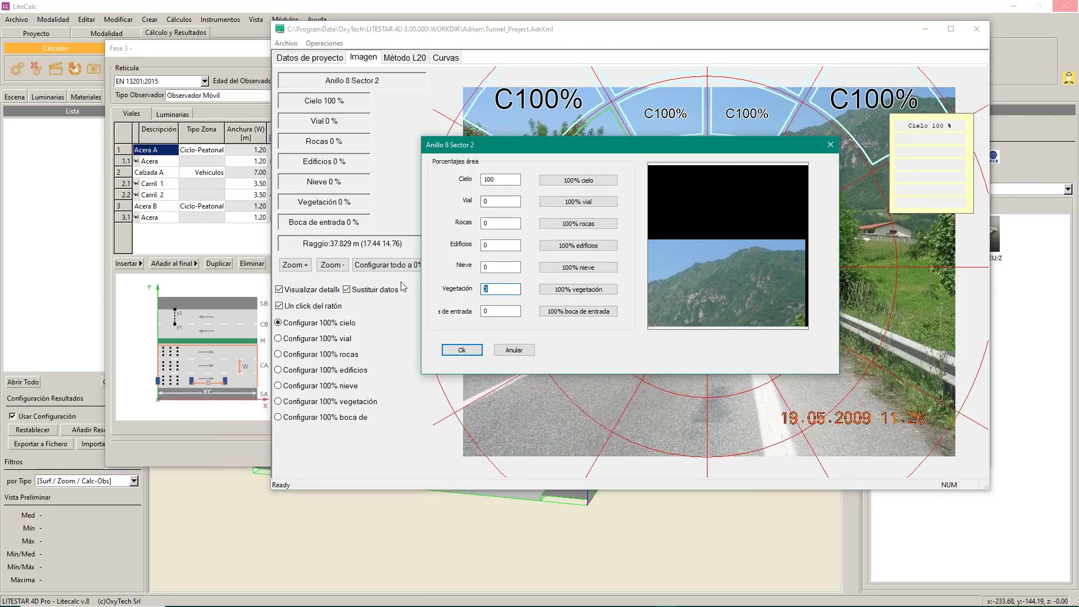
pyautogui.write('70')
pyautogui.doubleClick(500, 179)
pyautogui.click(461, 349)
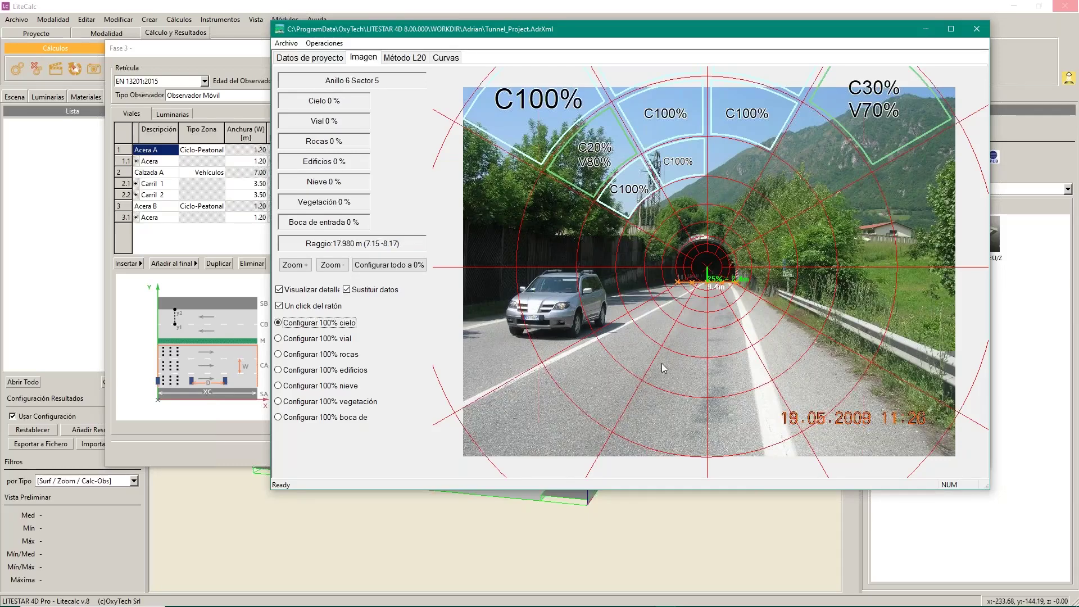
# Step: Assign 100% vegetation to sector 2 in rings 5 to 7 and to sectors 3 and 4 in rings 5 to 8
pyautogui.click(280, 401)
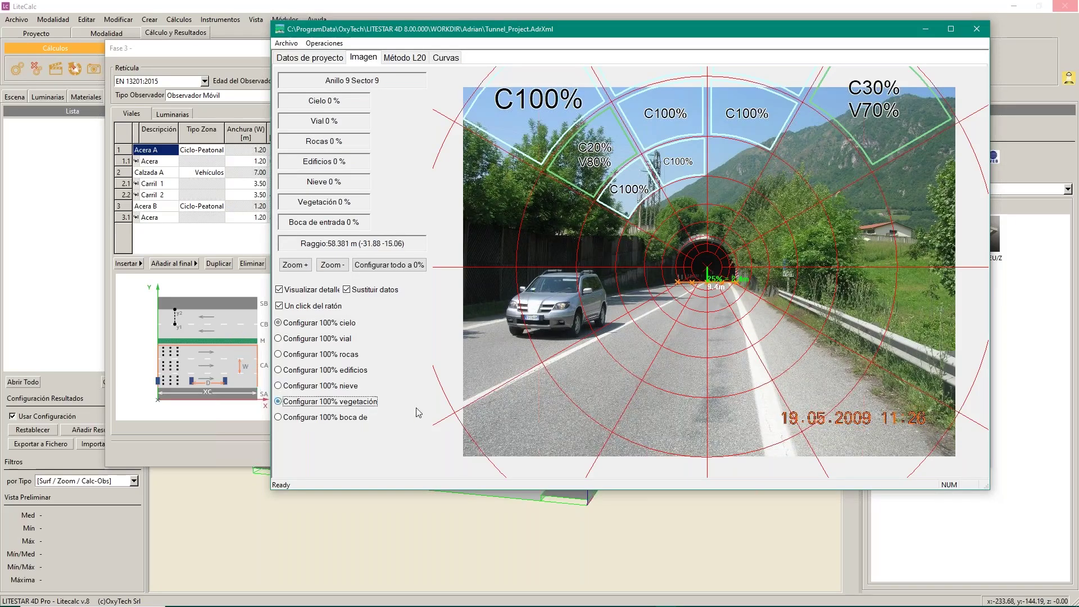
pyautogui.click(787, 192)
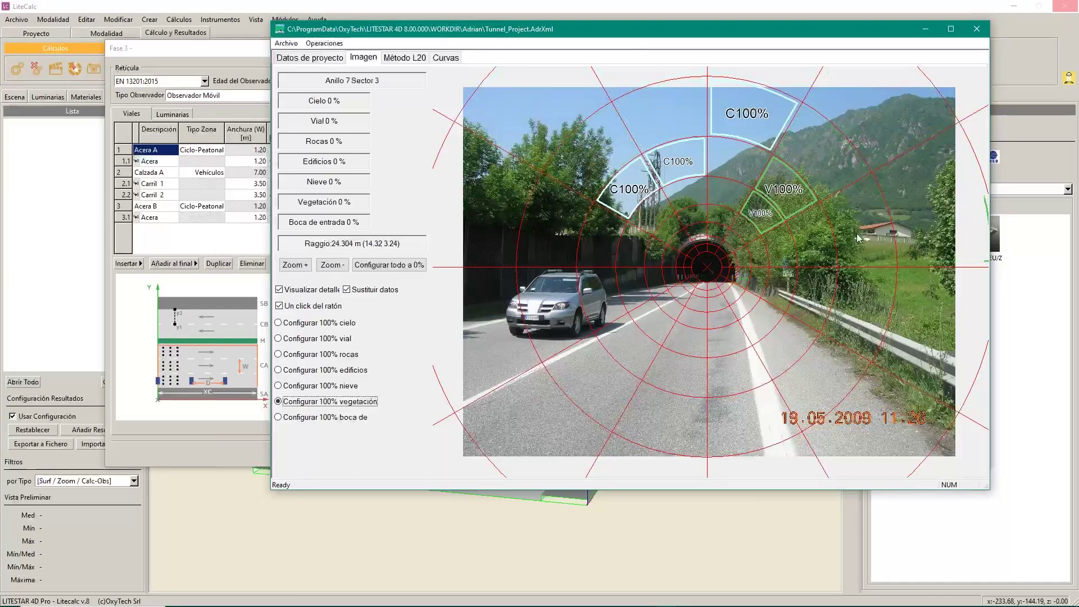
pyautogui.click(857, 235)
pyautogui.click(815, 242)
pyautogui.click(783, 246)
pyautogui.click(783, 282)
pyautogui.click(818, 283)
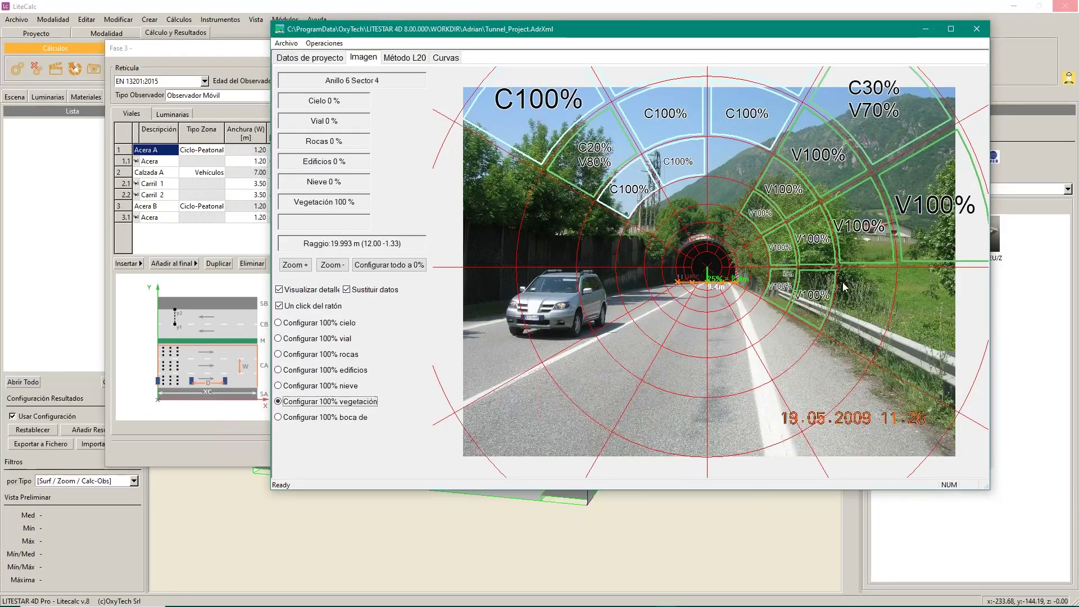
pyautogui.click(864, 289)
pyautogui.click(920, 305)
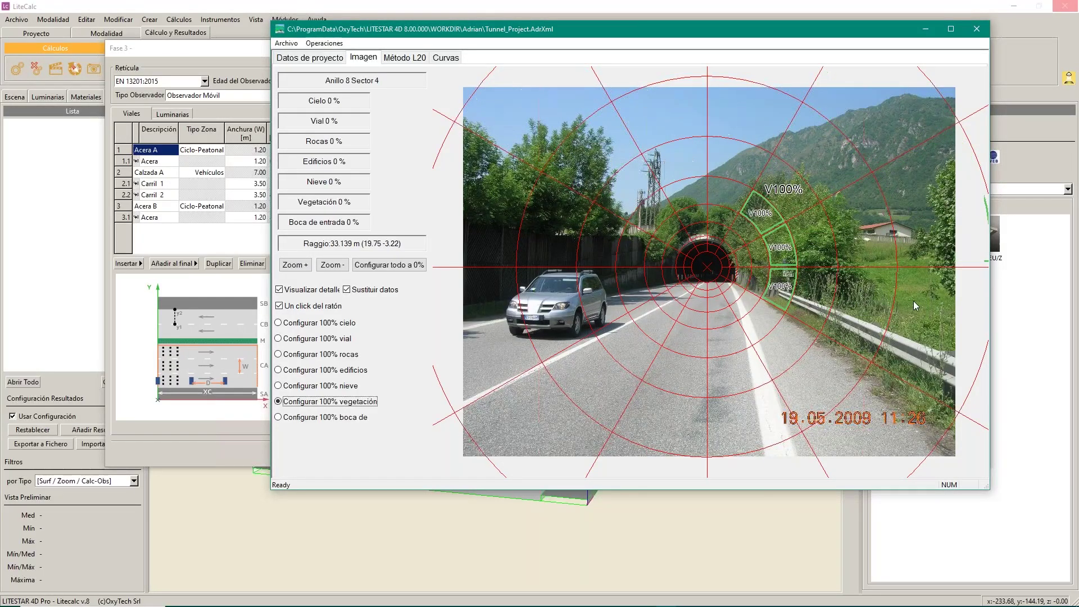
# Step: Assign 100% vegetation to ring 4 sectors 1 to 4, sector 1 in rings 5 and 6, and sector 12 in rings 4 and 5
pyautogui.click(757, 285)
pyautogui.click(758, 255)
pyautogui.click(742, 228)
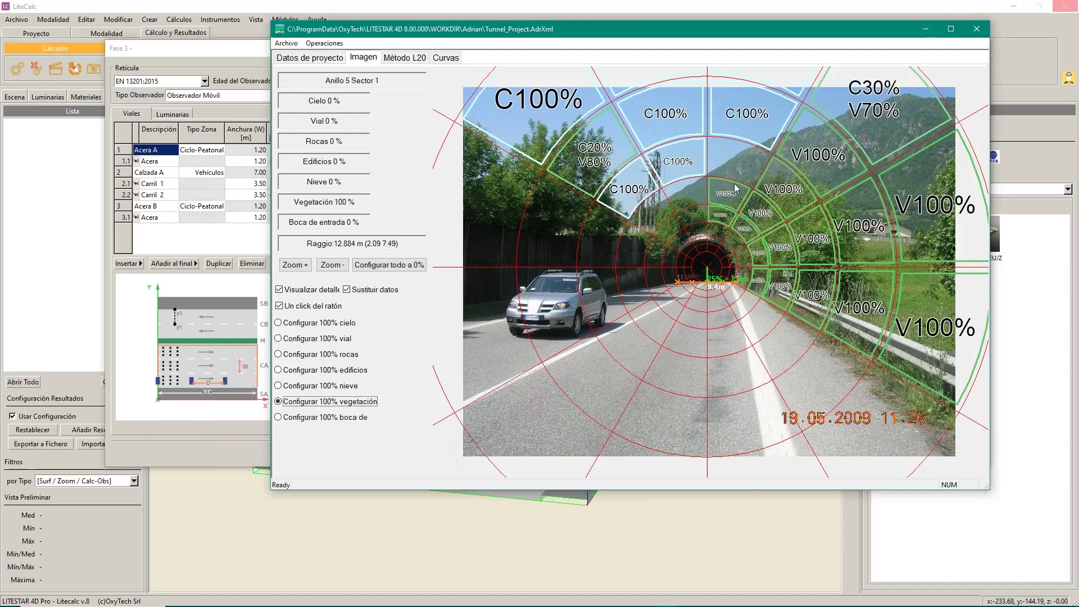
pyautogui.click(690, 190)
pyautogui.click(689, 214)
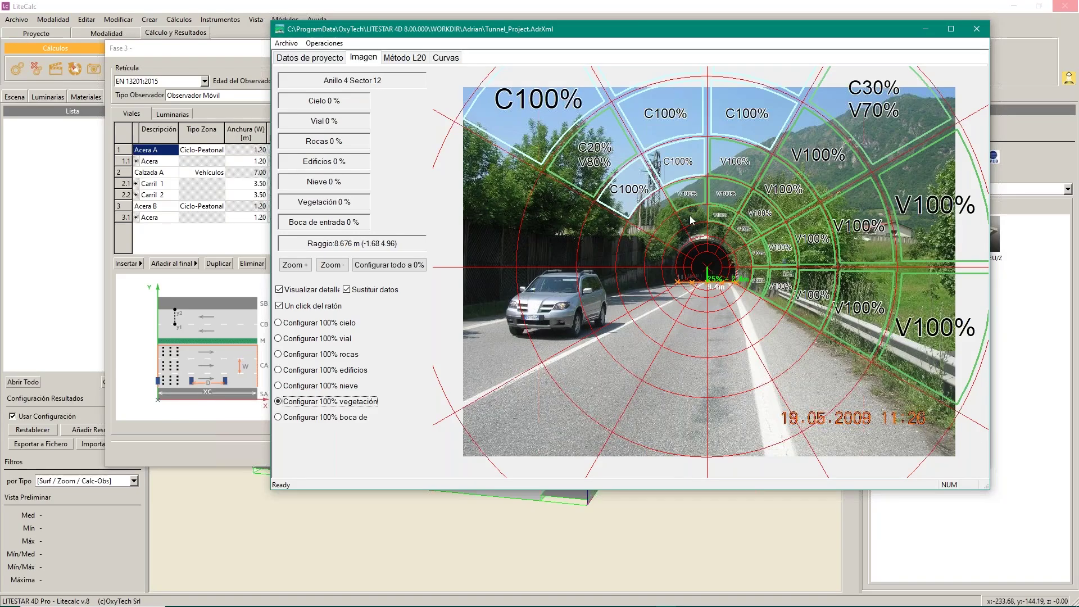
# Step: Assign 100% vegetation to sector 11 in rings 4 and 5, sector 10 in rings 4, 7 and 8, and ring 3 around the tunnel mouth
pyautogui.click(663, 237)
pyautogui.click(647, 217)
pyautogui.click(655, 256)
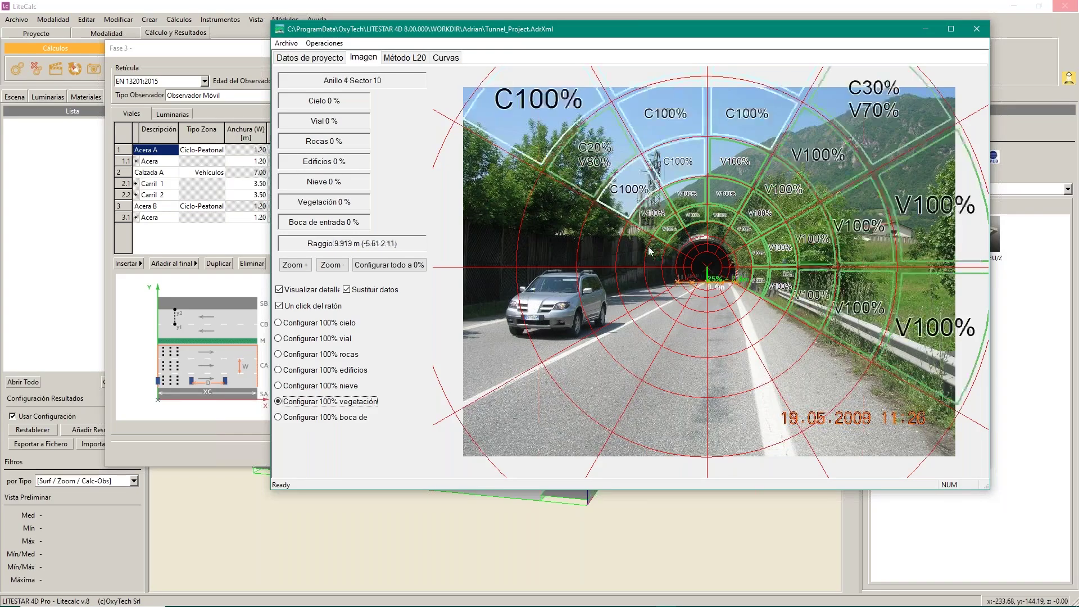
pyautogui.click(669, 261)
pyautogui.click(681, 240)
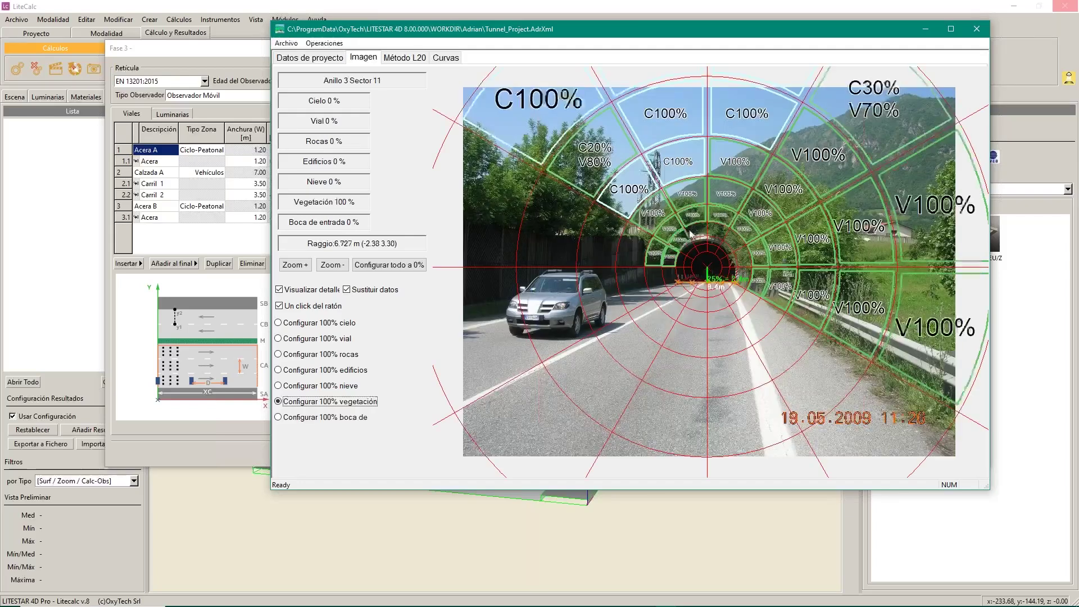
pyautogui.click(720, 227)
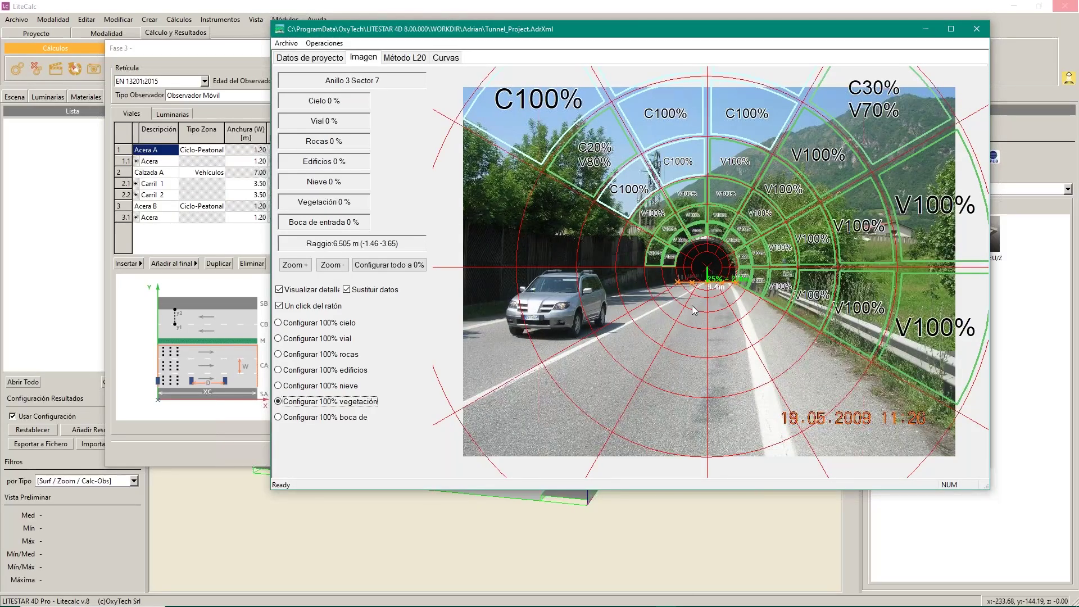
pyautogui.click(518, 245)
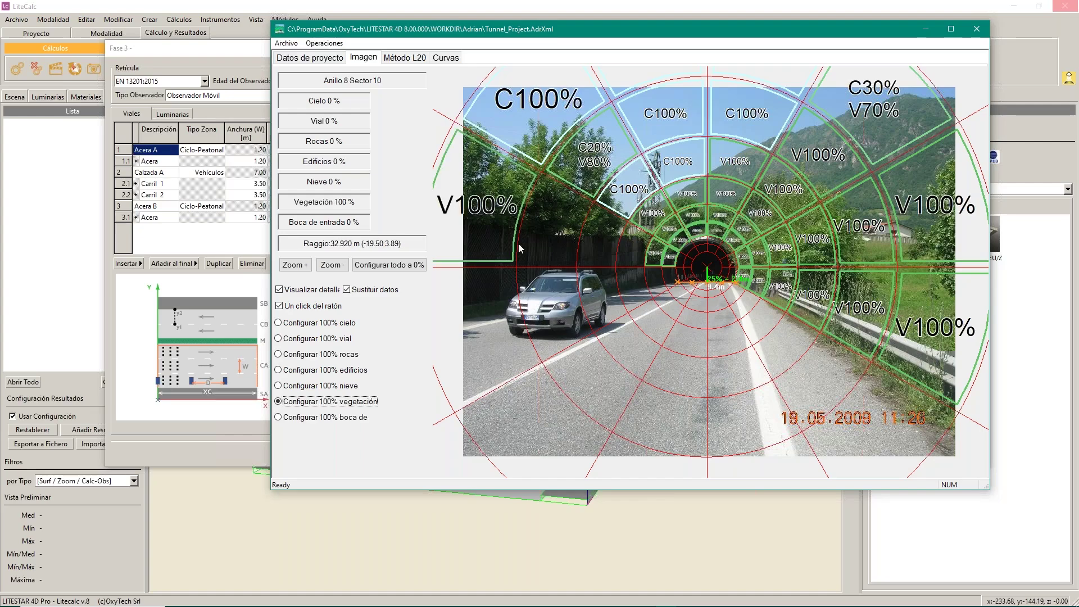
pyautogui.click(560, 208)
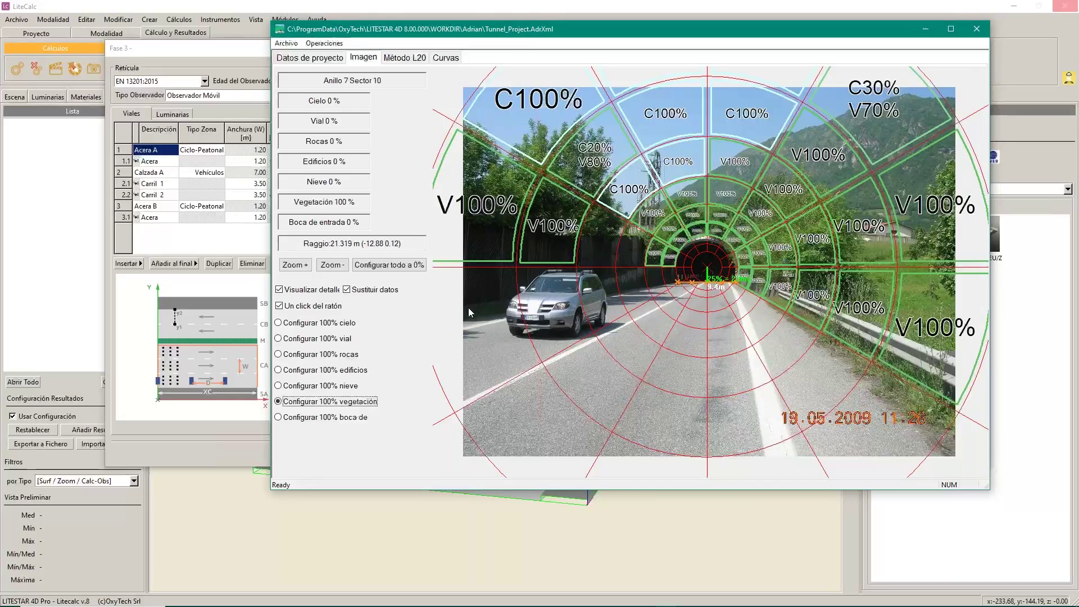
# Step: Assign 100% rocks (rocas) to sector 10 in rings 5 and 6 and to sector 9 in ring 5
pyautogui.click(343, 354)
pyautogui.click(606, 257)
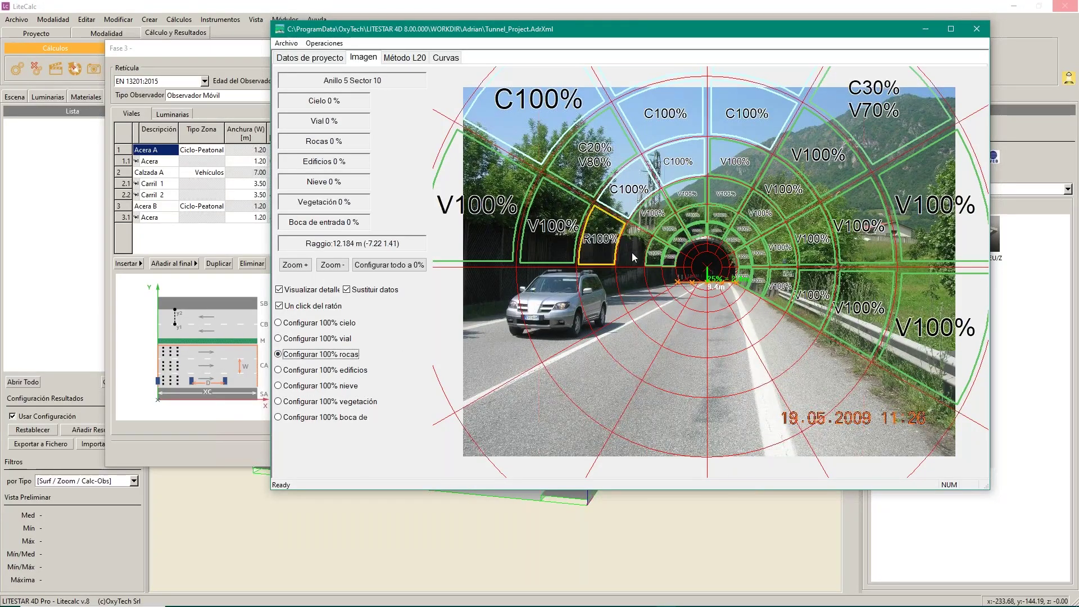
pyautogui.click(631, 252)
pyautogui.click(631, 284)
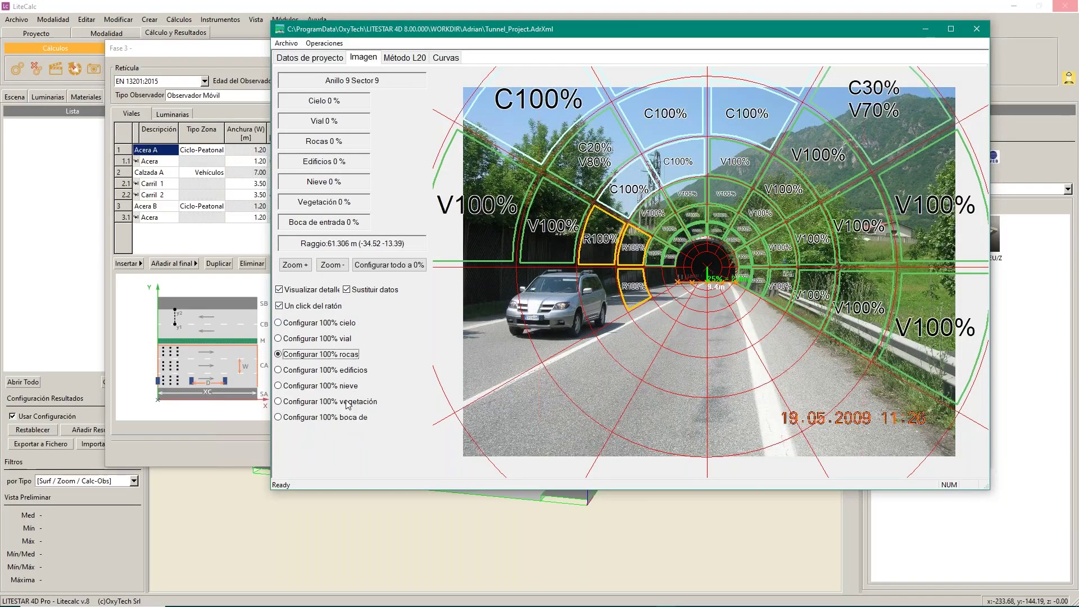
# Step: Assign 100% road (vial) to sectors 8 and 9 in rings 4 to 8, covering the oncoming car's side of the photo
pyautogui.click(343, 338)
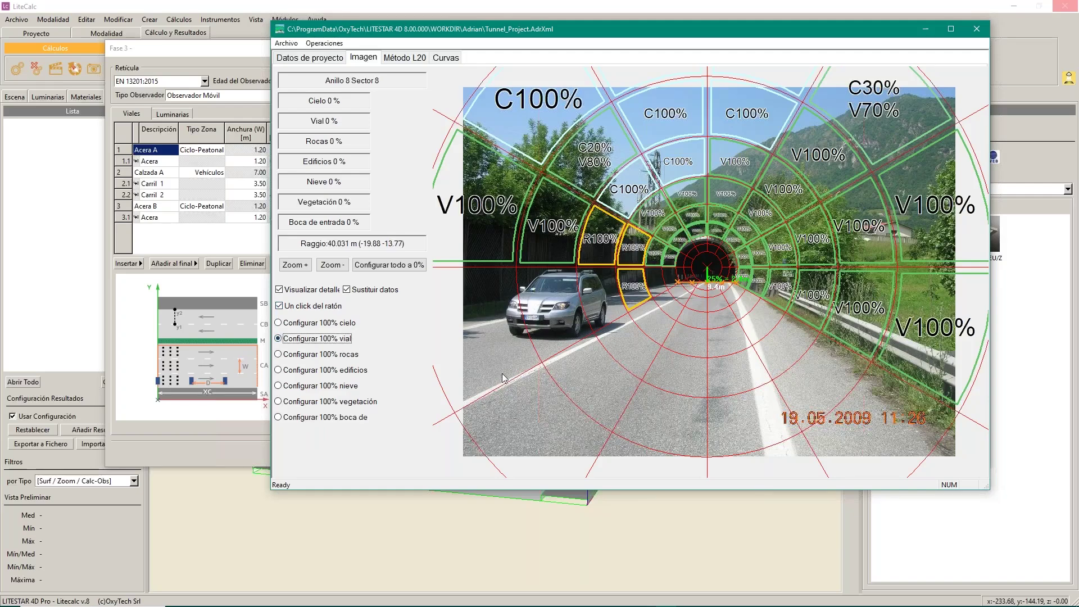
pyautogui.click(487, 346)
pyautogui.click(555, 330)
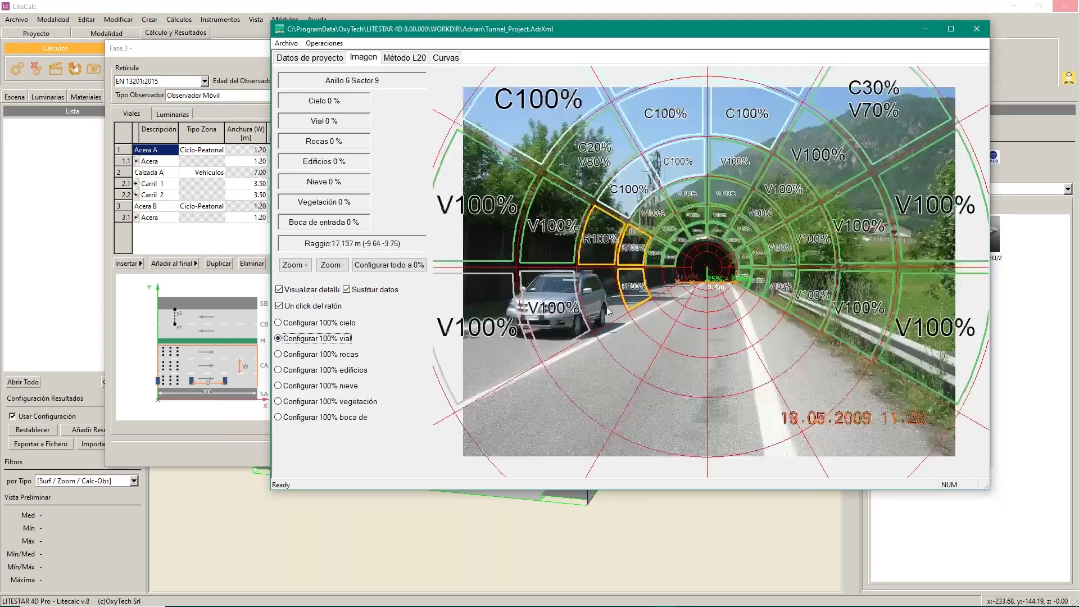
pyautogui.click(601, 304)
pyautogui.click(636, 286)
pyautogui.click(669, 306)
pyautogui.click(653, 319)
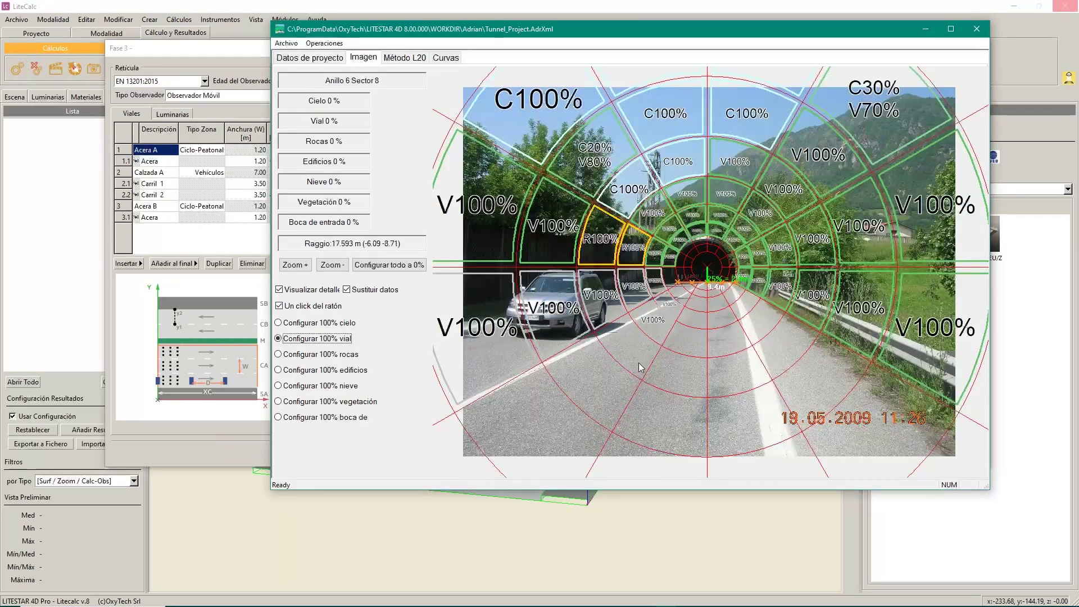
pyautogui.click(629, 343)
pyautogui.click(602, 405)
pyautogui.click(545, 436)
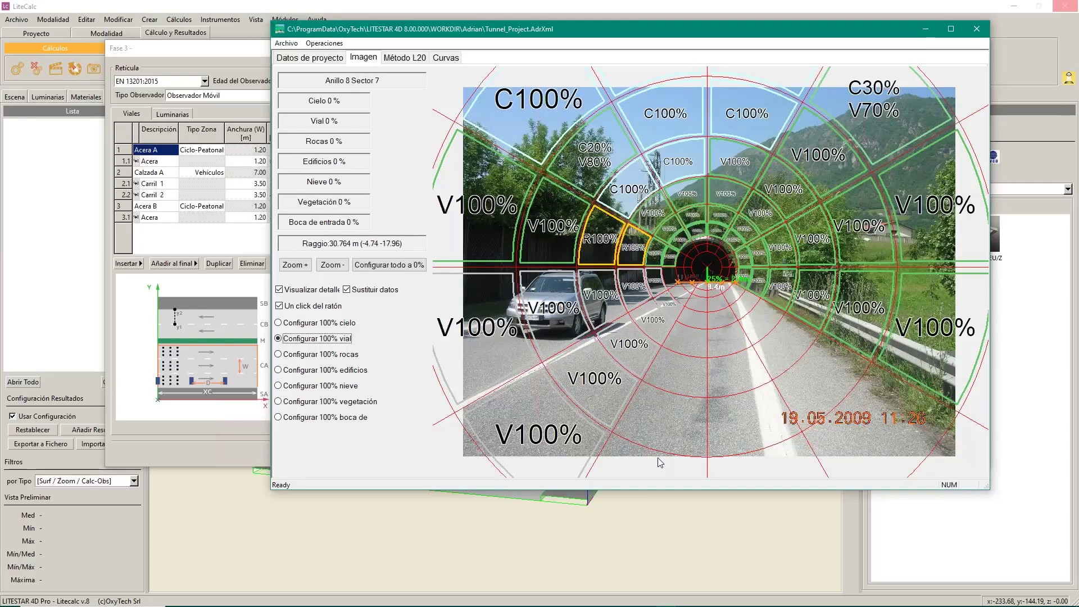
# Step: Assign 100% road (vial) to sector 5 in rings 6 to 8 and to sectors 6 and 7 in rings 6 and 7
pyautogui.click(877, 418)
pyautogui.click(814, 375)
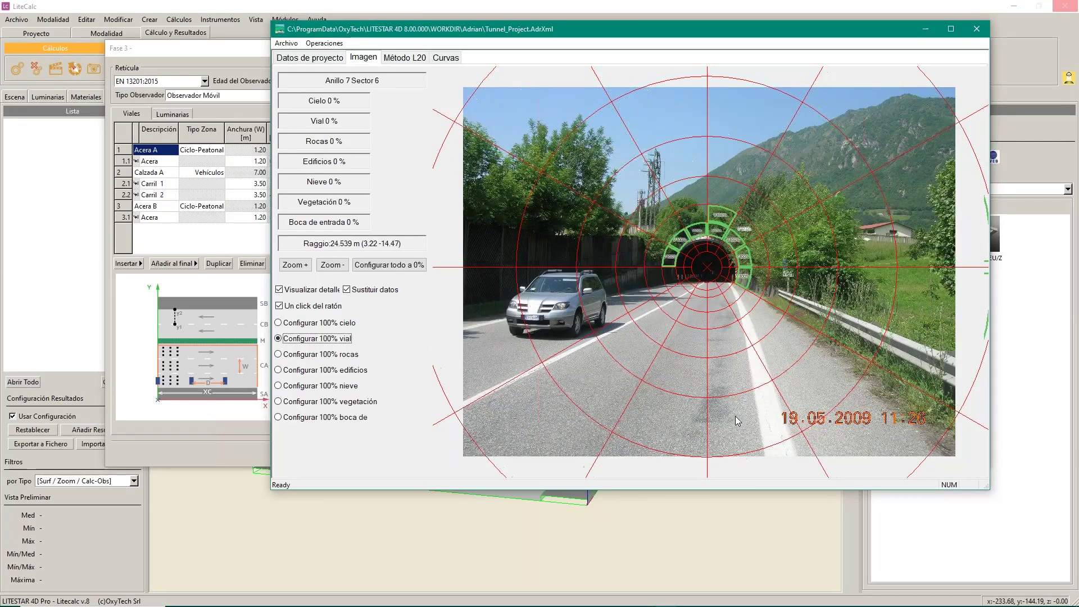
pyautogui.click(735, 416)
pyautogui.click(670, 406)
pyautogui.click(678, 373)
pyautogui.click(735, 371)
pyautogui.click(787, 340)
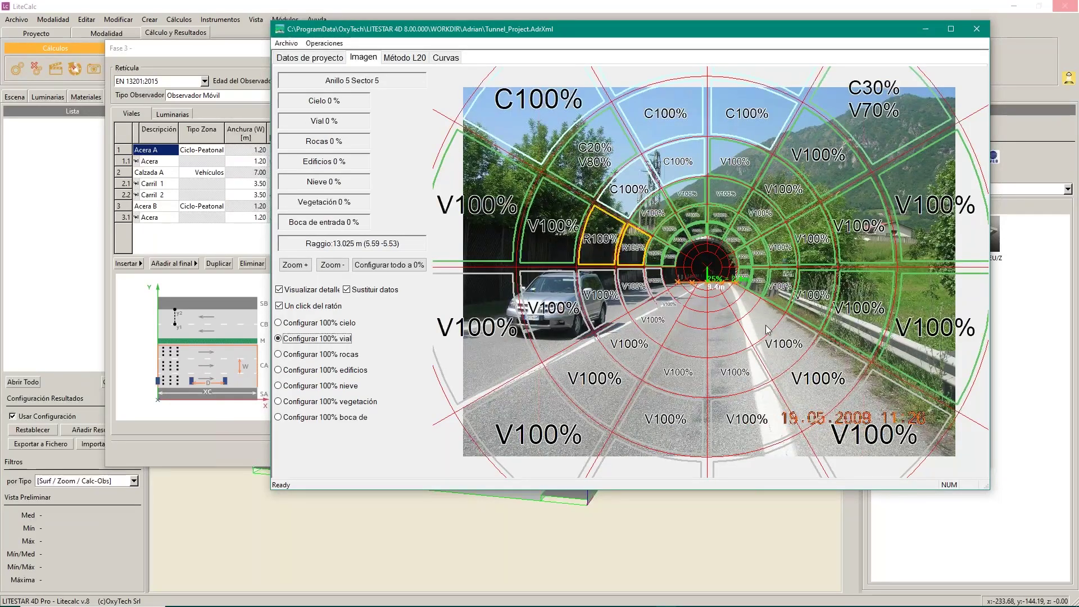
# Step: Assign 100% road (vial) to sectors 5 to 7 in rings 3 to 5 and to ring 3 sector 8, near the tunnel mouth
pyautogui.click(756, 326)
pyautogui.click(726, 336)
pyautogui.click(691, 337)
pyautogui.click(694, 319)
pyautogui.click(727, 316)
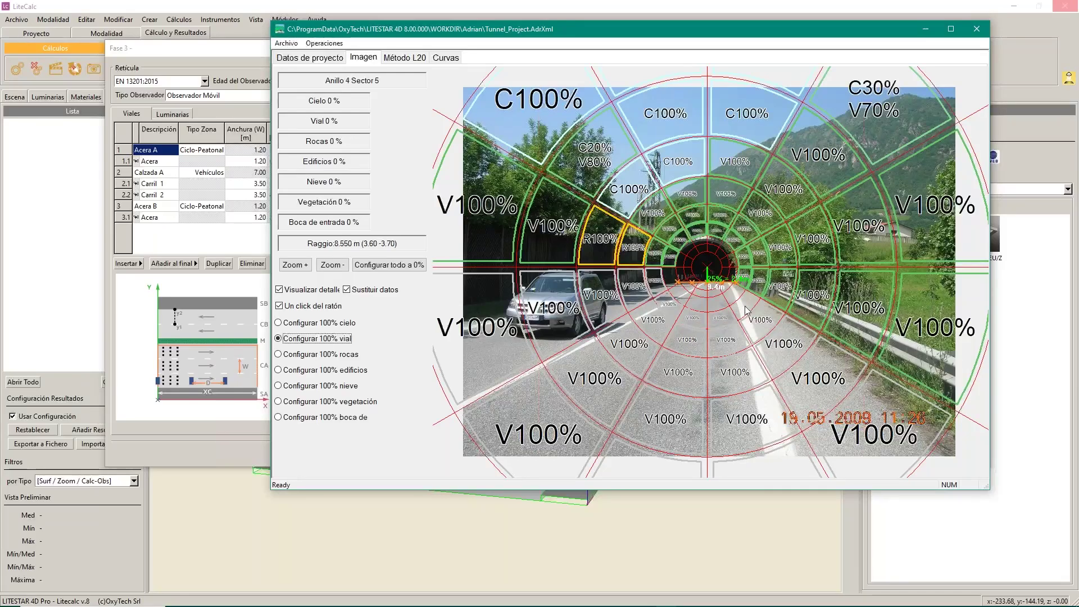
pyautogui.click(745, 306)
pyautogui.click(732, 295)
pyautogui.click(715, 305)
pyautogui.click(697, 305)
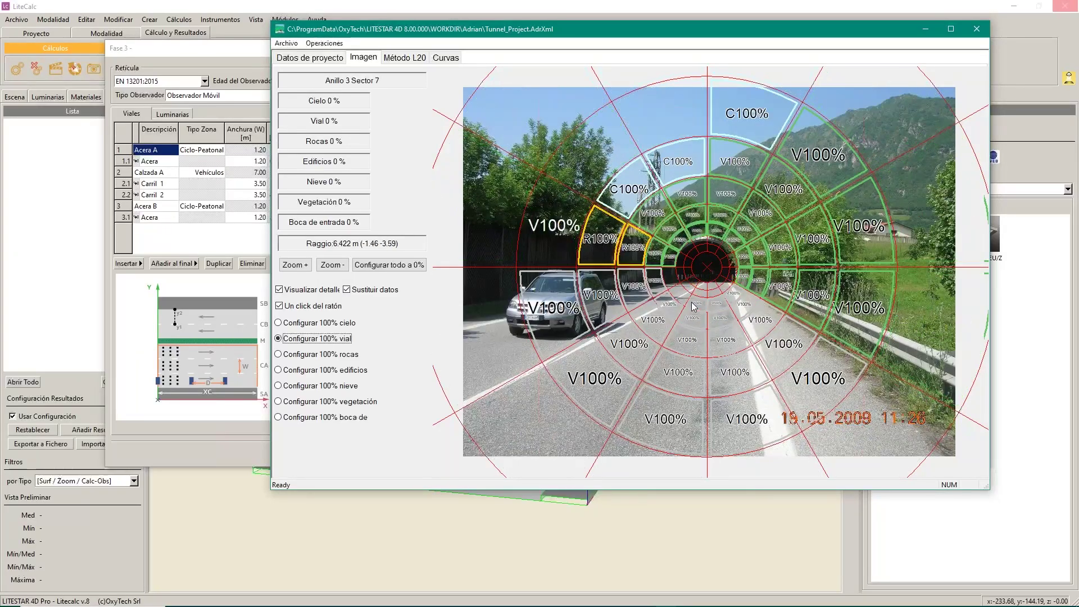
pyautogui.scroll(4, 682, 297)
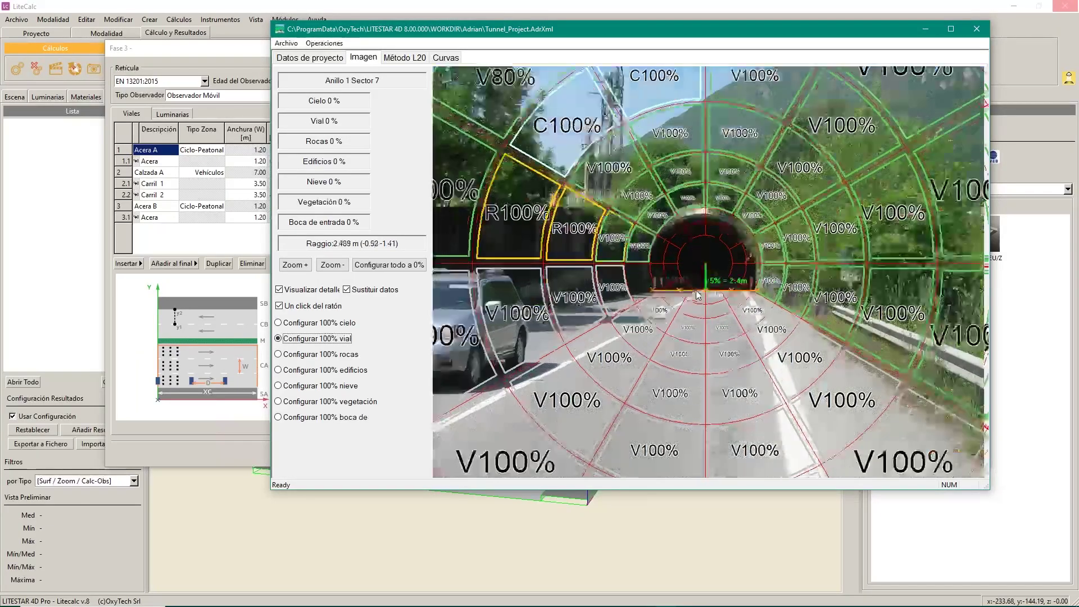
pyautogui.scroll(-2, 697, 294)
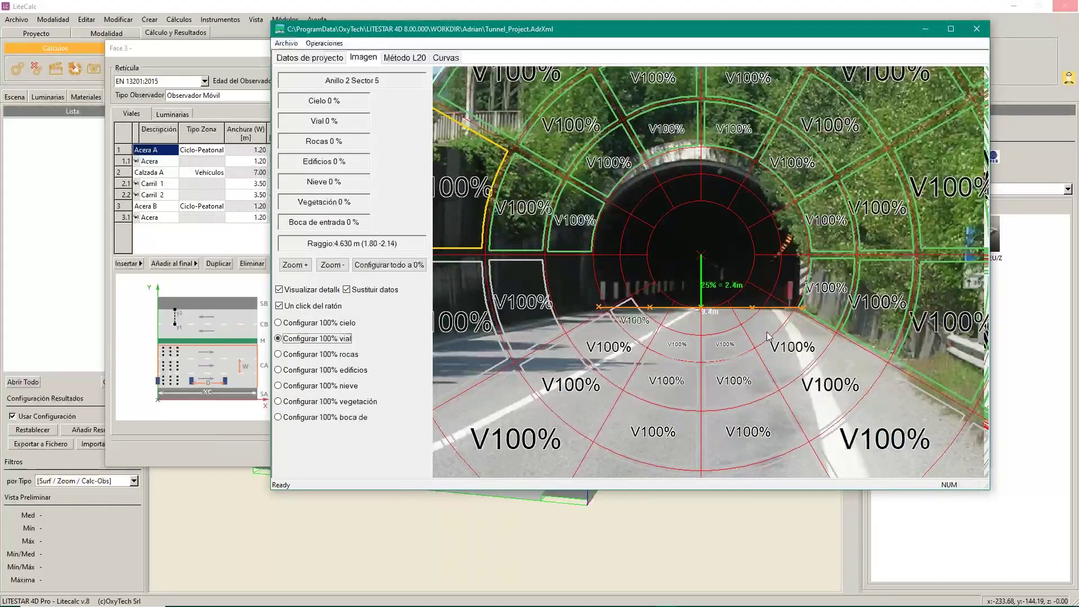
# Step: Assign 100% road (vial) to sectors 6 and 7 in ring 1, at the foot of the tunnel opening
pyautogui.click(719, 318)
pyautogui.click(681, 318)
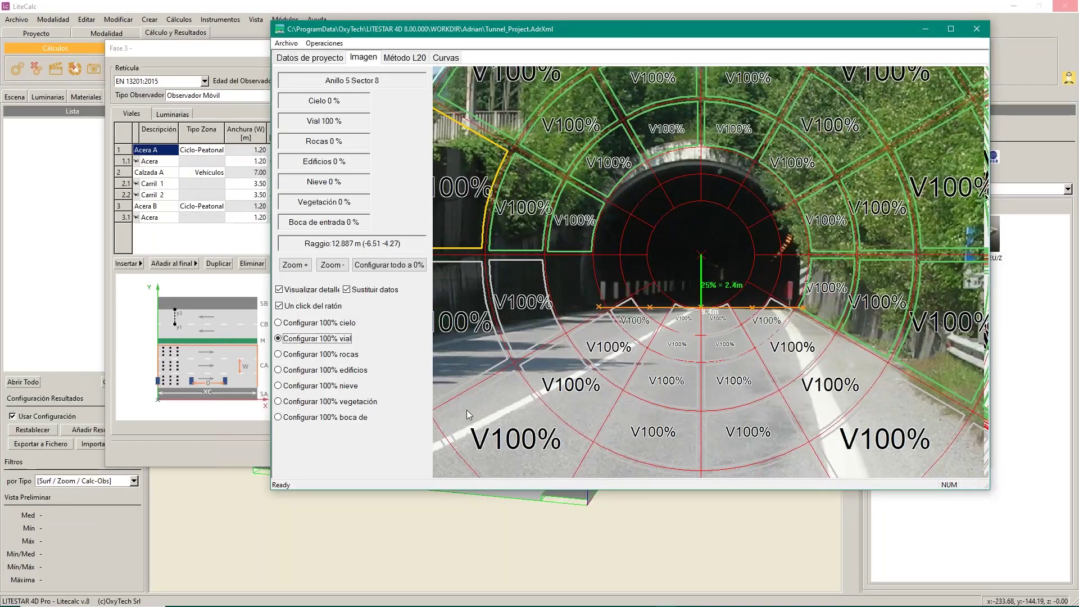
# Step: Assign 100% tunnel mouth (boca de entrada) to sectors 9 to 12 and 1 to 4 in ring 2
pyautogui.click(350, 418)
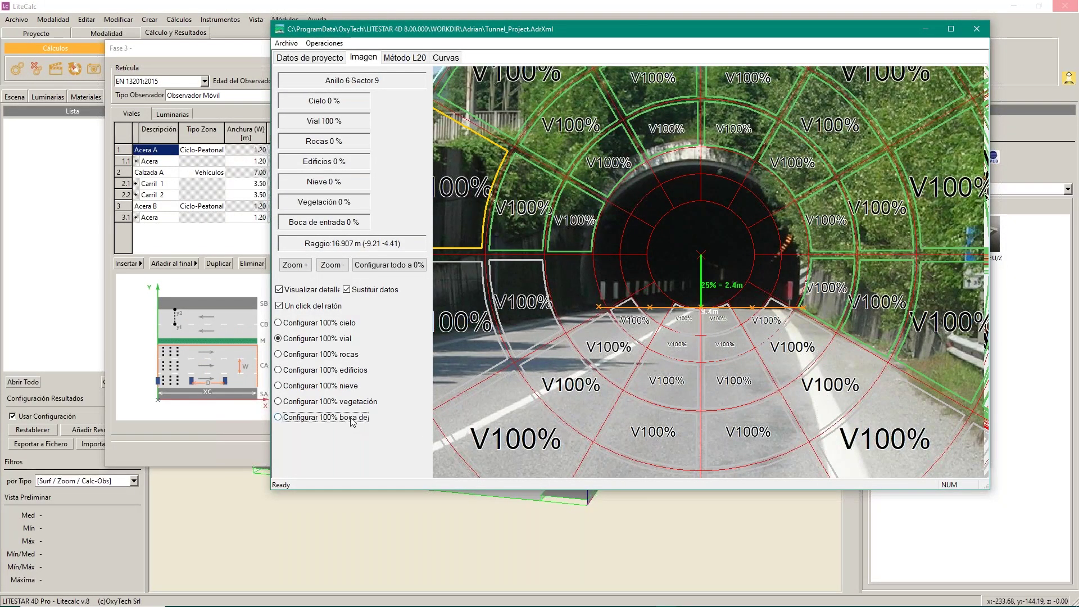
pyautogui.click(606, 281)
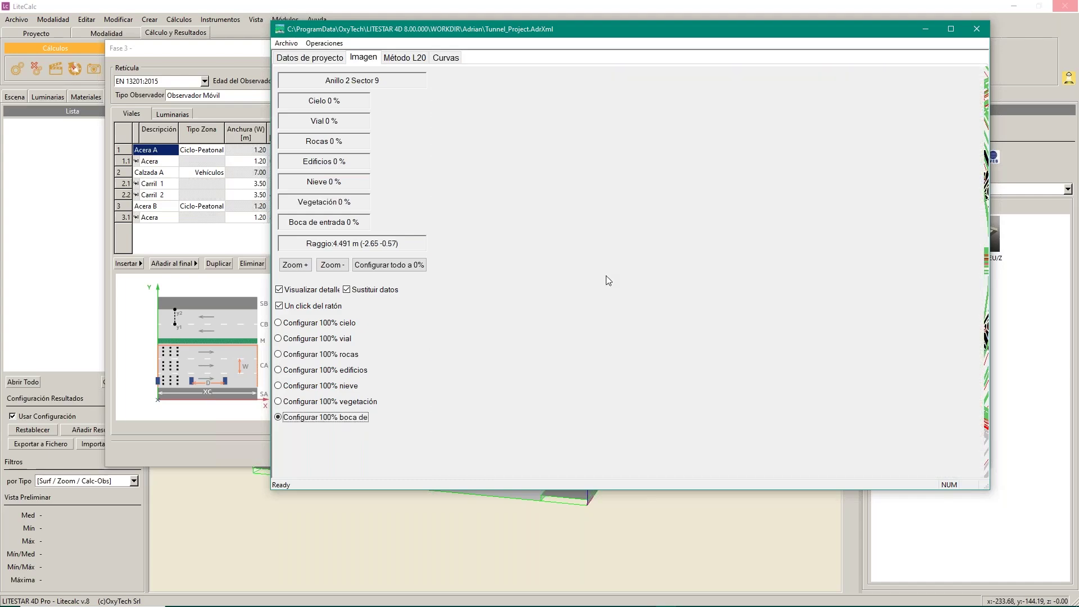
pyautogui.click(608, 232)
pyautogui.click(632, 191)
pyautogui.click(685, 164)
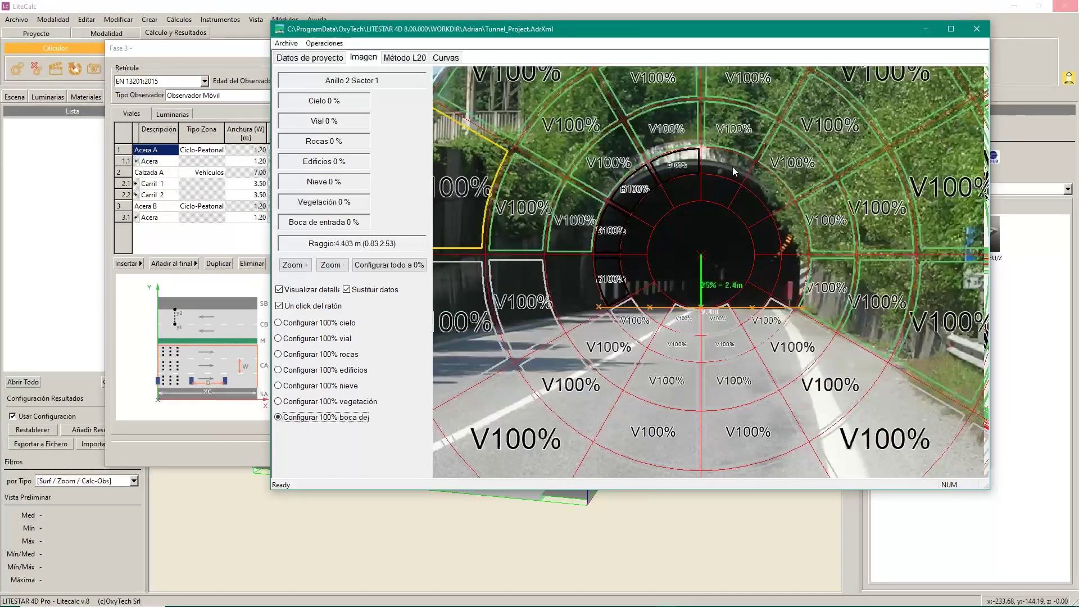
pyautogui.moveTo(732, 166)
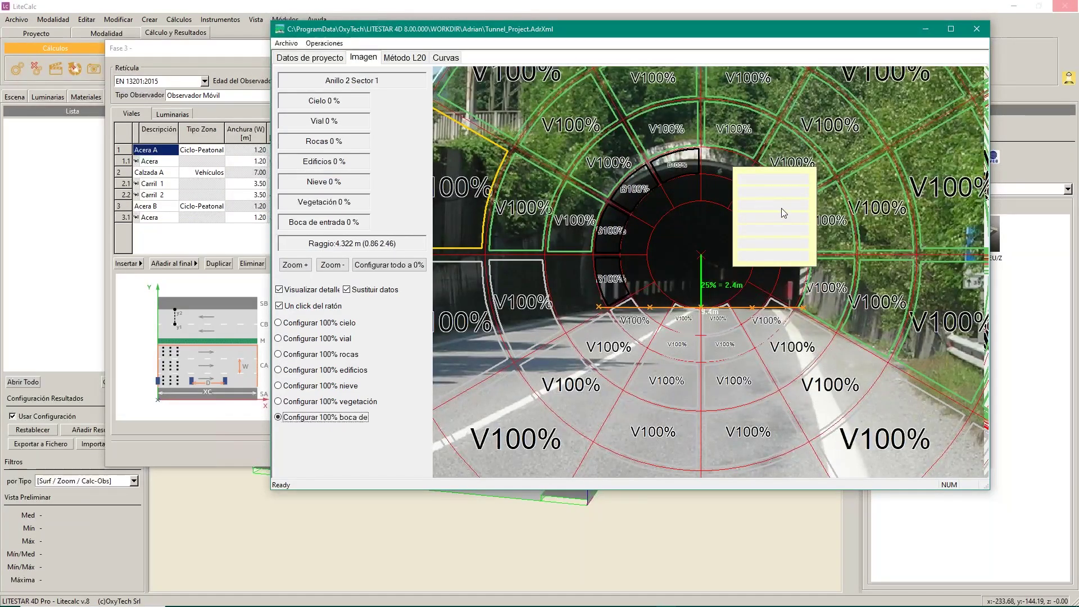
pyautogui.click(722, 167)
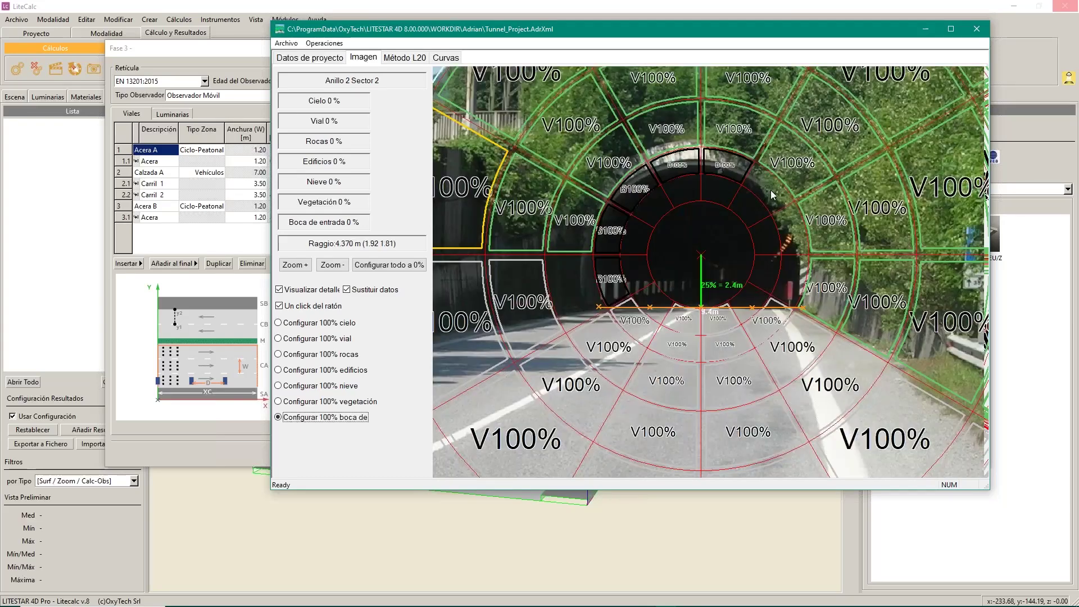
pyautogui.click(788, 241)
pyautogui.click(790, 279)
# Step: Assign 100% tunnel mouth (boca de entrada) to sectors 1 to 5 and 8 to 12 in ring 1
pyautogui.click(765, 272)
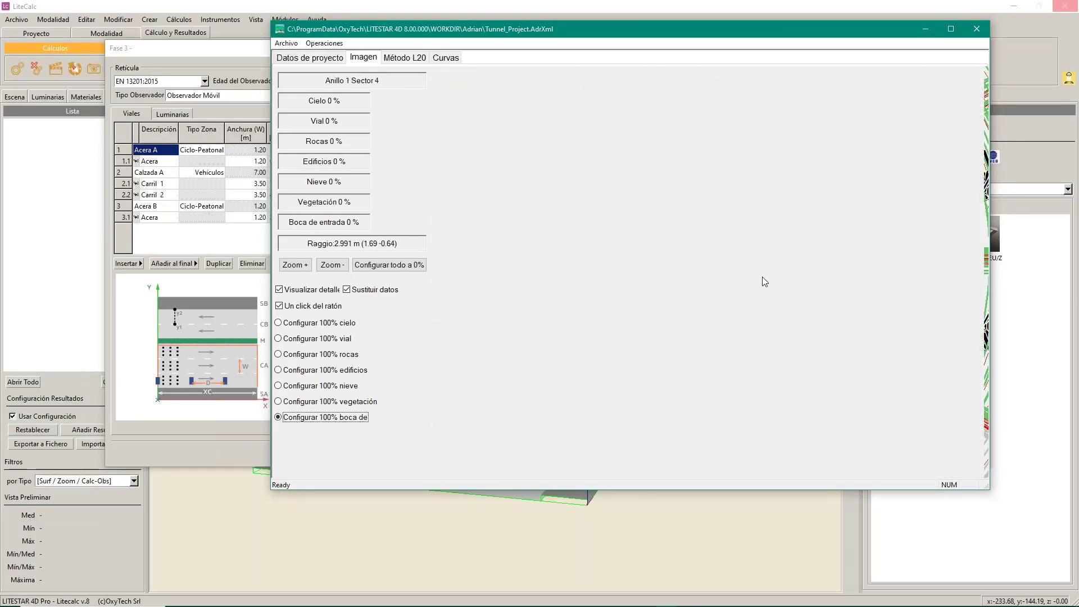
pyautogui.click(765, 238)
pyautogui.click(745, 212)
pyautogui.click(716, 185)
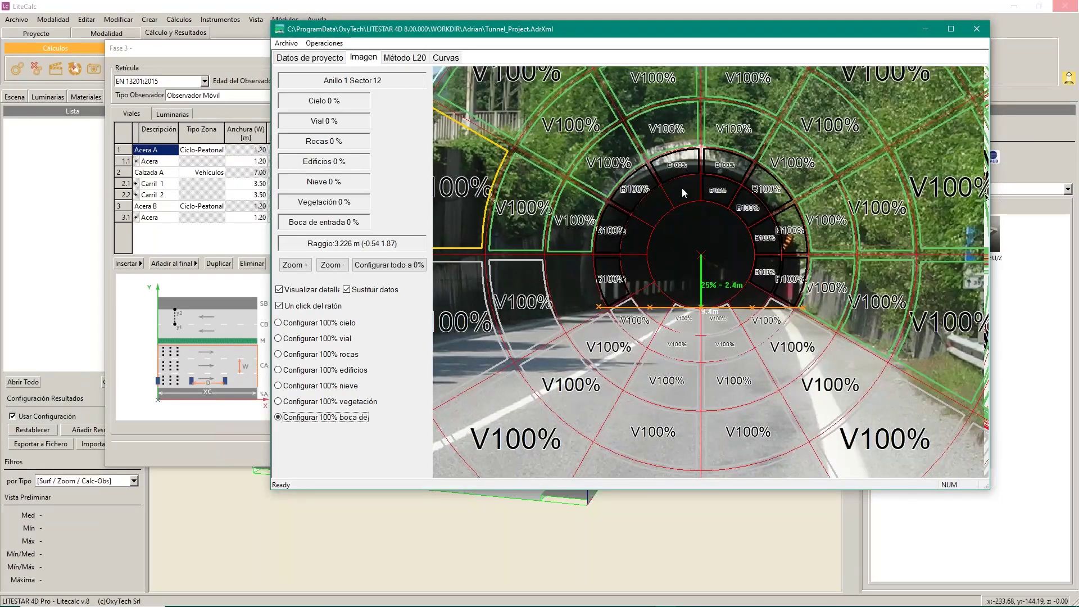
pyautogui.click(652, 208)
pyautogui.click(638, 239)
pyautogui.click(636, 272)
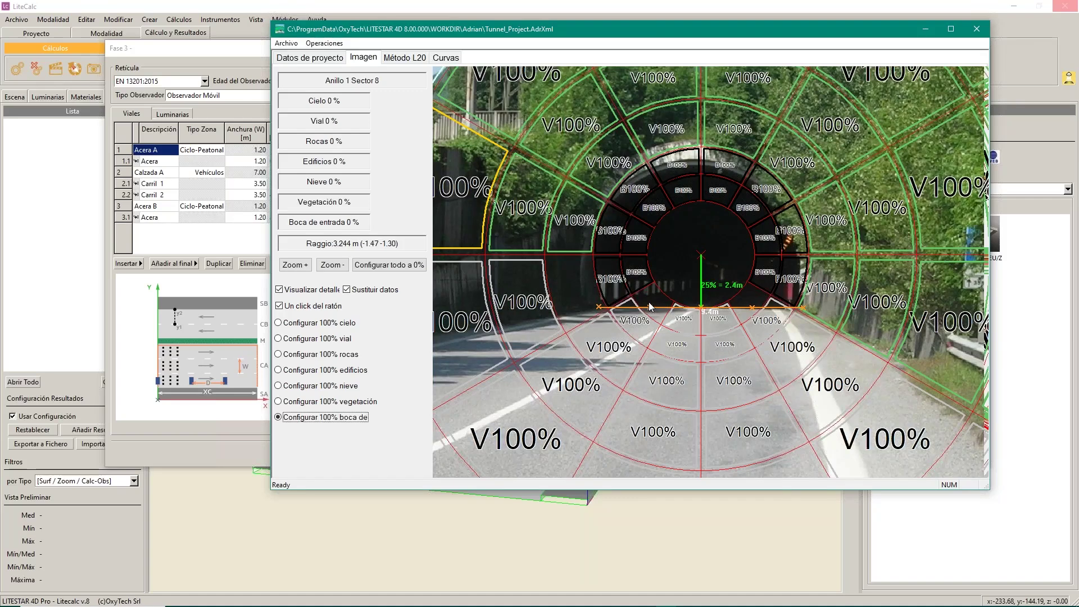
pyautogui.click(650, 304)
pyautogui.click(748, 303)
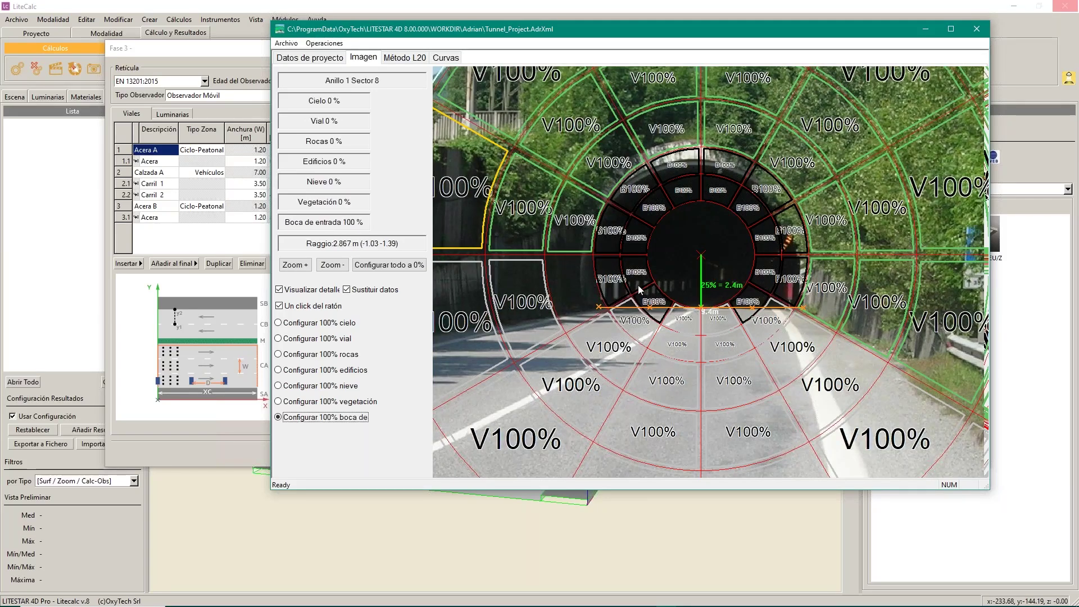
pyautogui.scroll(-1, 581, 298)
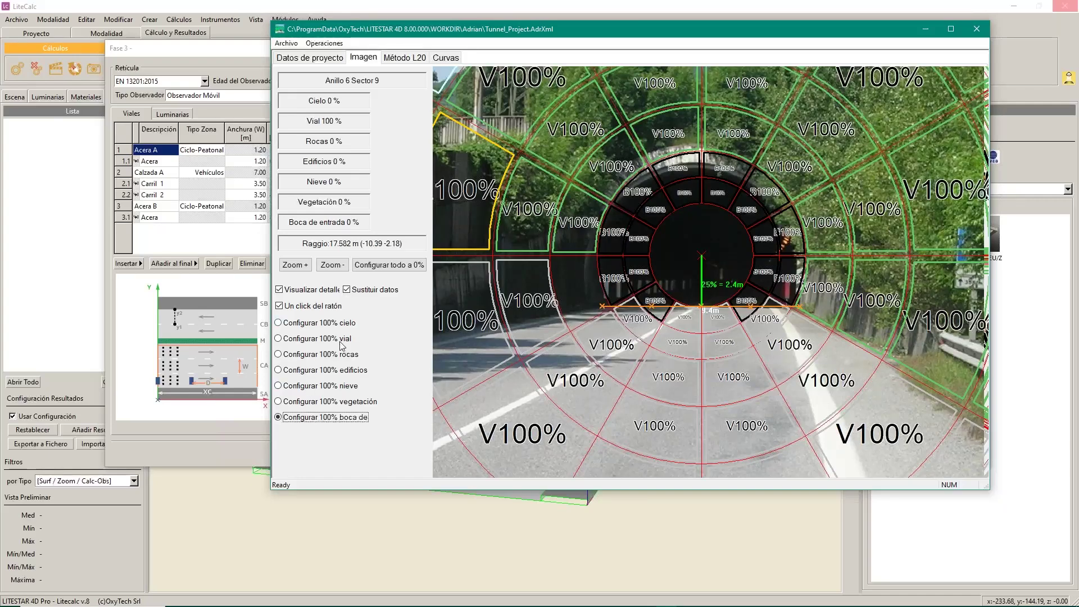
# Step: Assign 100% rocks (rocas) to sector 9 in ring 3, beside the tunnel mouth
pyautogui.click(340, 354)
pyautogui.click(569, 278)
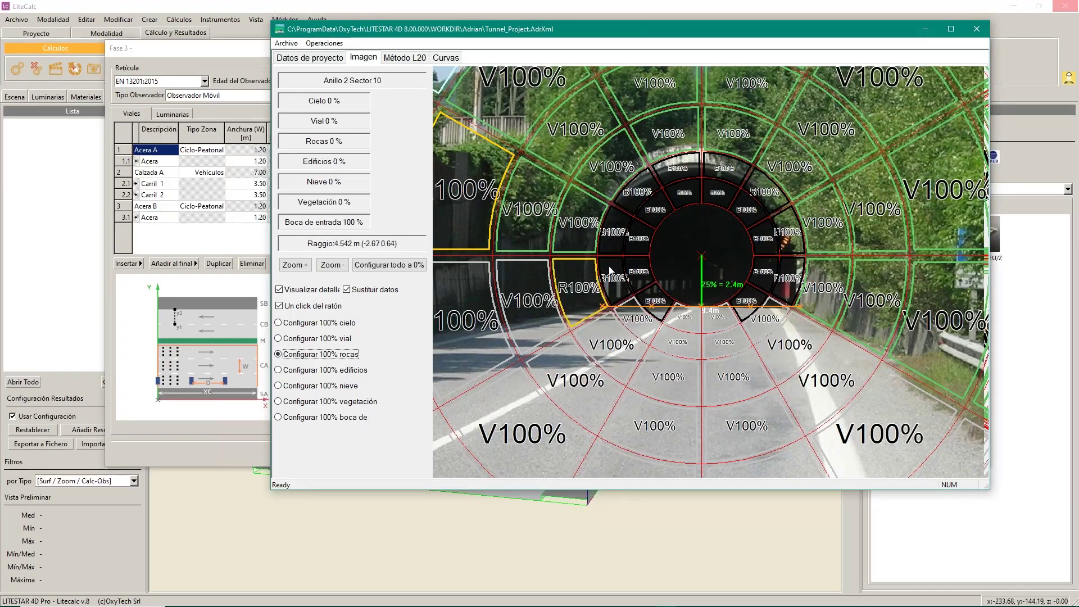
pyautogui.click(610, 271)
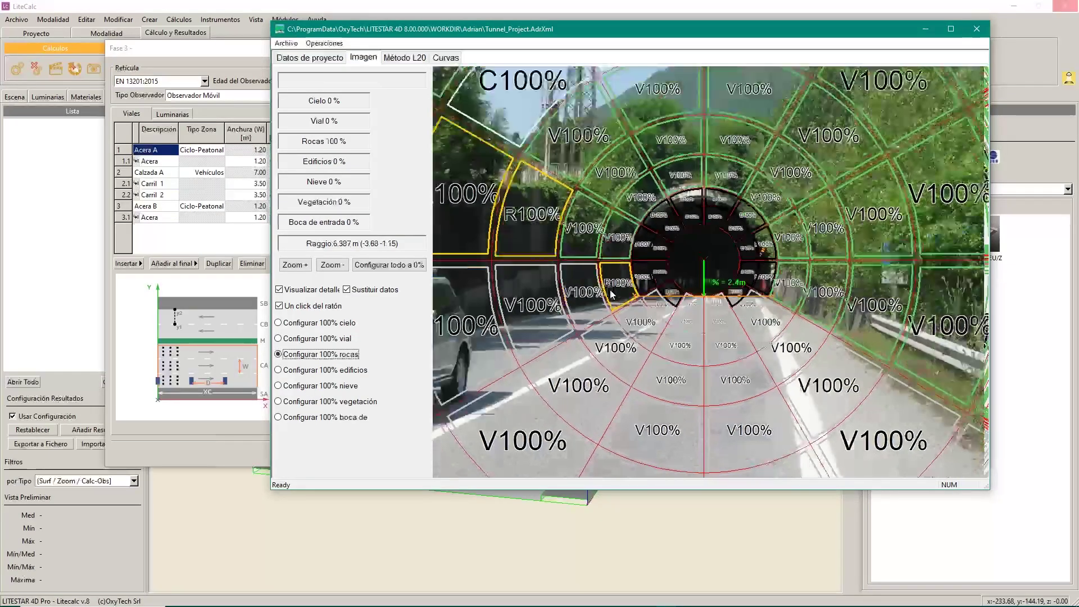
# Step: Assign 100% road (vial) to sectors 5 to 9 in the outermost ring 9, outside the photo
pyautogui.scroll(-3, 611, 293)
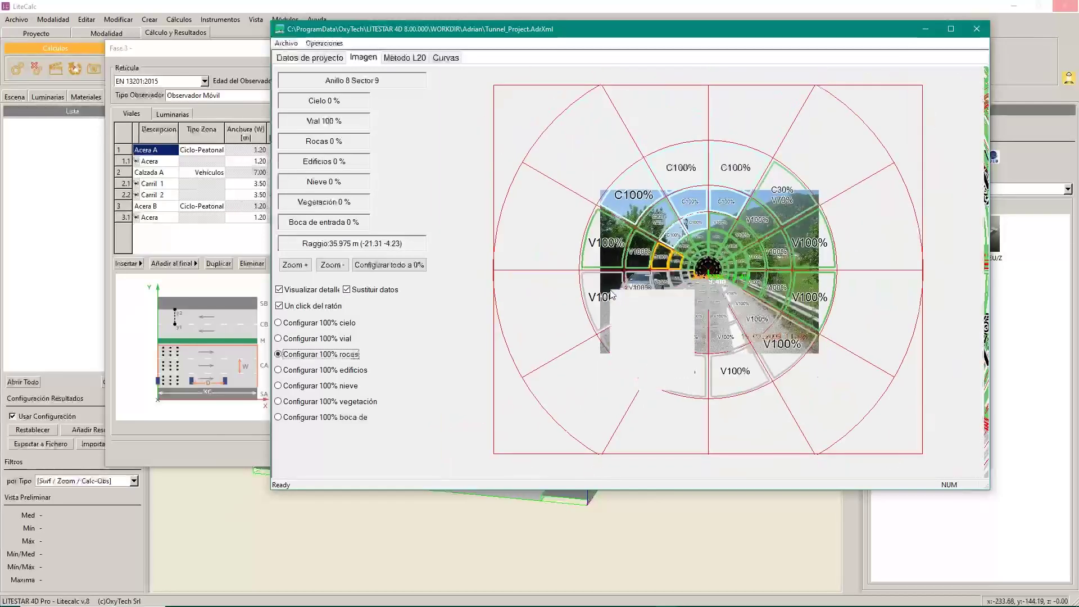
pyautogui.scroll(2, 611, 293)
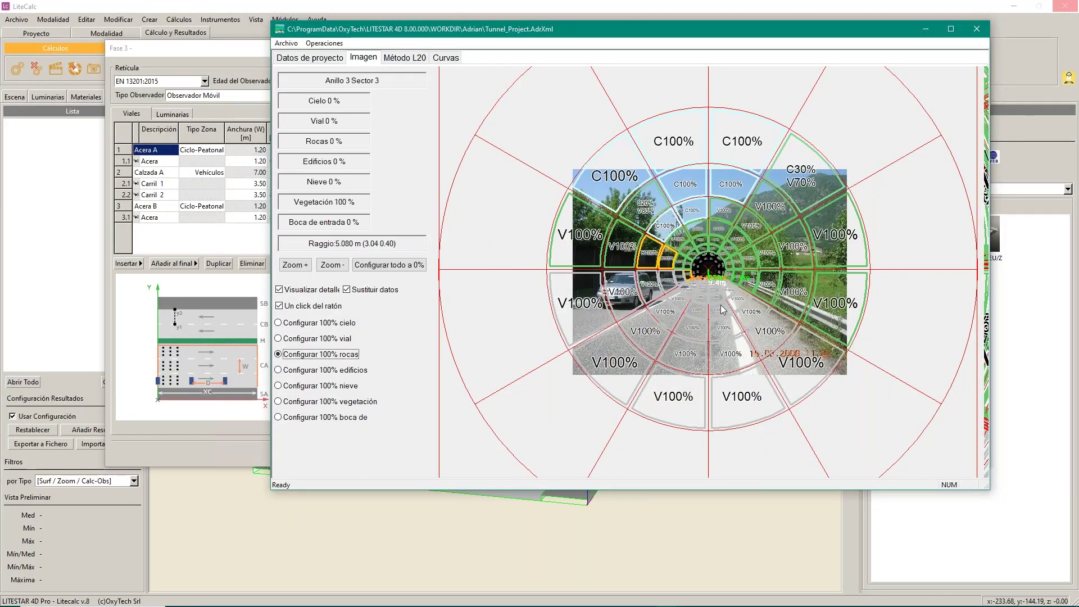
pyautogui.moveTo(722, 314)
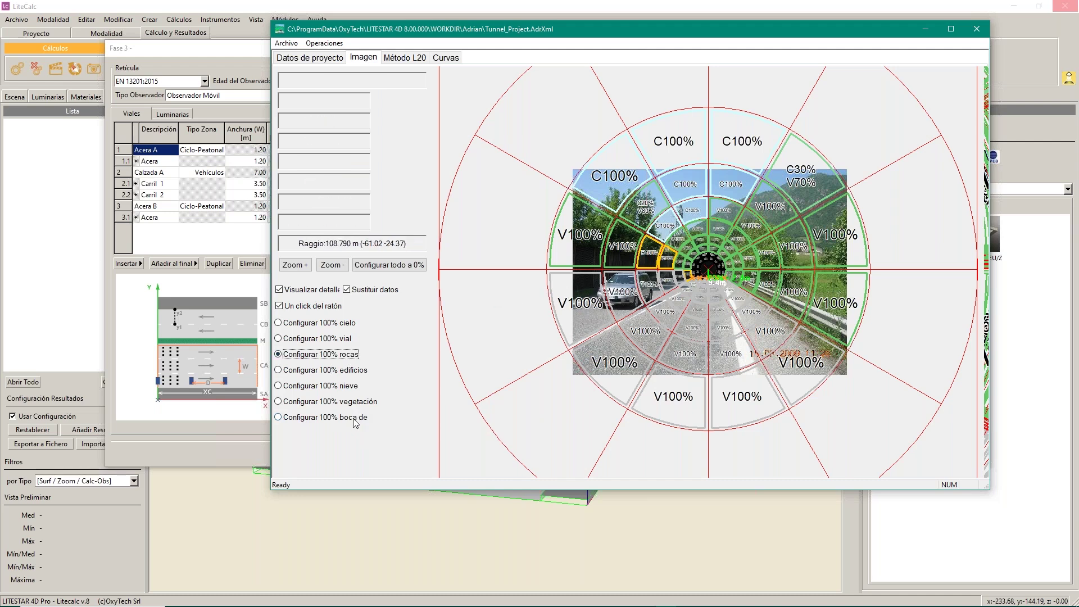
pyautogui.click(347, 337)
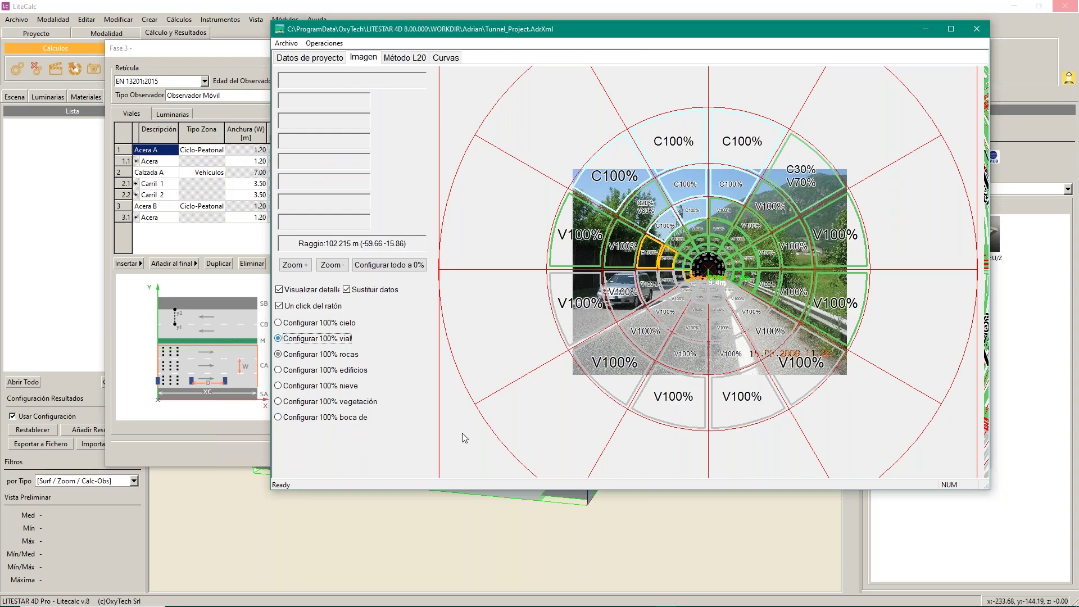
pyautogui.click(558, 435)
pyautogui.click(652, 444)
pyautogui.click(771, 444)
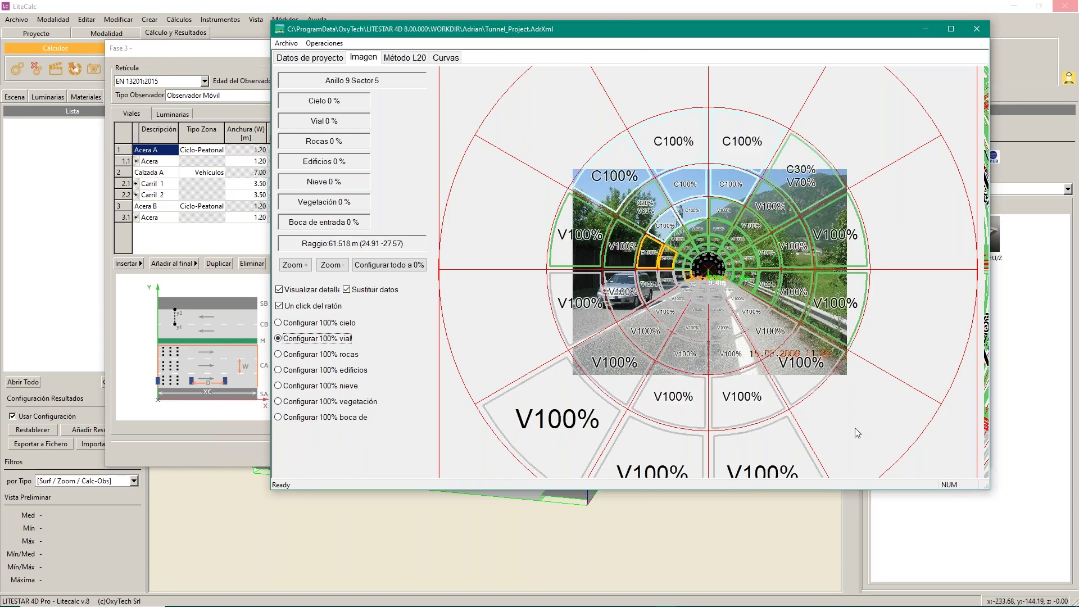
pyautogui.click(868, 420)
pyautogui.click(458, 324)
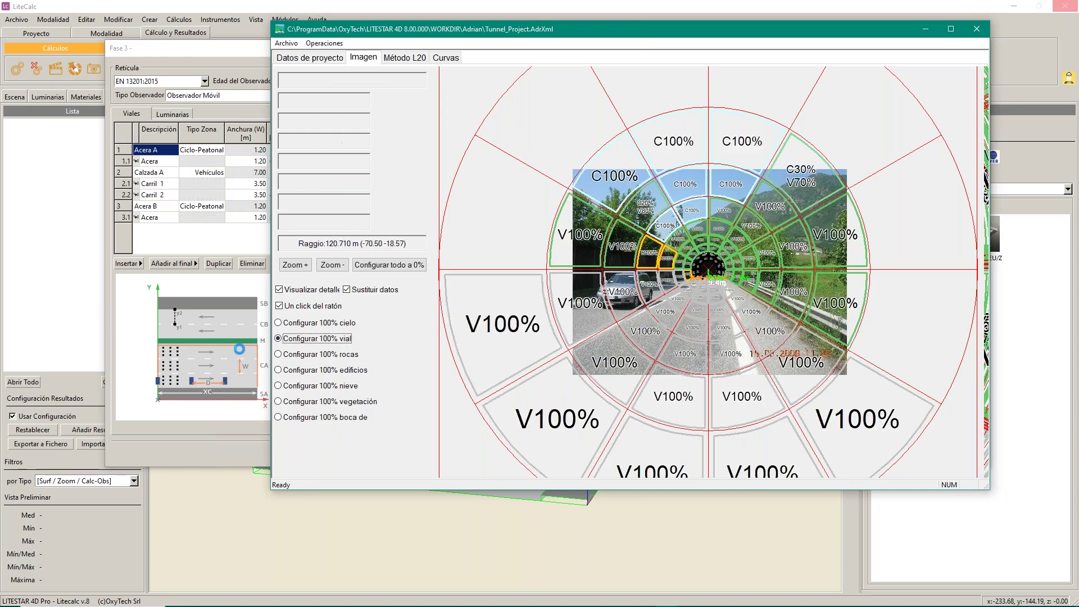
# Step: In ring 9, assign 100% vegetation (vegetación) to sector 10 and 100% sky (cielo) to sectors 11, 12, 1 and 2
pyautogui.click(337, 401)
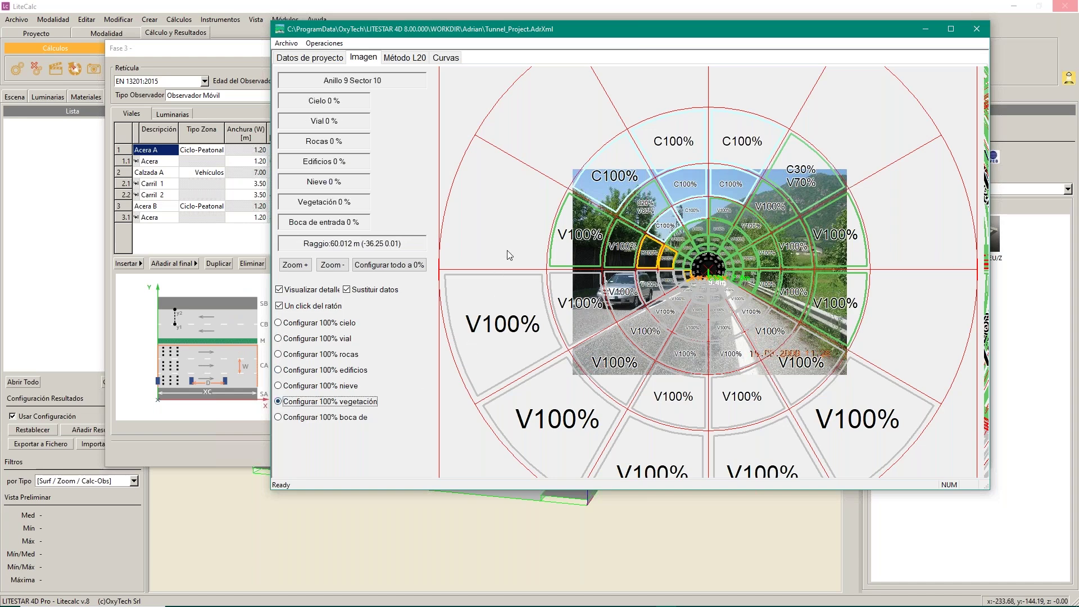
pyautogui.click(509, 220)
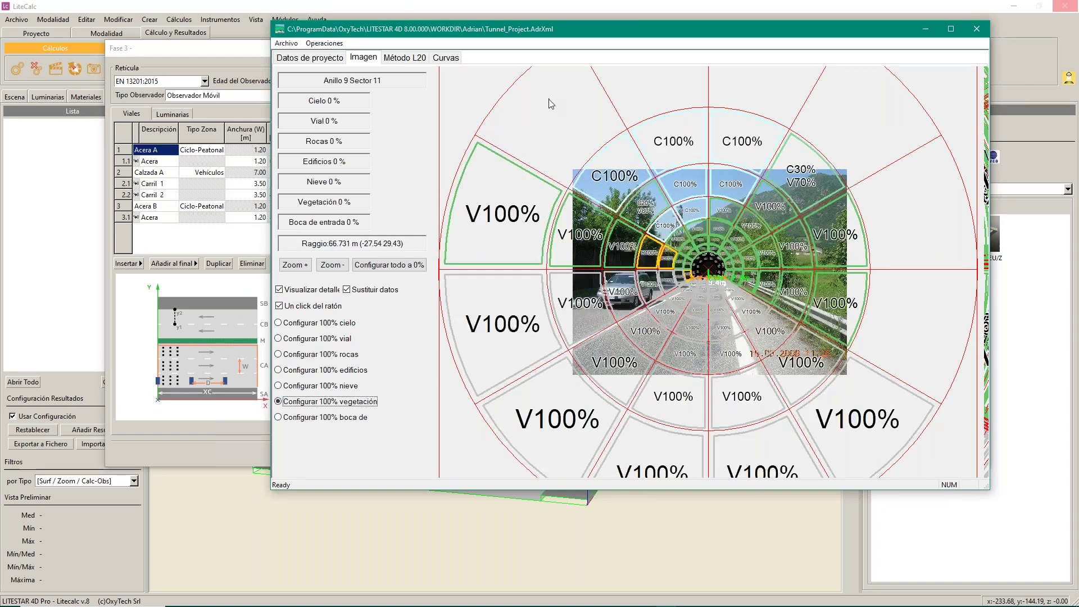
pyautogui.click(348, 325)
pyautogui.click(585, 113)
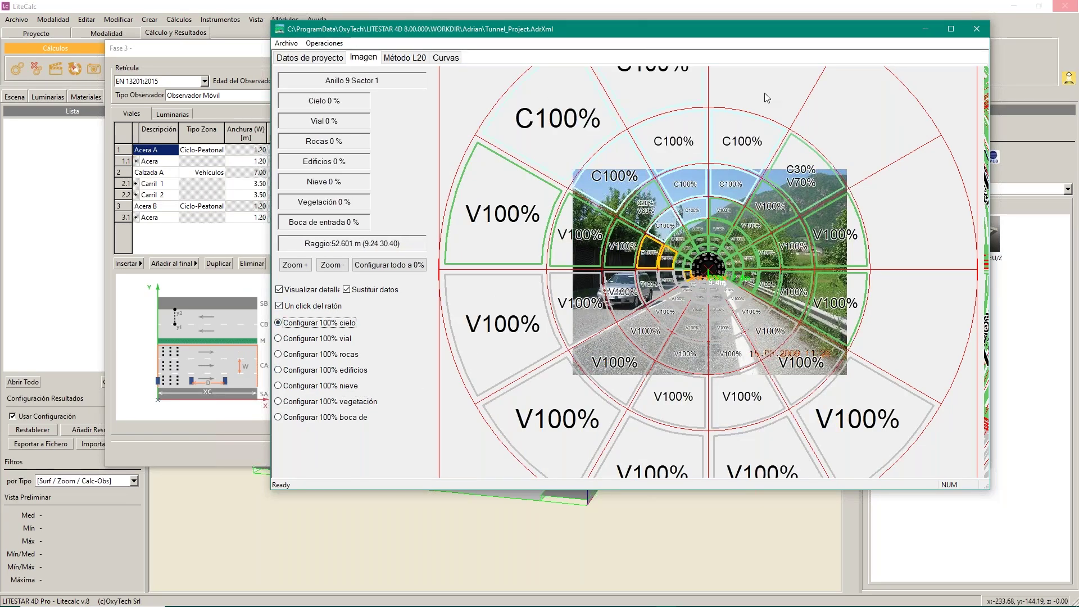
pyautogui.click(882, 123)
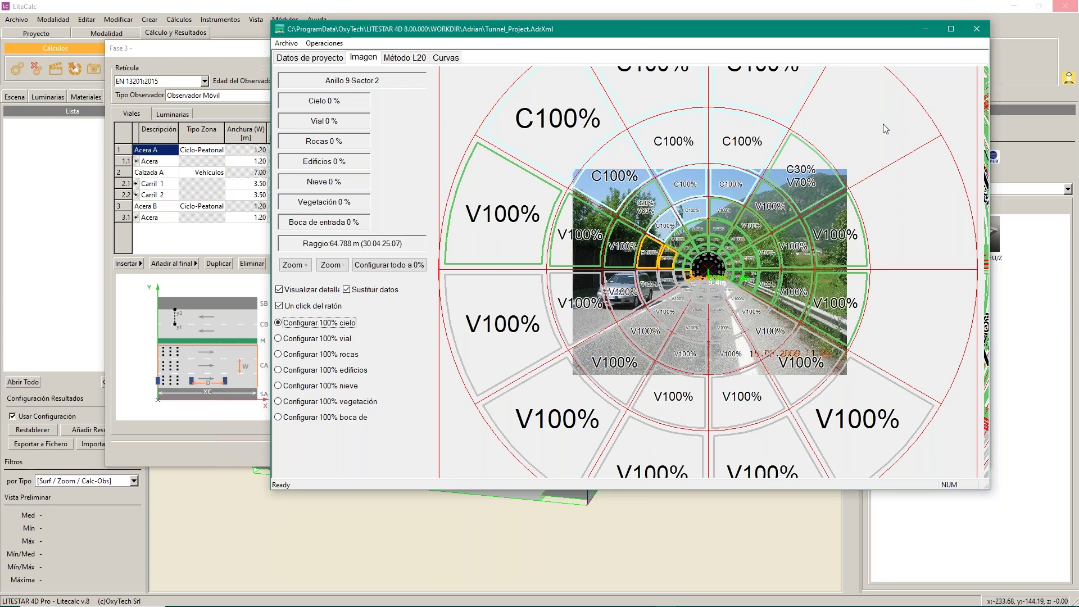
# Step: Assign 100% vegetation (vegetación) to sectors 3 and 4 in ring 9
pyautogui.click(373, 402)
pyautogui.click(899, 244)
pyautogui.click(915, 358)
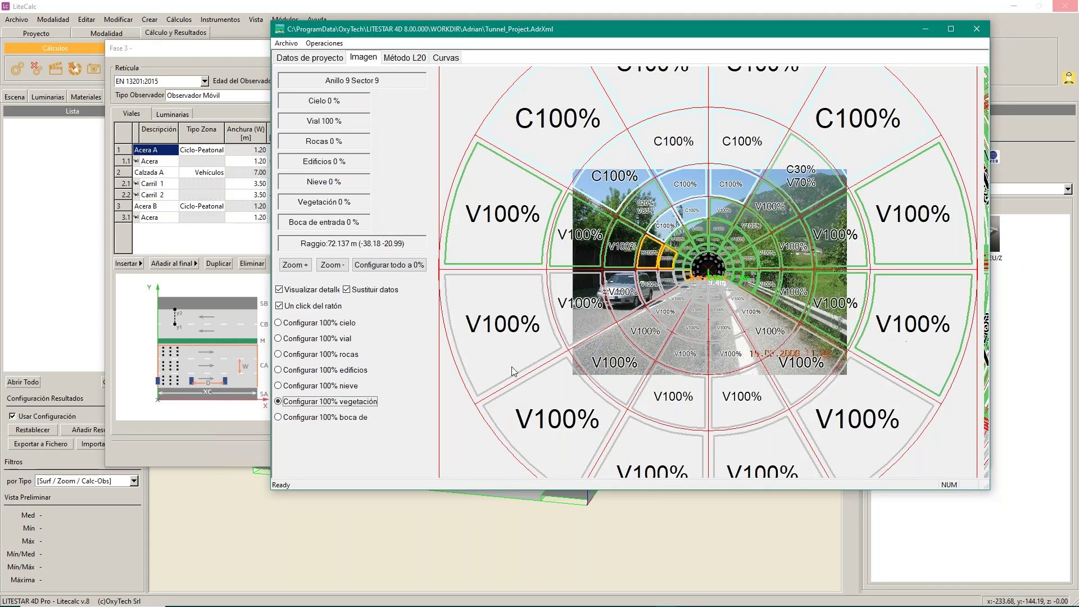
# Step: Review the resulting CIE88 2004 luminance curve and compare it with the sector classification on the entrance photo
pyautogui.scroll(-2, 632, 329)
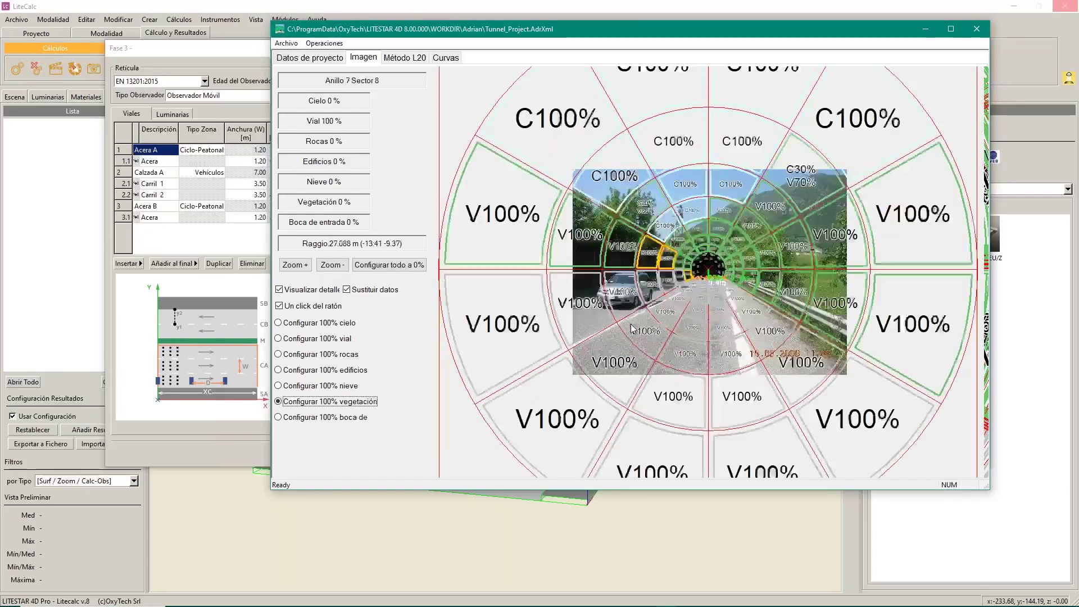
pyautogui.click(448, 59)
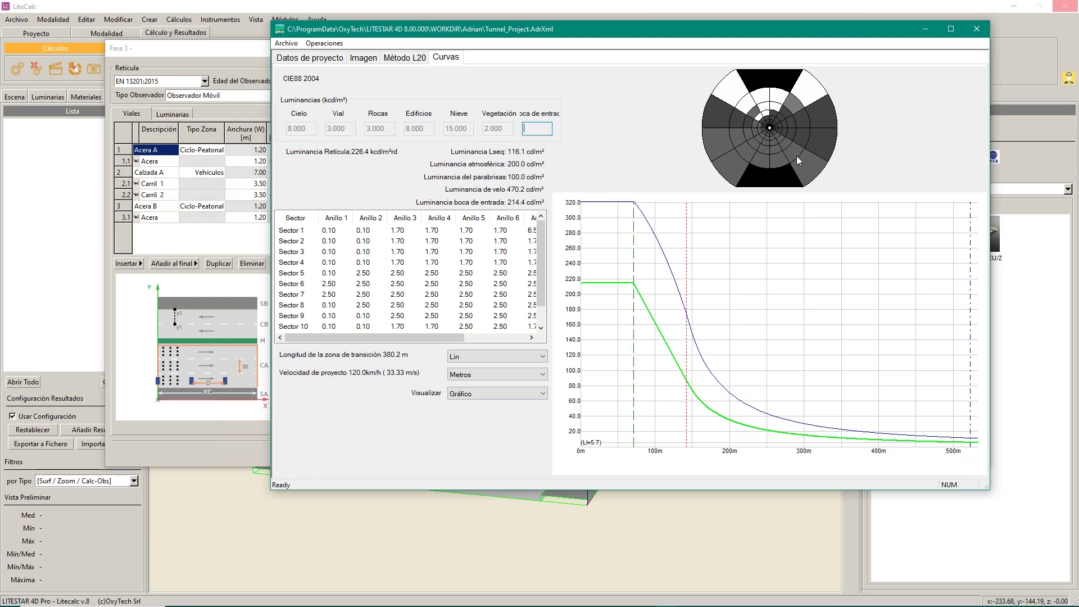
pyautogui.click(363, 58)
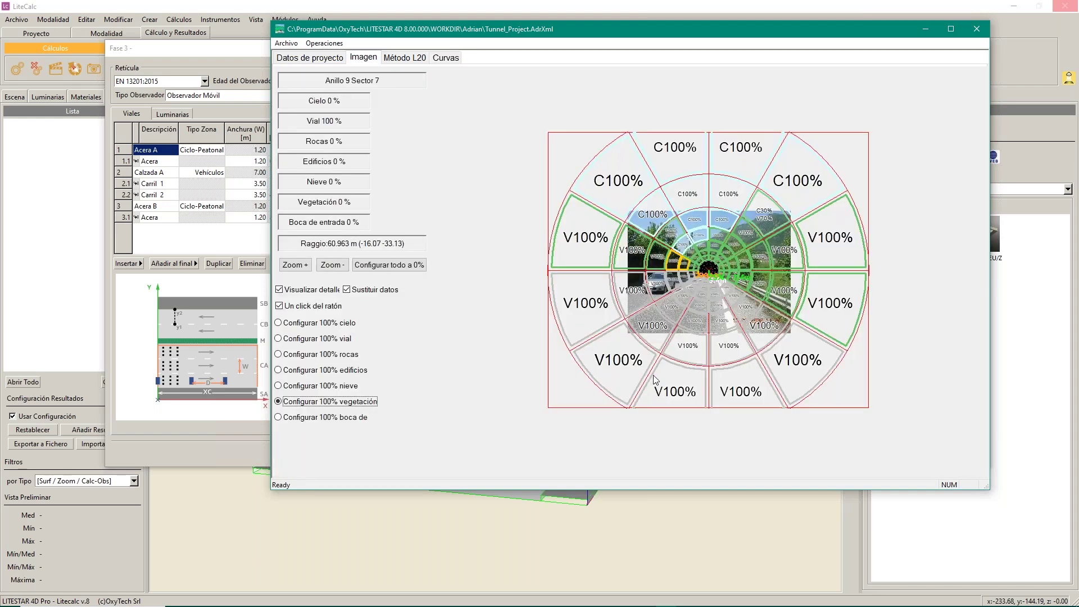
pyautogui.scroll(3, 687, 268)
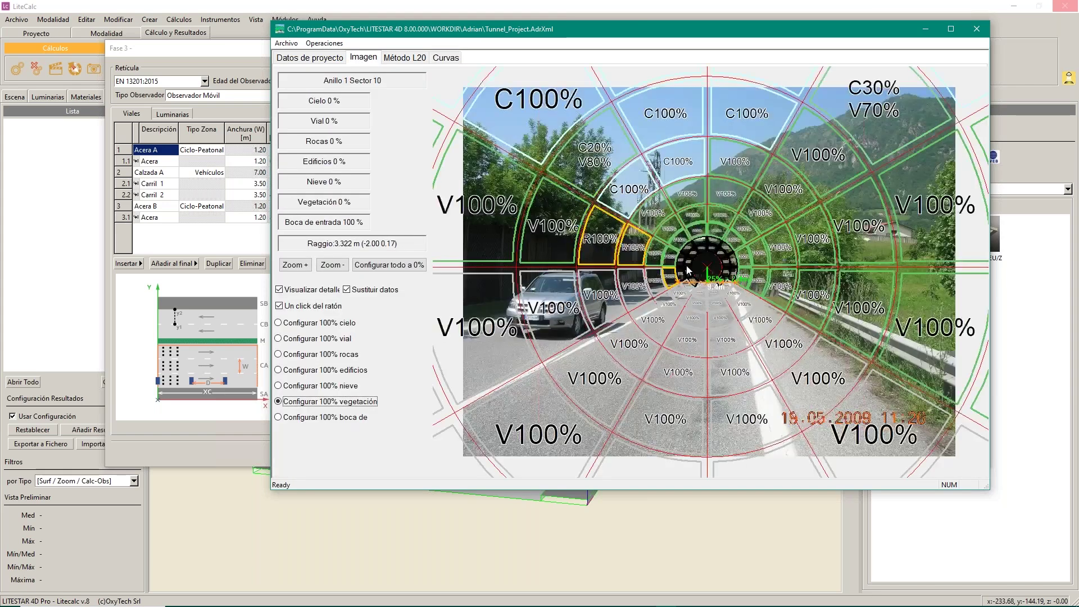
pyautogui.scroll(-5, 688, 270)
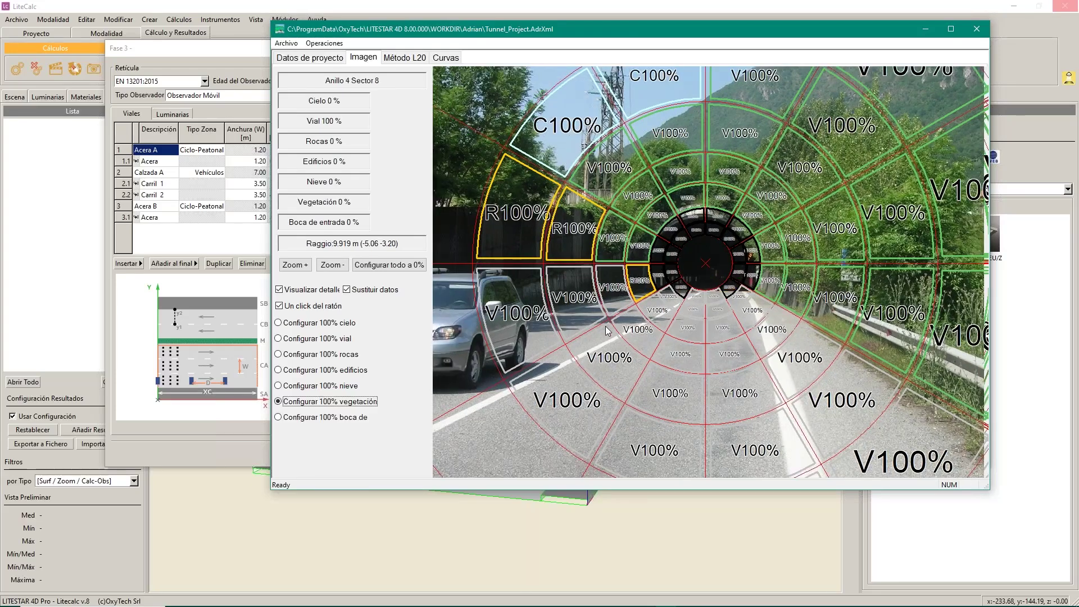
pyautogui.click(445, 57)
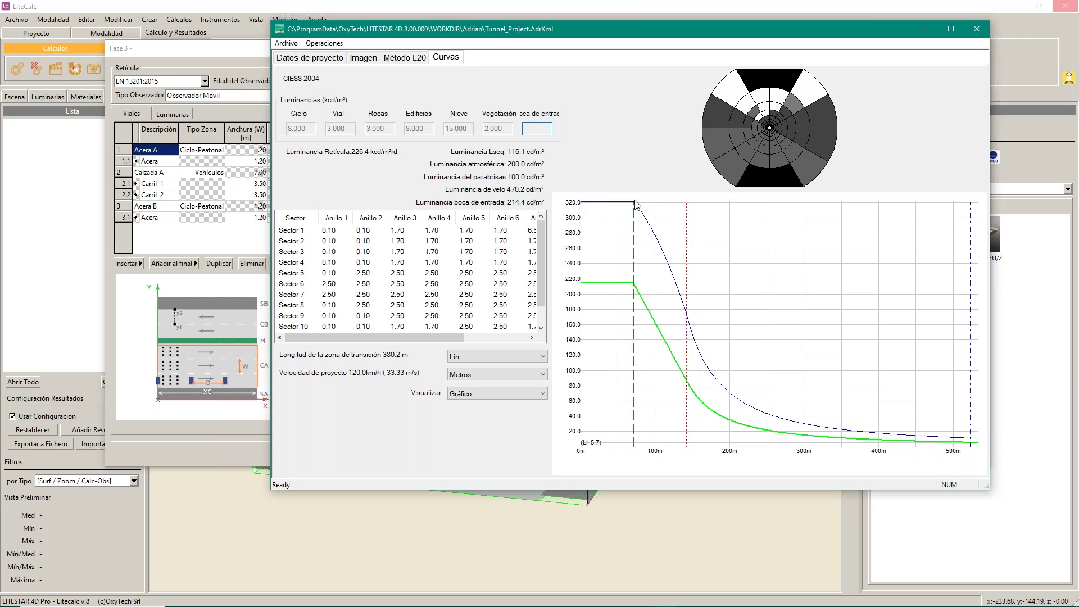
# Step: Save the tunnel luminance project and exit the luminance curve module
pyautogui.click(287, 43)
pyautogui.click(314, 68)
pyautogui.click(286, 43)
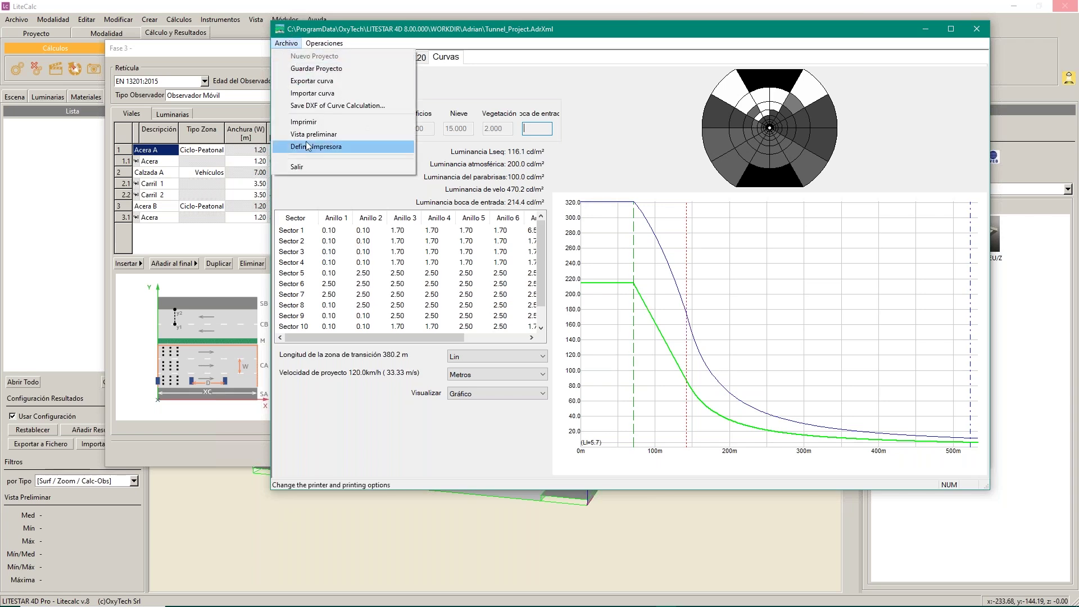
pyautogui.click(302, 167)
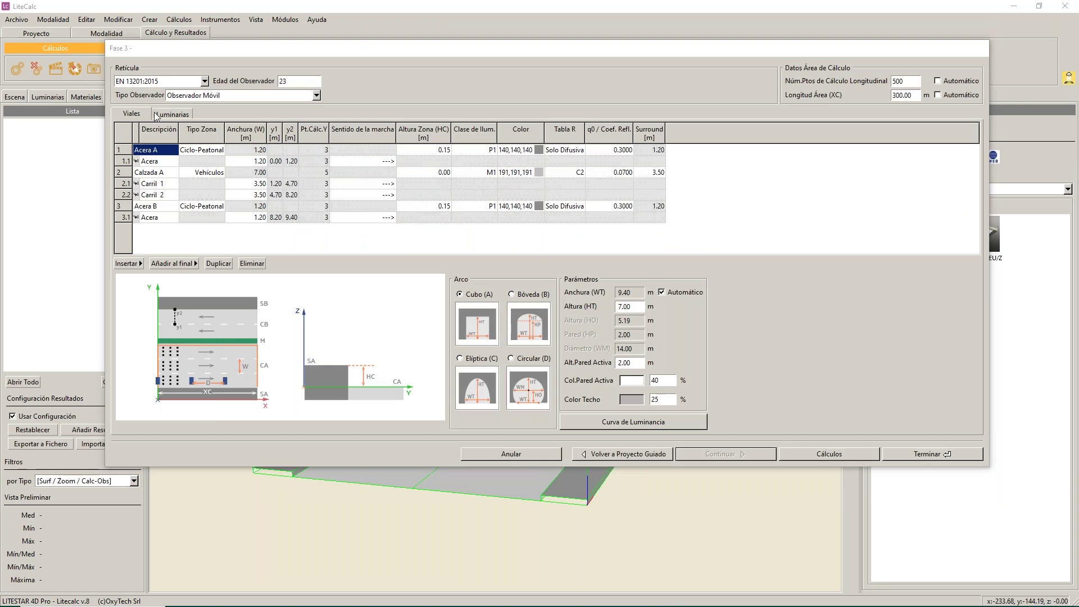
# Step: Duplicate the luminaire row Fila A in the tunnel's luminaire table
pyautogui.click(175, 115)
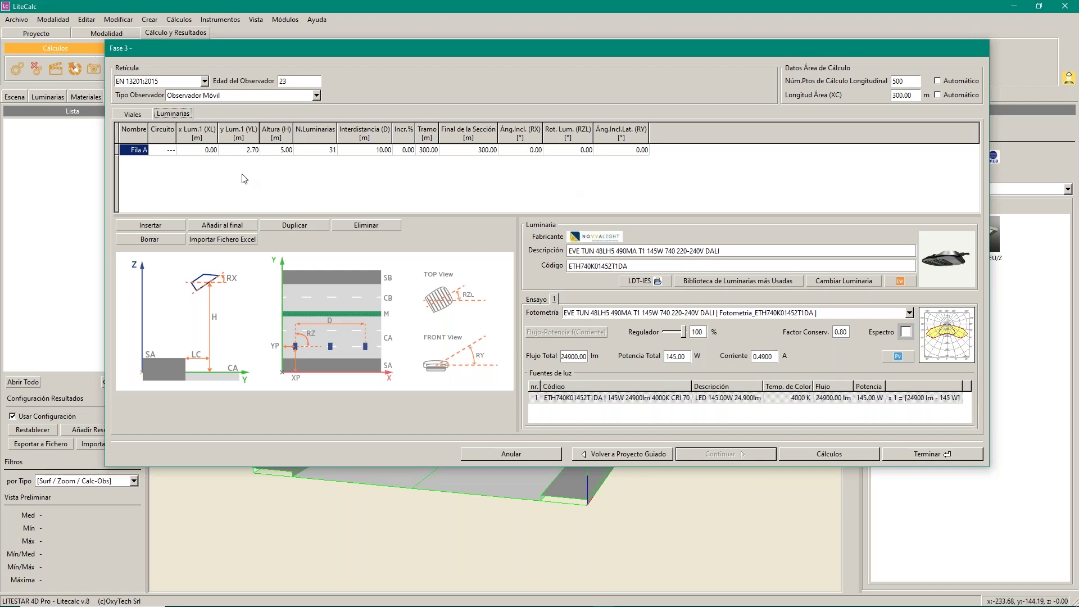
pyautogui.click(118, 150)
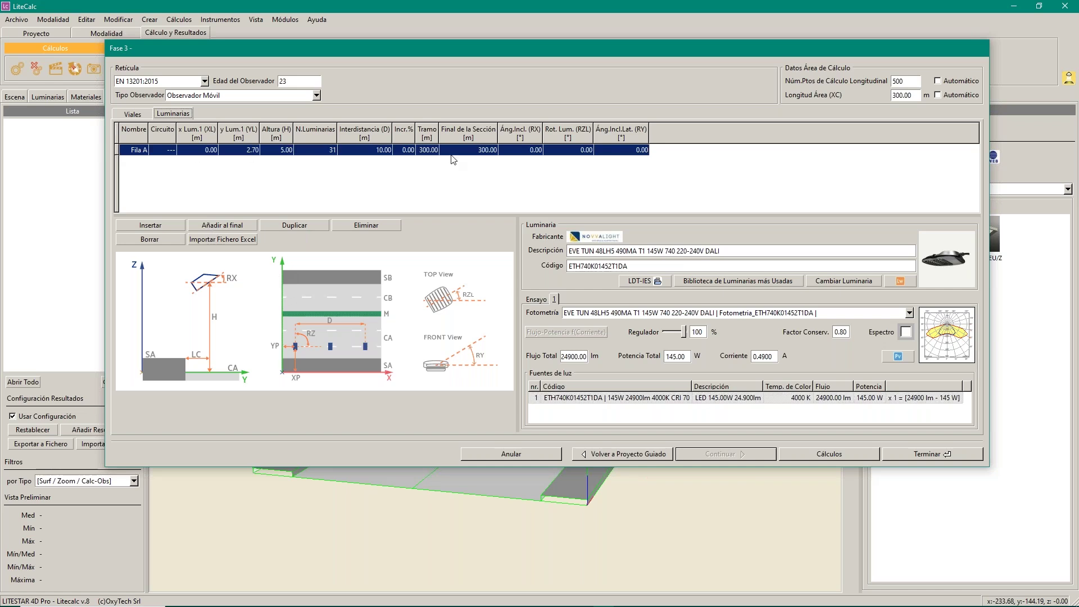
pyautogui.click(301, 224)
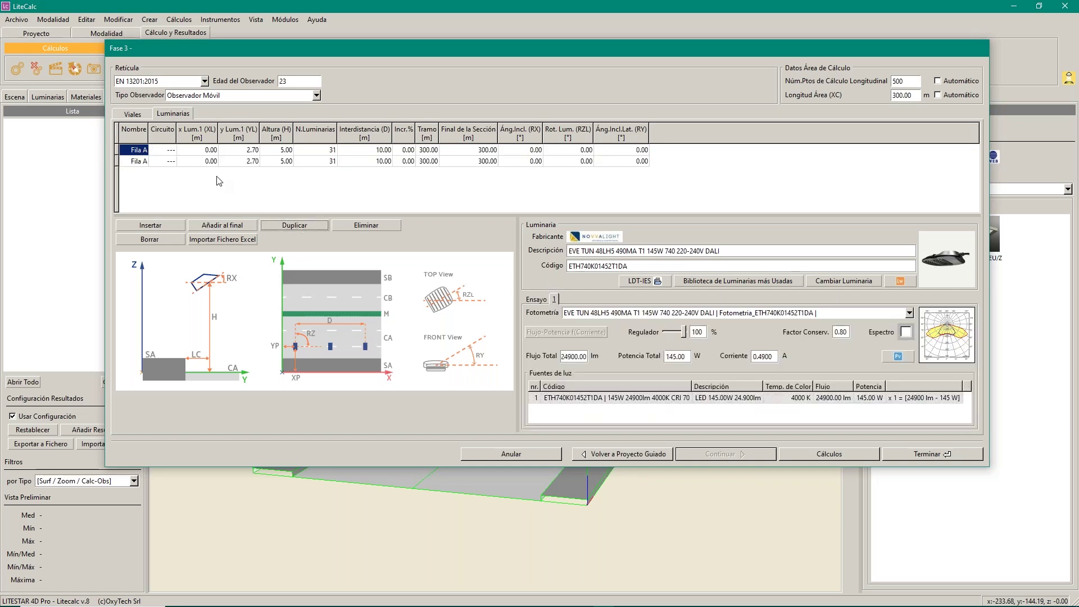
# Step: Rename the second luminaire row, the copy of Fila A, as E1
pyautogui.click(118, 163)
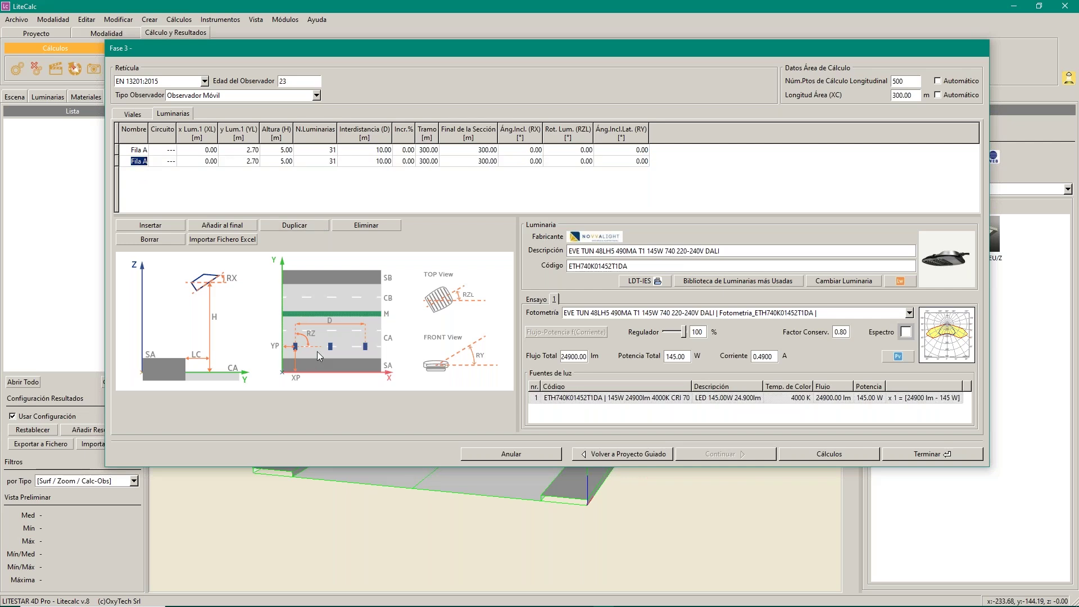
pyautogui.write('R')
pyautogui.press('BackSpace')
# Step: Assign the photometry file Fotometria_ETH740K01452T2DA.OXL from the Fotometrias para Túnel folder to luminaire row E1
pyautogui.moveTo(339, 606)
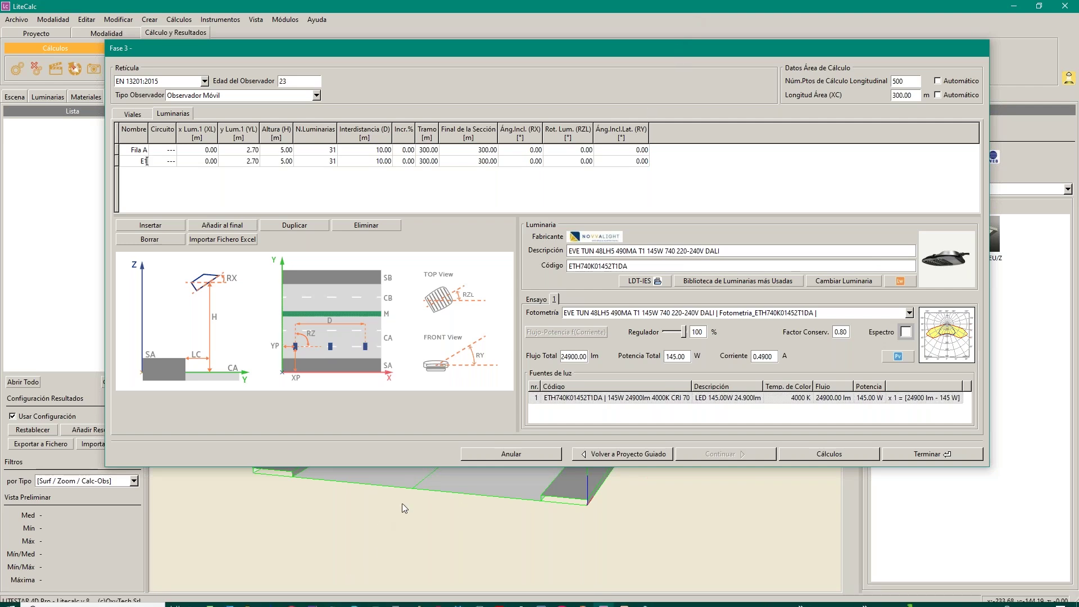
pyautogui.moveTo(250, 600)
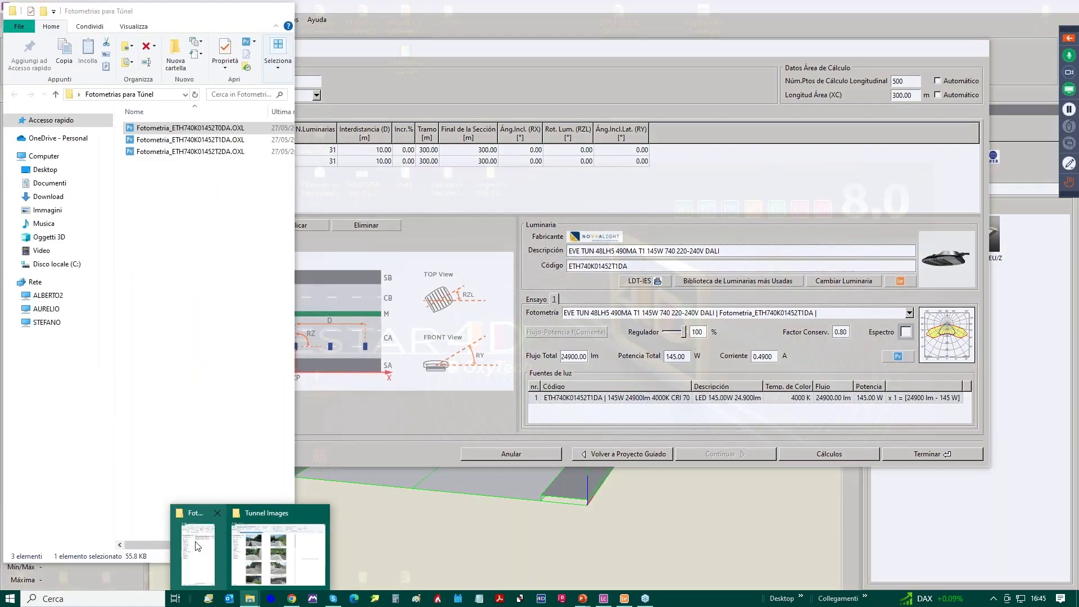
pyautogui.click(197, 545)
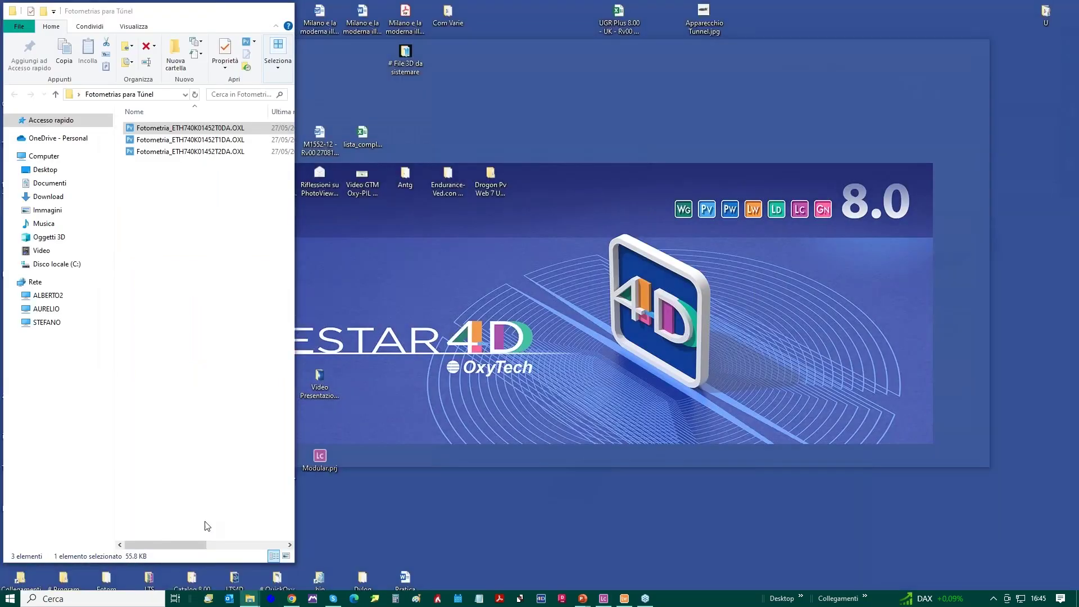
pyautogui.click(195, 152)
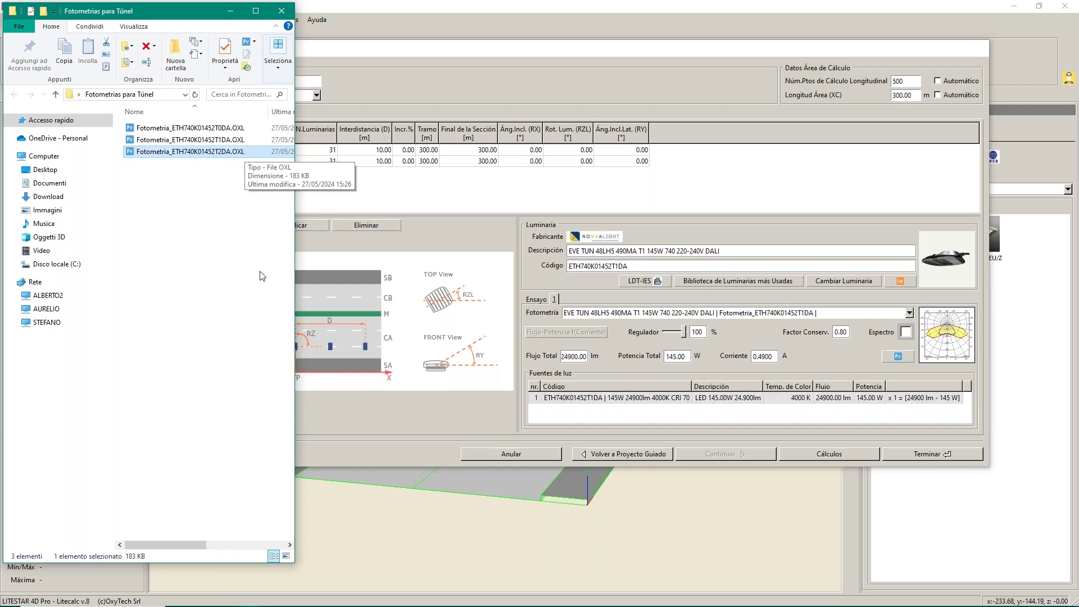
pyautogui.moveTo(166, 155); pyautogui.dragTo(832, 330)
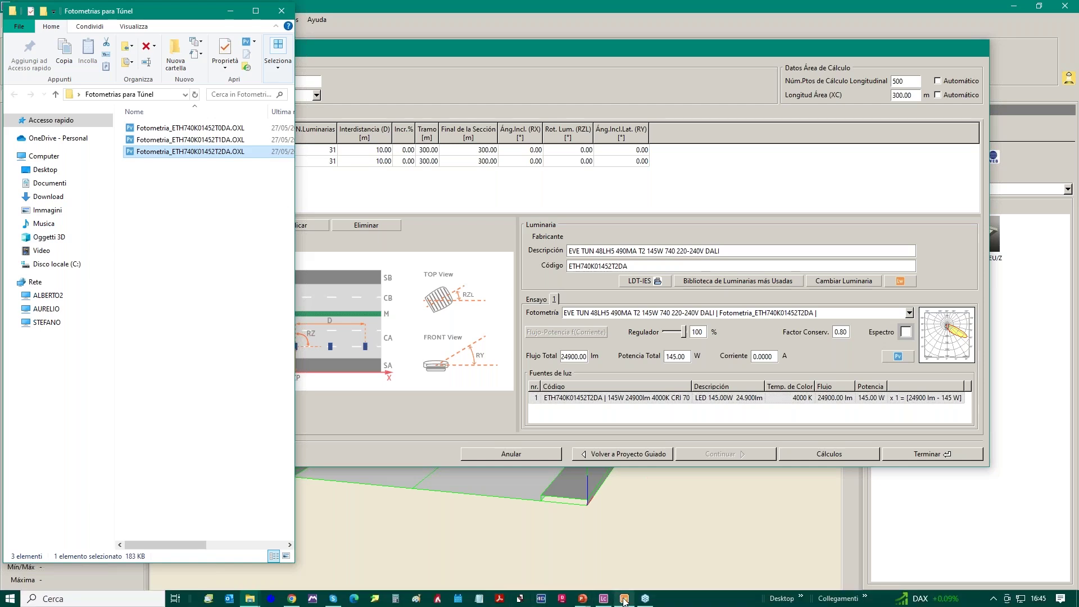
# Step: Switch to Liswin and assign the Novvalight luminaire ETH740K01452T2DA from the catalogue to row E1
pyautogui.click(623, 598)
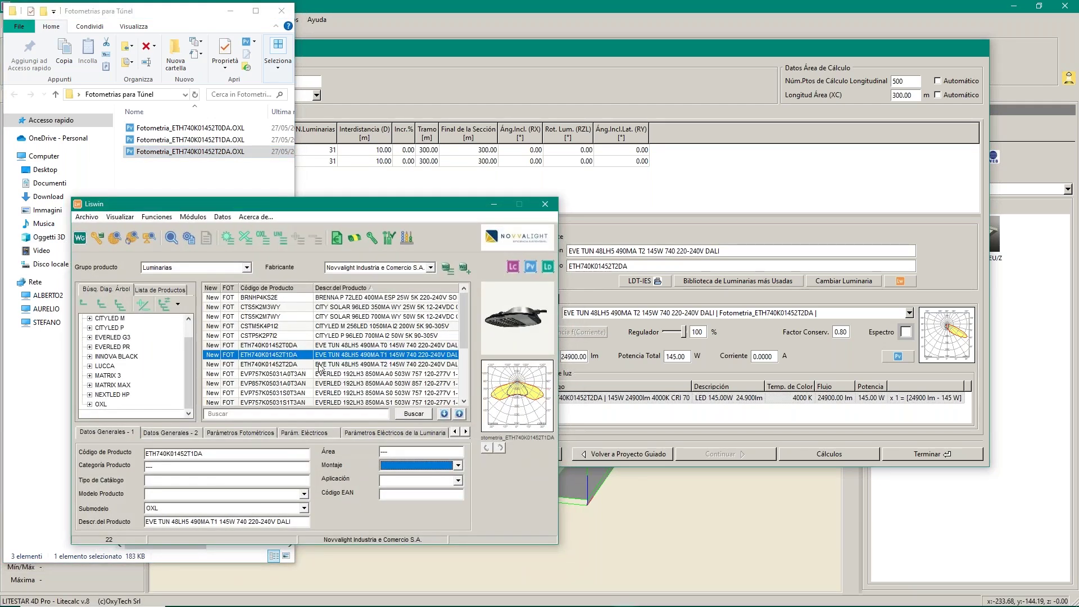
pyautogui.click(318, 364)
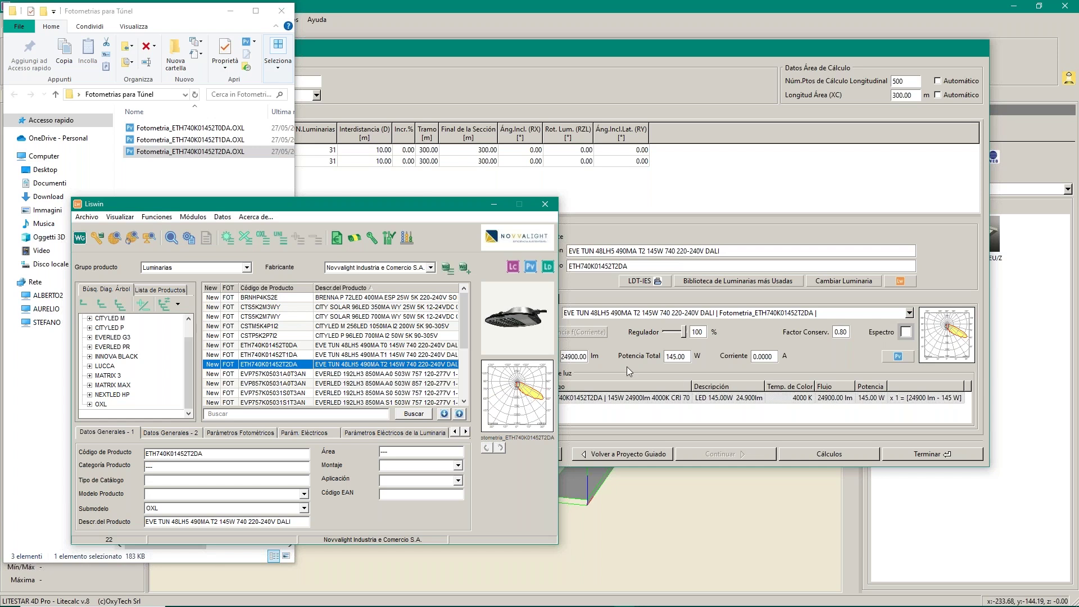
pyautogui.moveTo(508, 321); pyautogui.dragTo(831, 296)
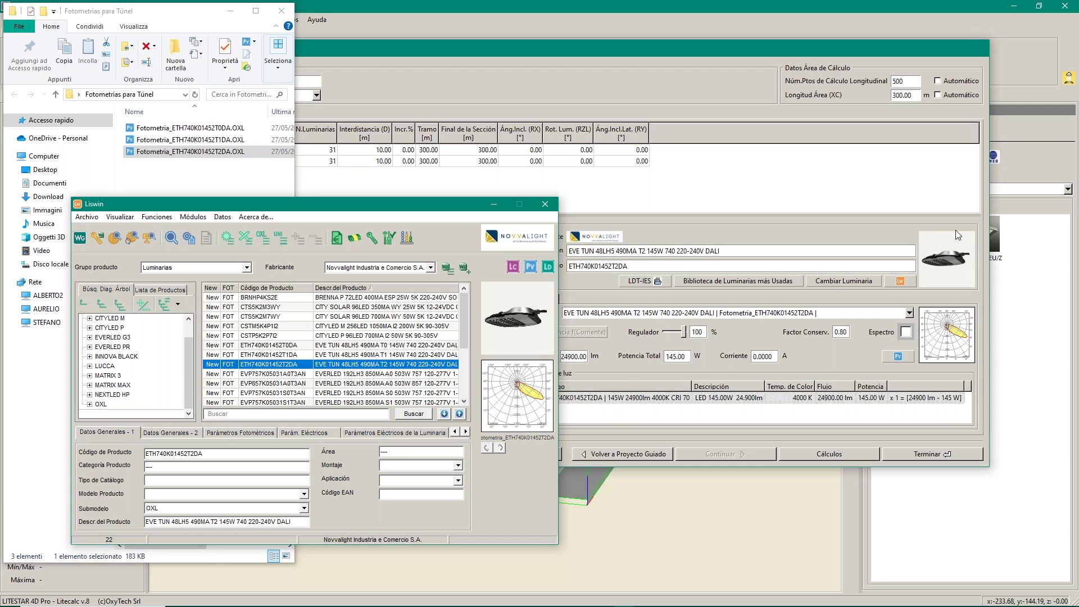
pyautogui.click(494, 203)
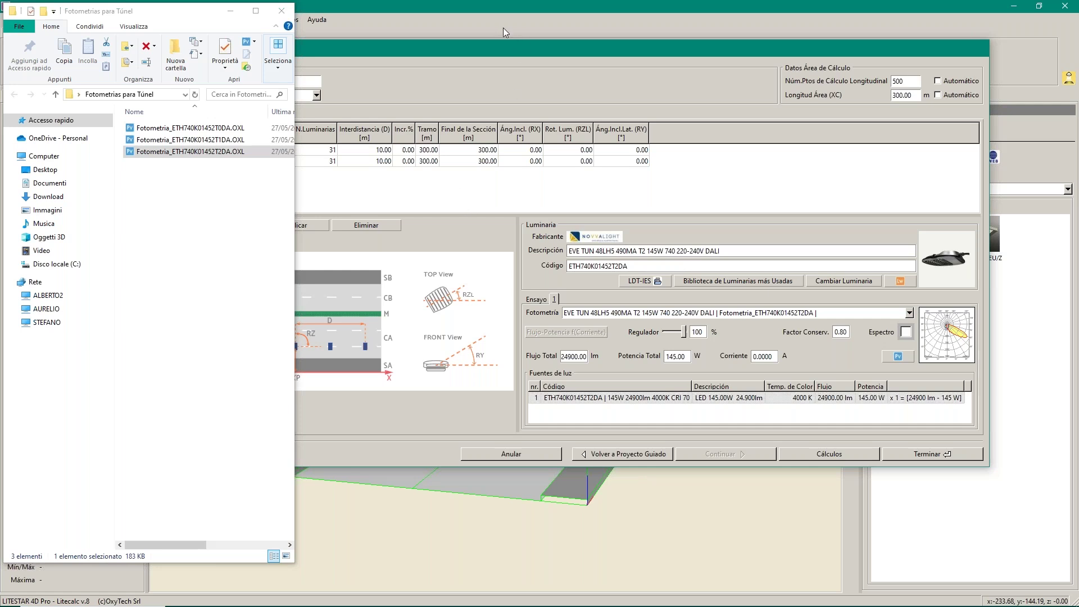
# Step: Set the first luminaire of row E1 to x 15 m and y 4 m
pyautogui.moveTo(499, 49); pyautogui.dragTo(598, 55)
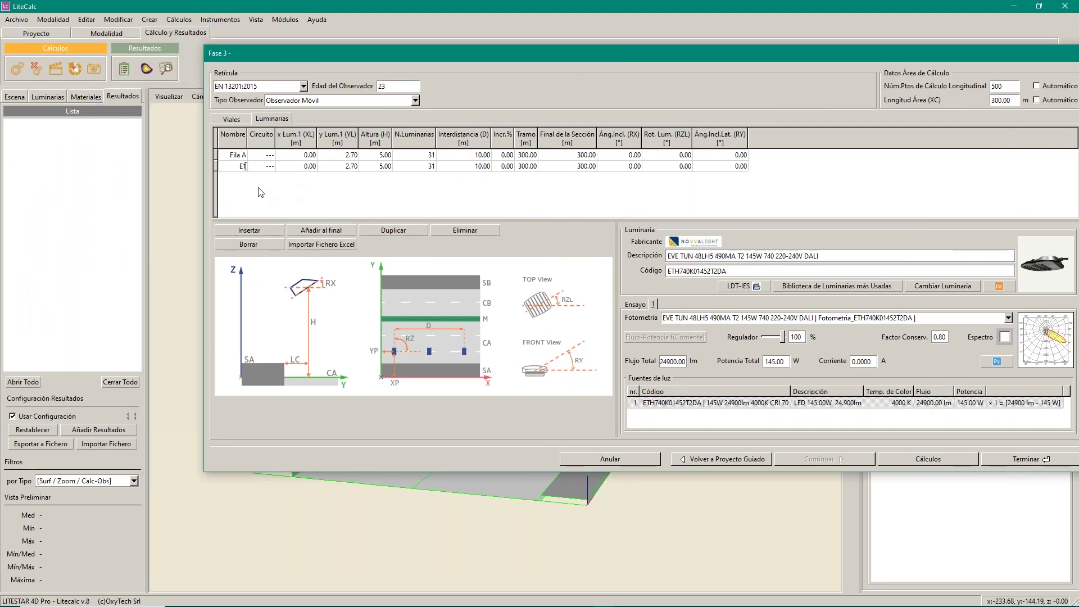
pyautogui.click(352, 166)
pyautogui.click(309, 166)
pyautogui.write('15')
pyautogui.press('Tab')
pyautogui.doubleClick(351, 166)
pyautogui.write('4')
pyautogui.press('Tab')
# Step: Set the luminaire spacing of row E1 to 3 m and finish the tunnel definition
pyautogui.click(432, 167)
pyautogui.click(483, 168)
pyautogui.write('3')
pyautogui.press('Tab')
pyautogui.click(531, 167)
pyautogui.click(1005, 459)
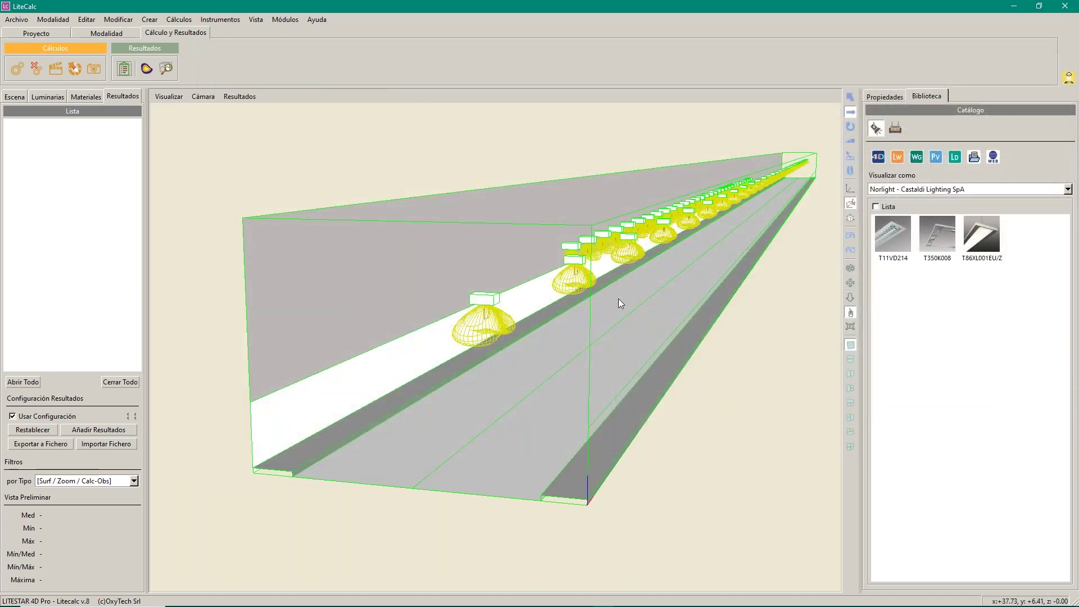
# Step: Examine the light distribution of the luminaires in the tunnel model and the polar curve of ETH740K01452T2DA in PhotoView, reached from Liswin
pyautogui.moveTo(620, 302); pyautogui.dragTo(605, 332, button='middle')
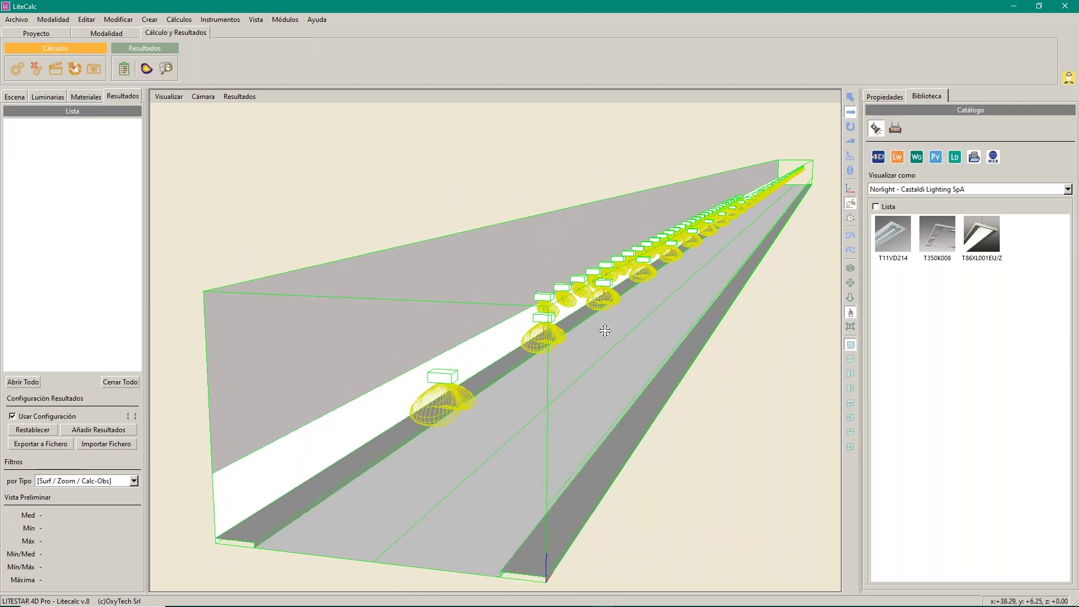
pyautogui.moveTo(605, 375); pyautogui.dragTo(591, 409)
pyautogui.moveTo(704, 419); pyautogui.dragTo(542, 320)
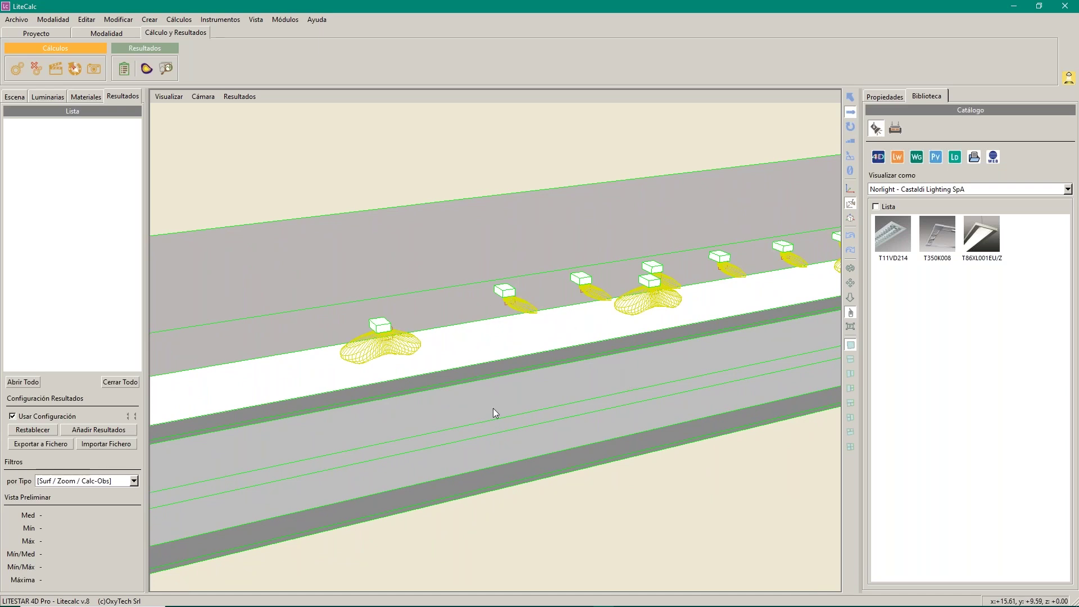
pyautogui.moveTo(675, 606)
pyautogui.moveTo(622, 599)
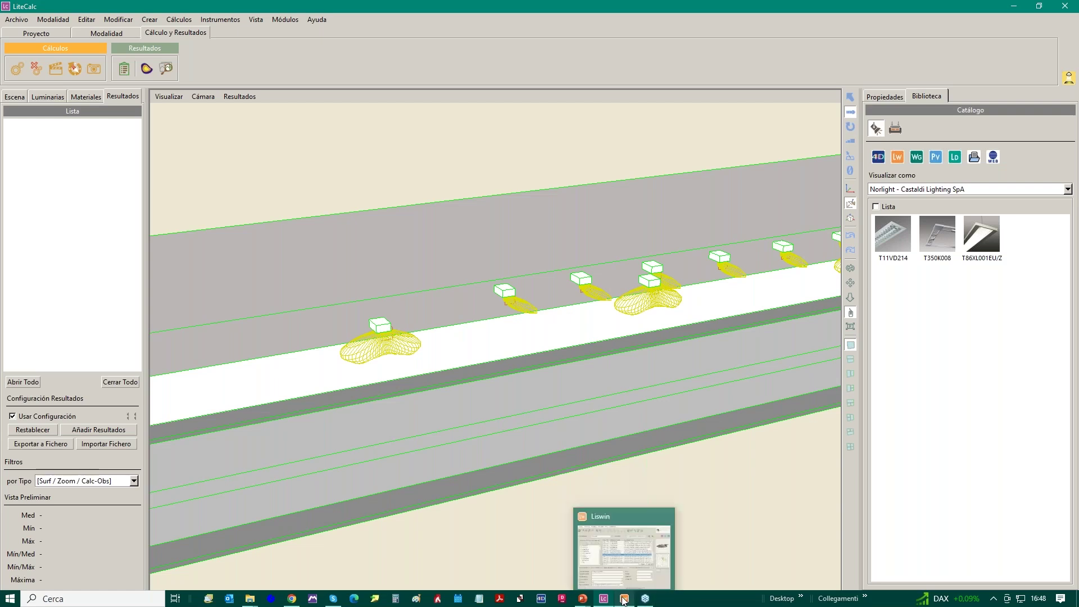
pyautogui.click(622, 558)
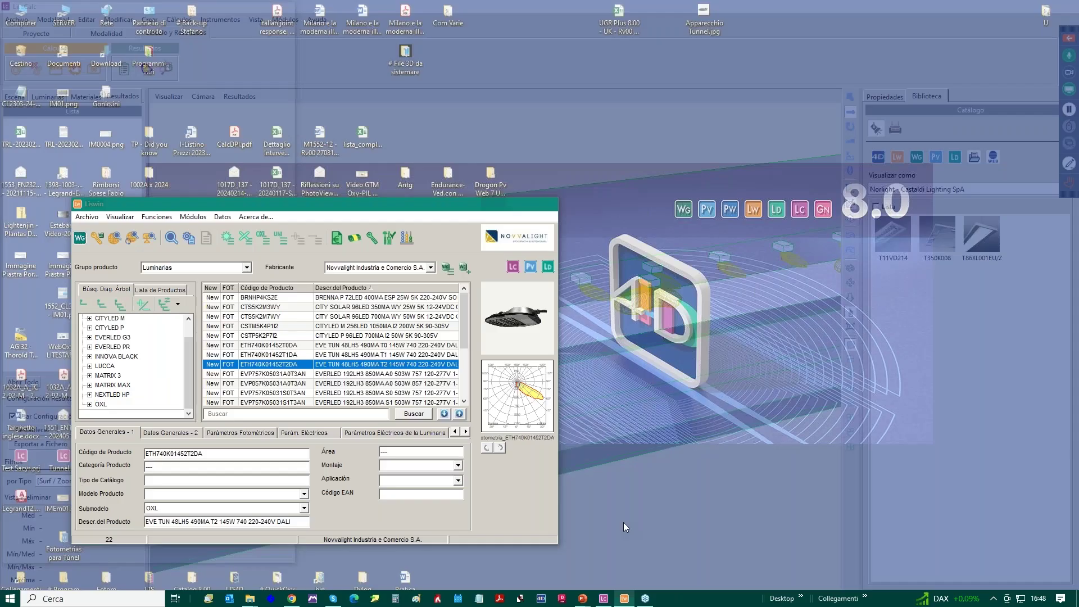
pyautogui.moveTo(506, 201); pyautogui.dragTo(994, 210)
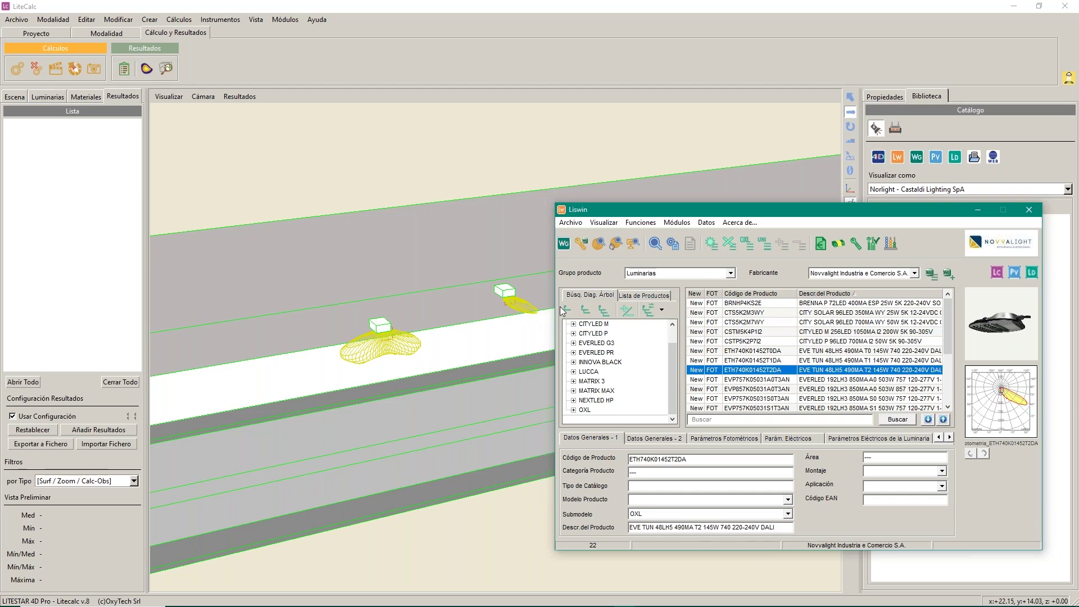
pyautogui.moveTo(801, 214); pyautogui.dragTo(702, 363)
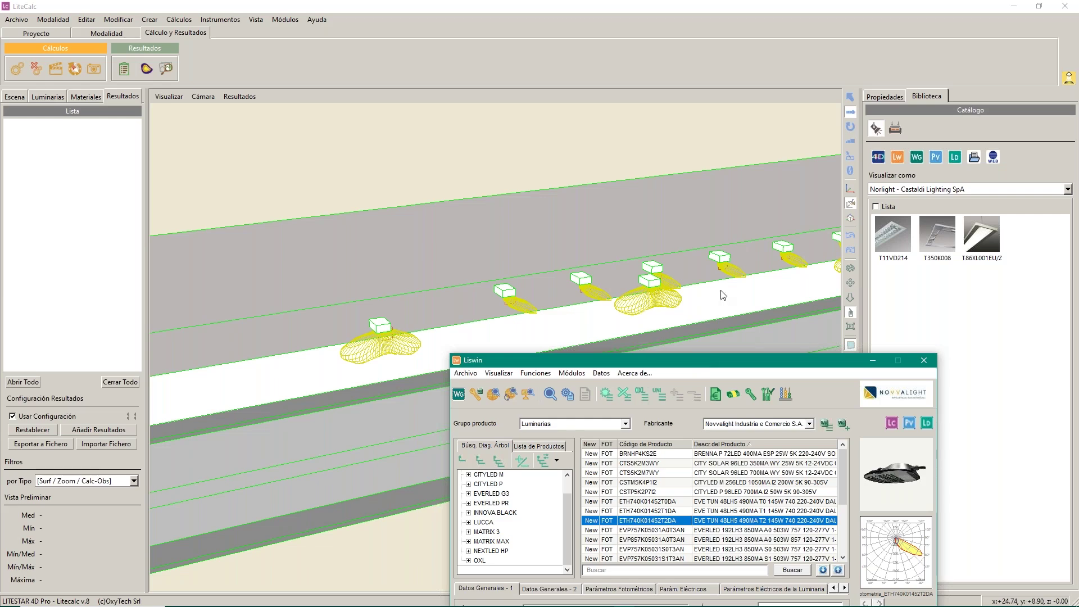
pyautogui.moveTo(661, 360); pyautogui.dragTo(564, 129)
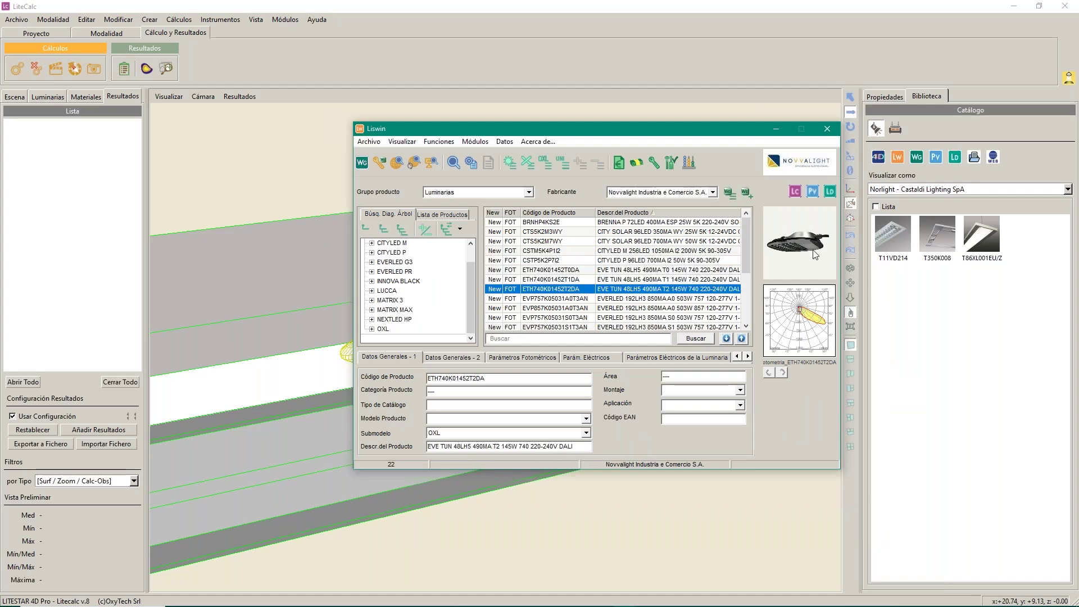
pyautogui.click(813, 191)
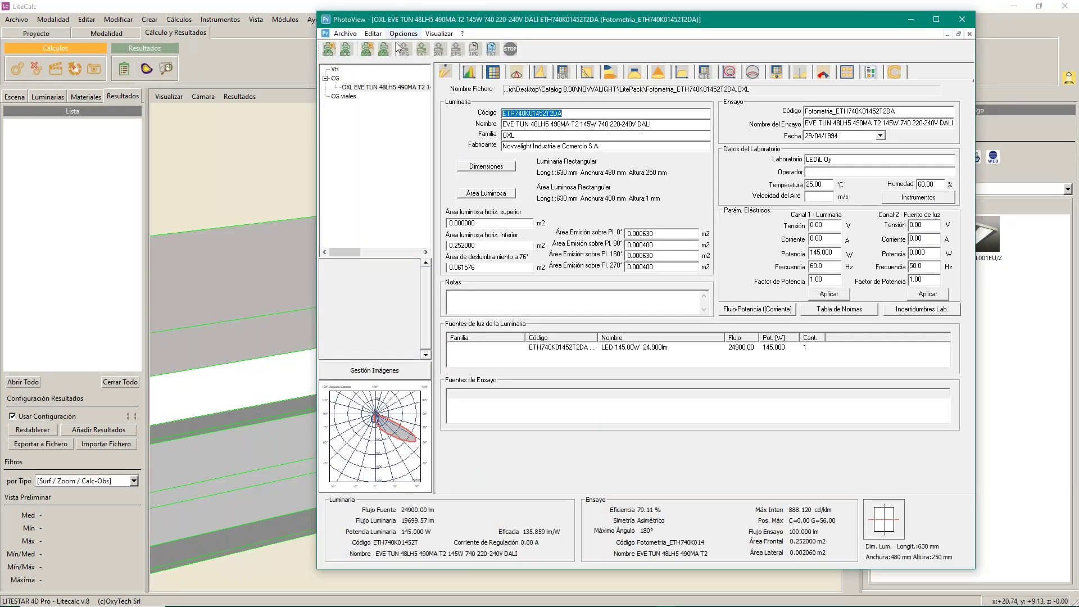
pyautogui.click(517, 73)
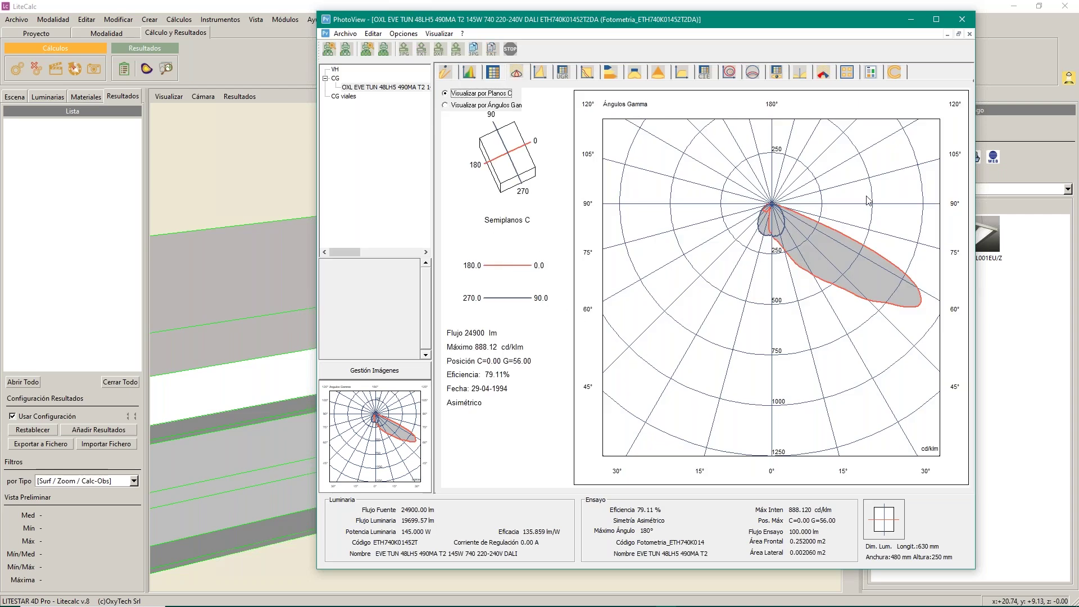
pyautogui.click(908, 21)
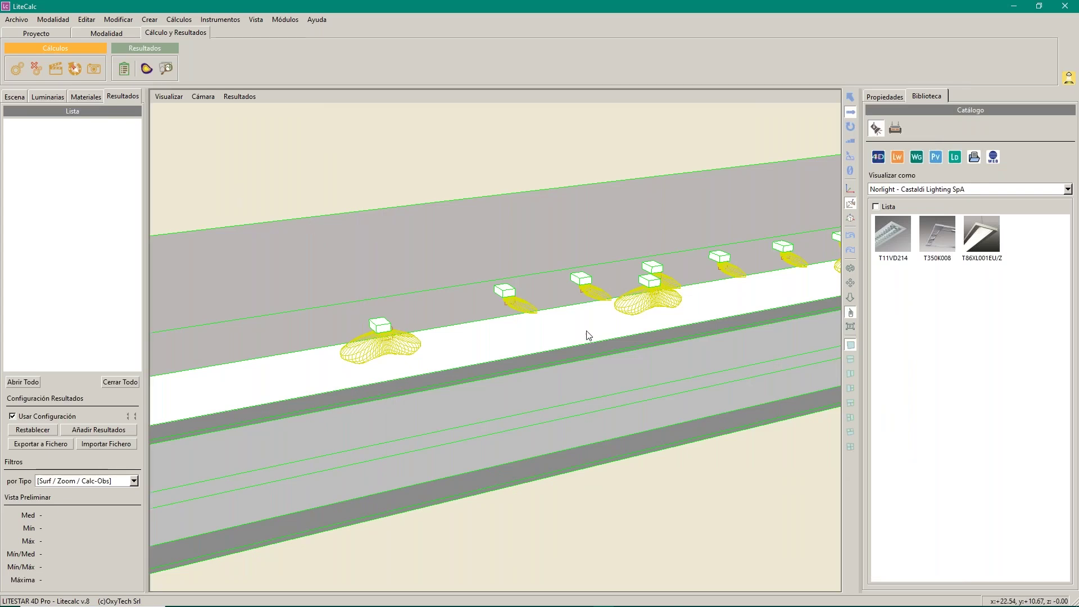
# Step: Modify the Túnel group so that luminaire row E1 is rotated 180° (RZL)
pyautogui.click(887, 97)
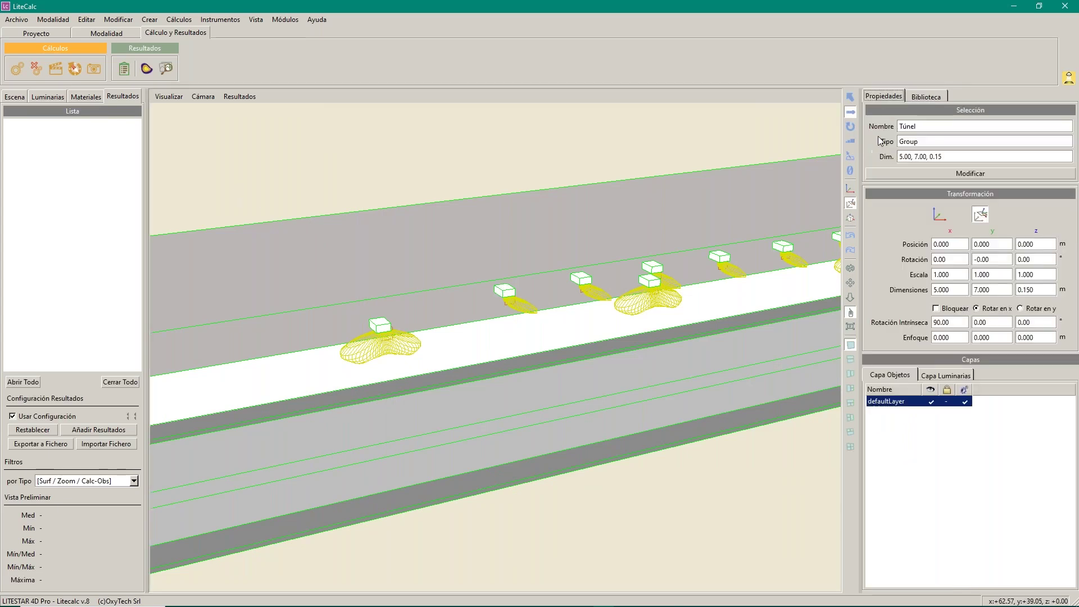
pyautogui.doubleClick(487, 299)
pyautogui.click(168, 155)
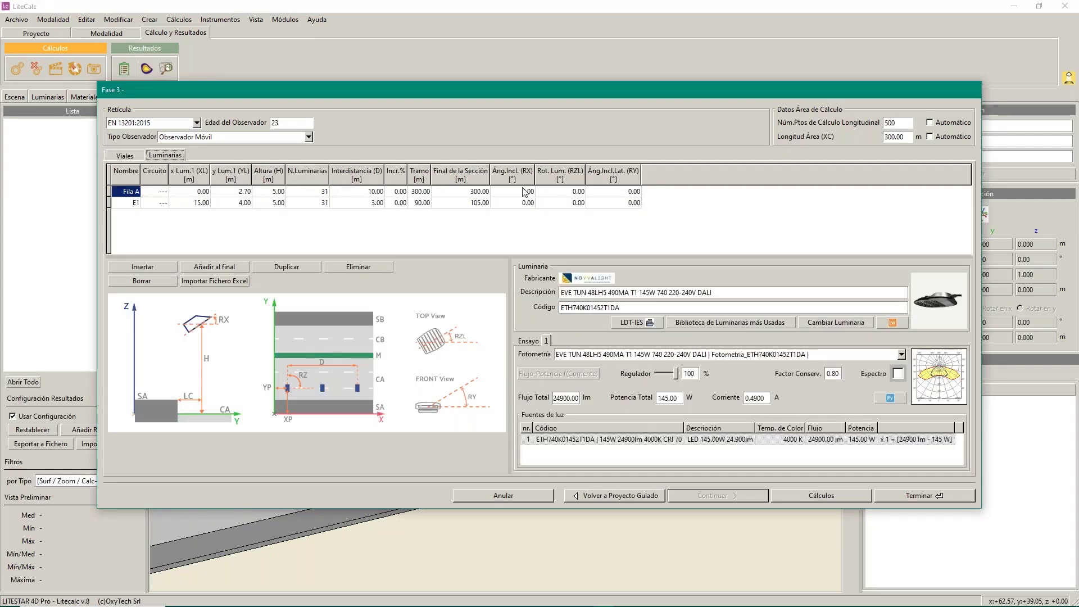
pyautogui.click(578, 203)
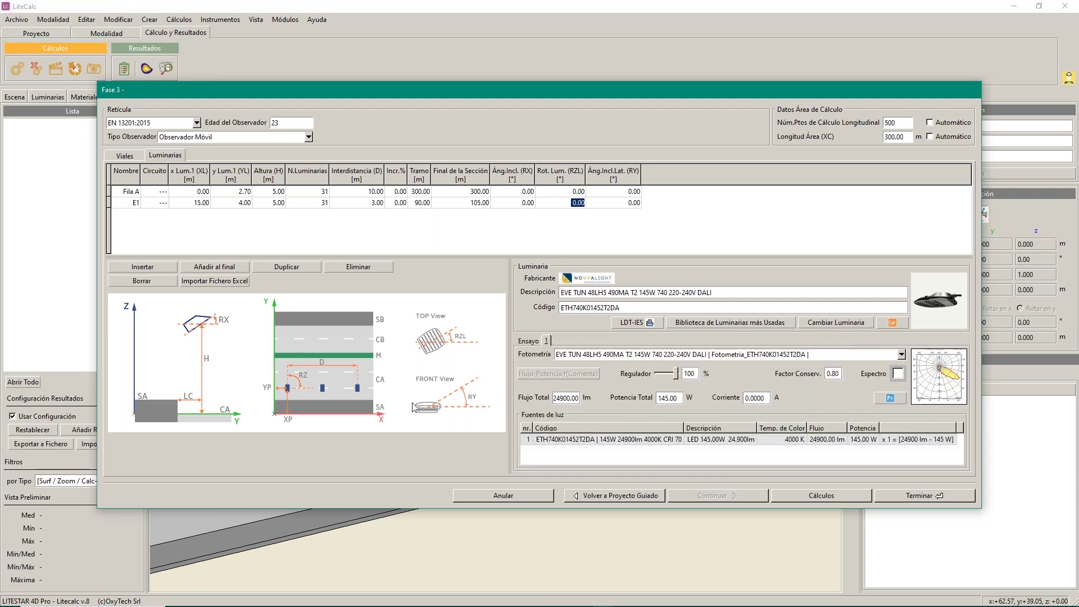
pyautogui.write('180')
pyautogui.click(912, 497)
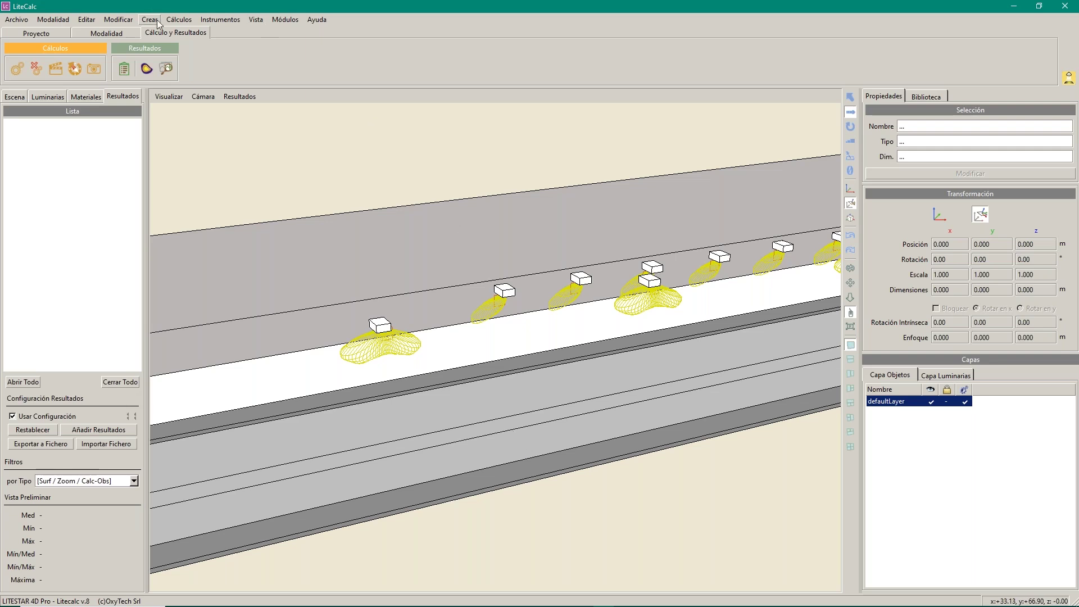
# Step: Run the lighting calculation for the tunnel with the direct component only and an automatic calculation grid
pyautogui.click(180, 20)
pyautogui.click(191, 32)
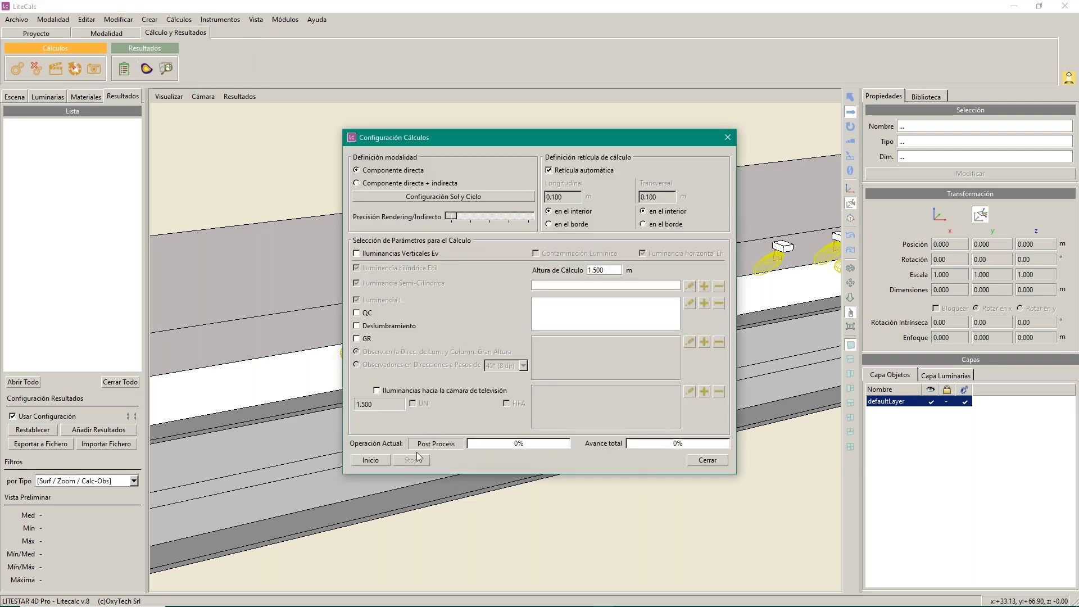
pyautogui.click(371, 460)
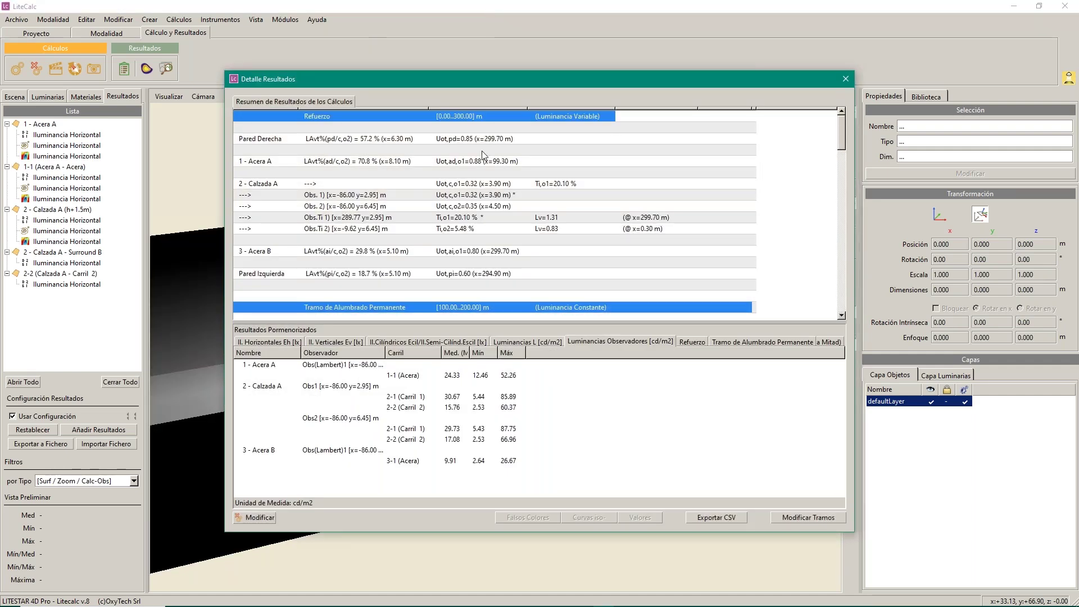
# Step: Review the result summary for each tunnel section and examine the definitions of the permanent lighting section and the first half of the entrance section
pyautogui.scroll(-3, 501, 195)
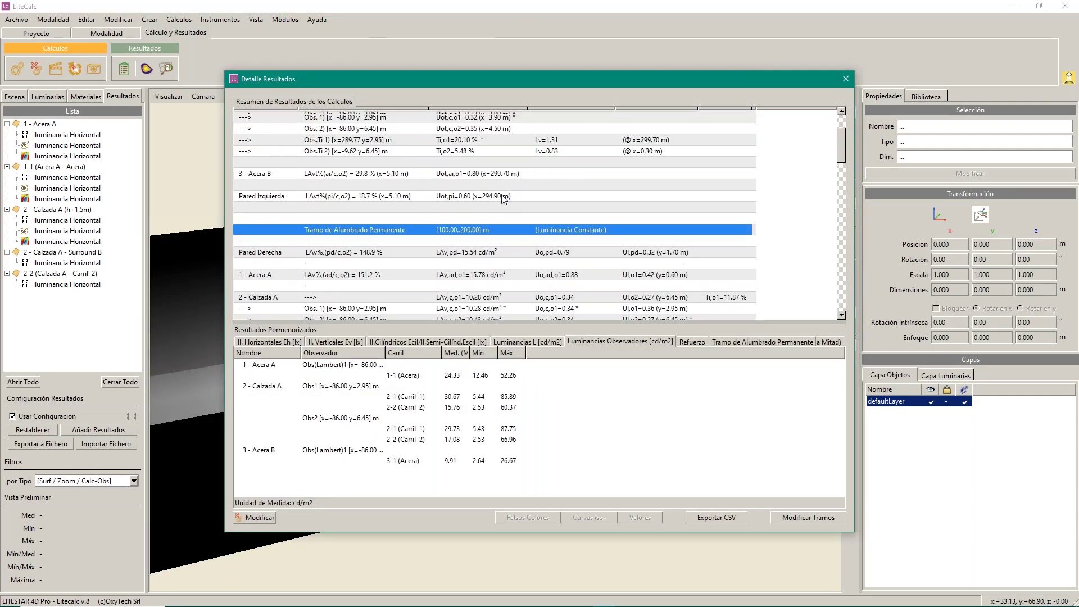
pyautogui.scroll(3, 503, 197)
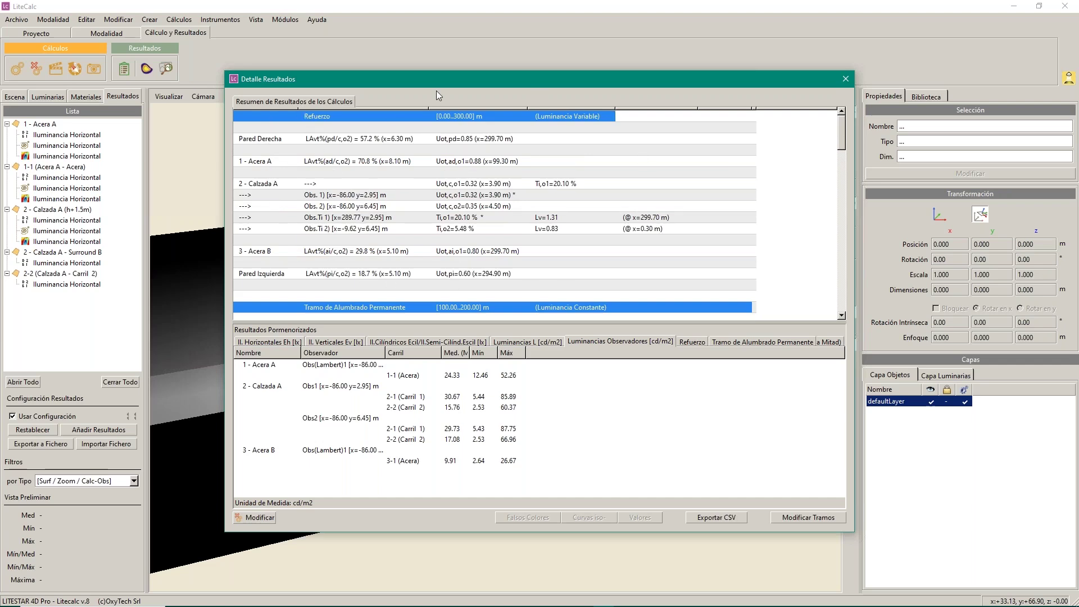
pyautogui.scroll(-3, 645, 225)
pyautogui.scroll(-9, 645, 225)
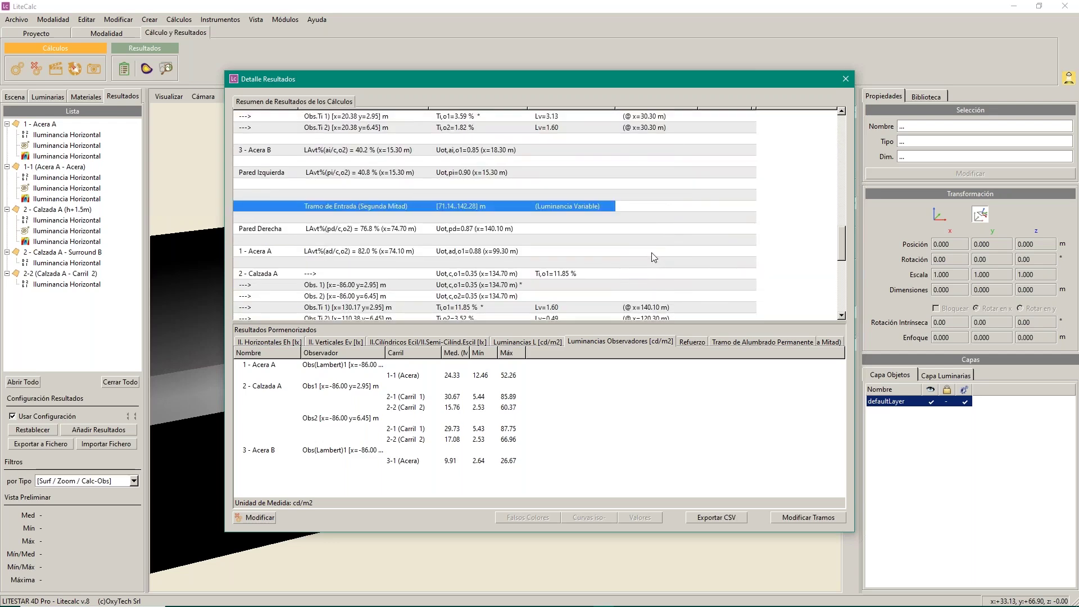
pyautogui.scroll(5, 651, 252)
pyautogui.click(801, 517)
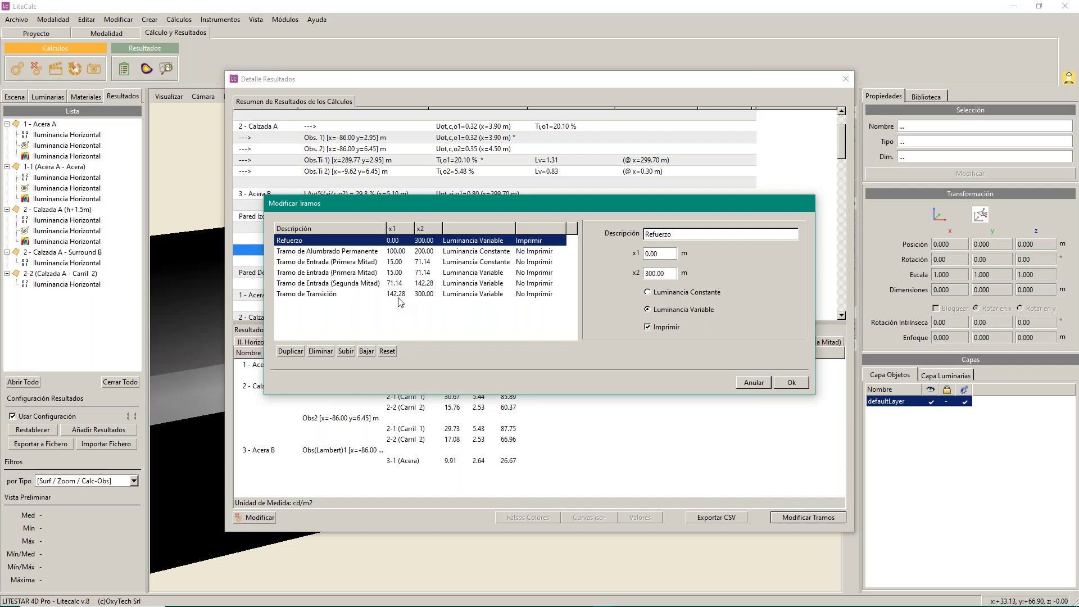
pyautogui.click(392, 251)
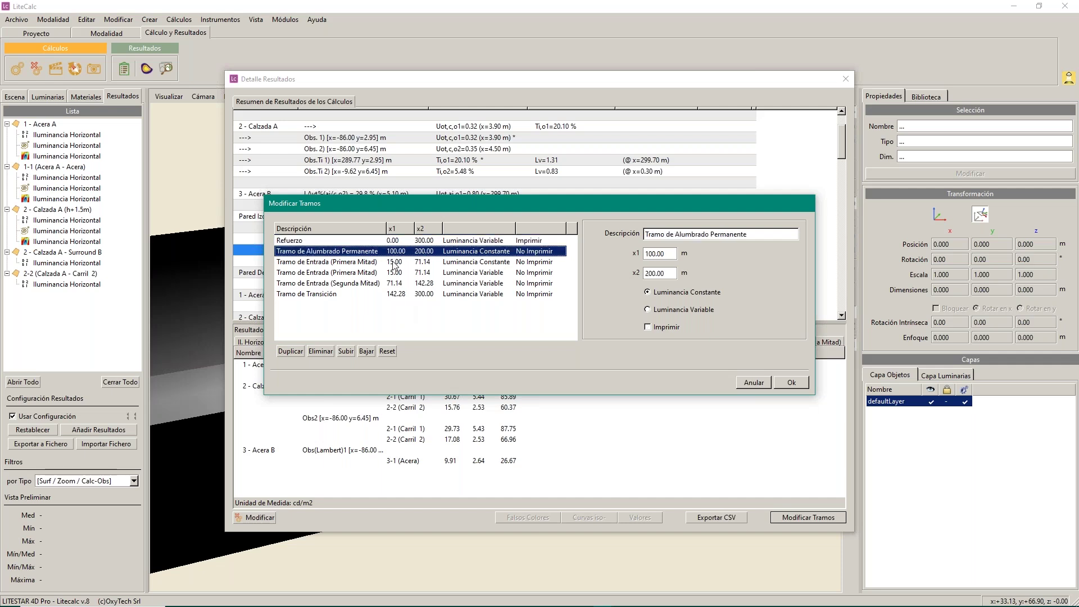
pyautogui.click(420, 262)
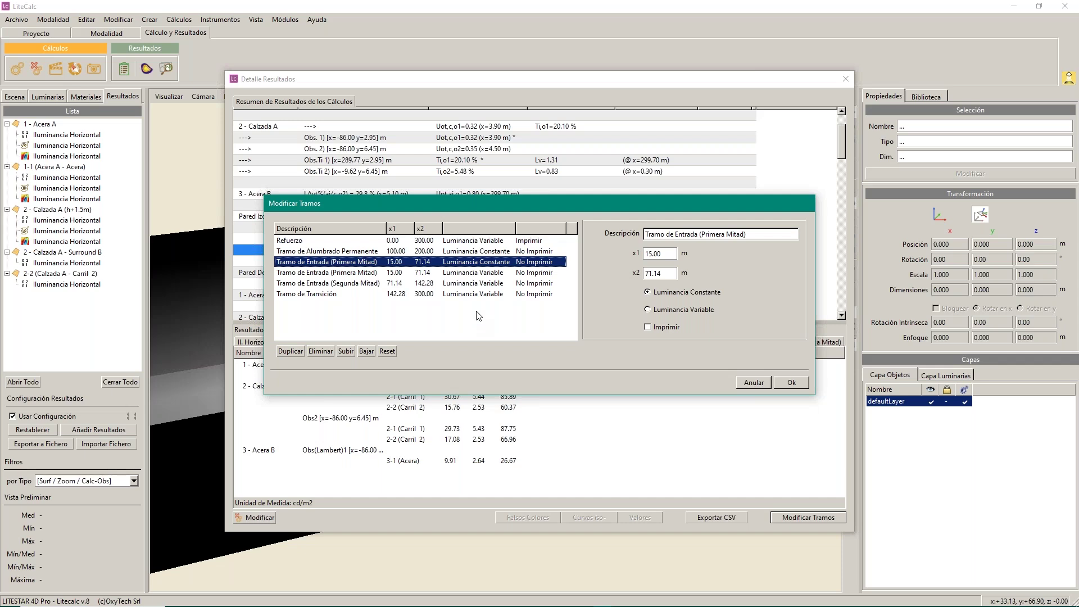
pyautogui.click(790, 382)
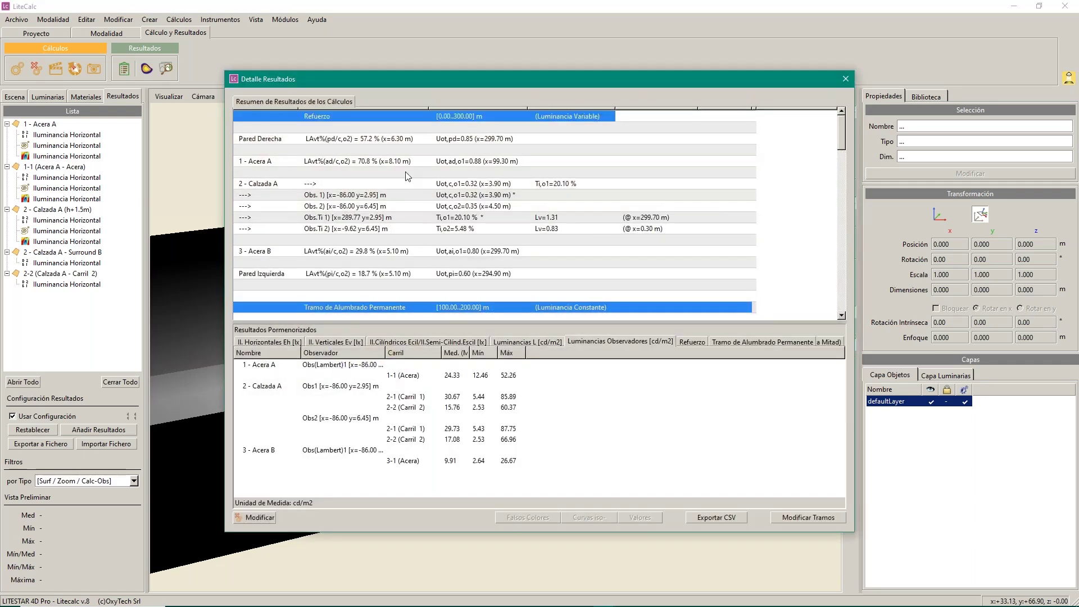
# Step: Examine the luminance values of Calzada A for observer Obs1 along the tunnel and display them as a luminance curve
pyautogui.click(322, 387)
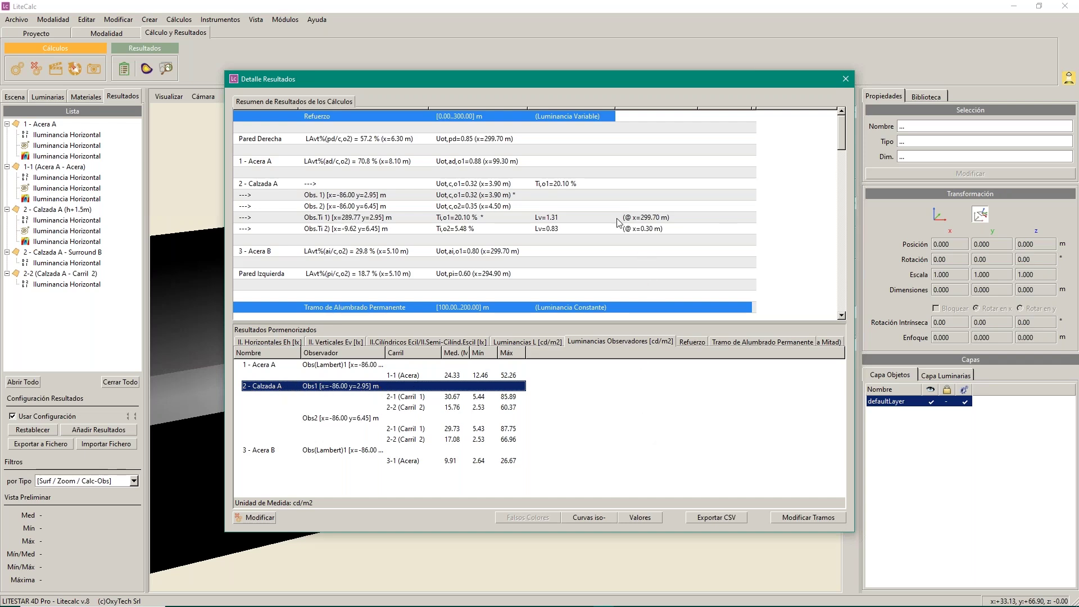
pyautogui.doubleClick(334, 386)
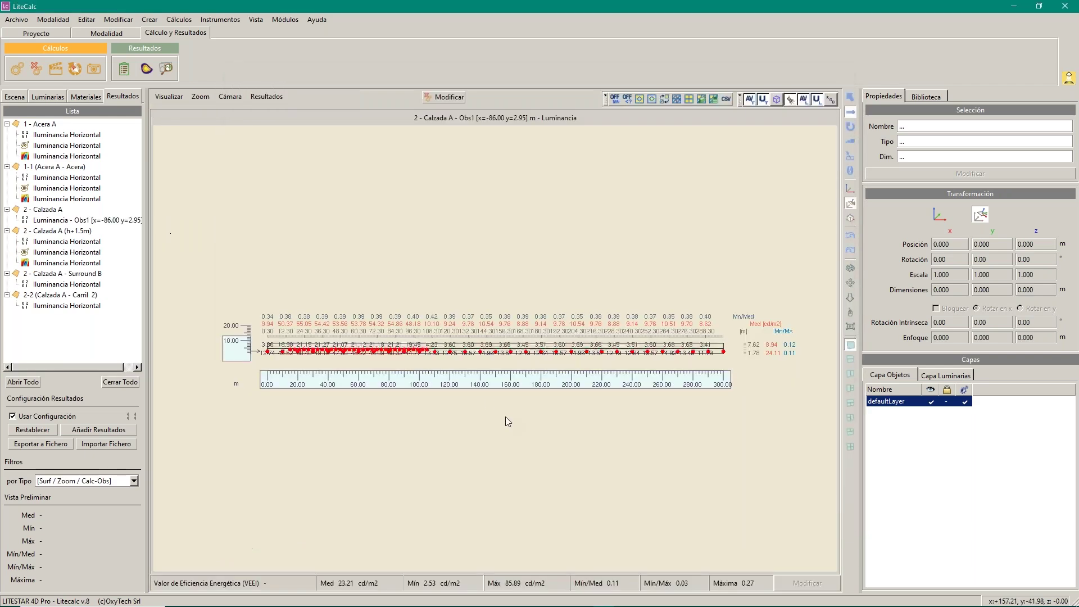
pyautogui.scroll(5, 430, 331)
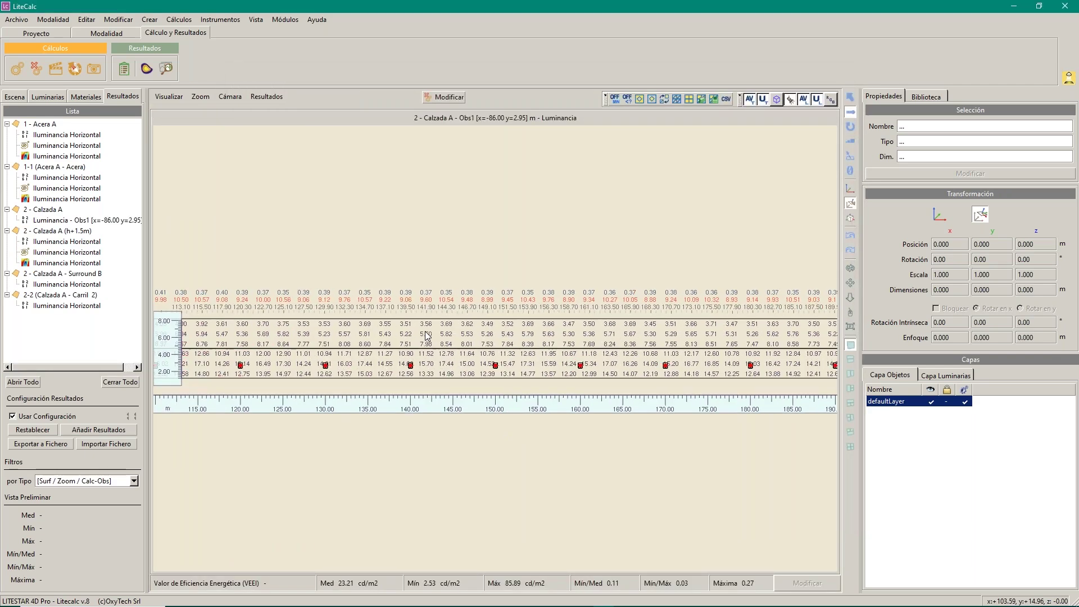
pyautogui.scroll(-2, 427, 335)
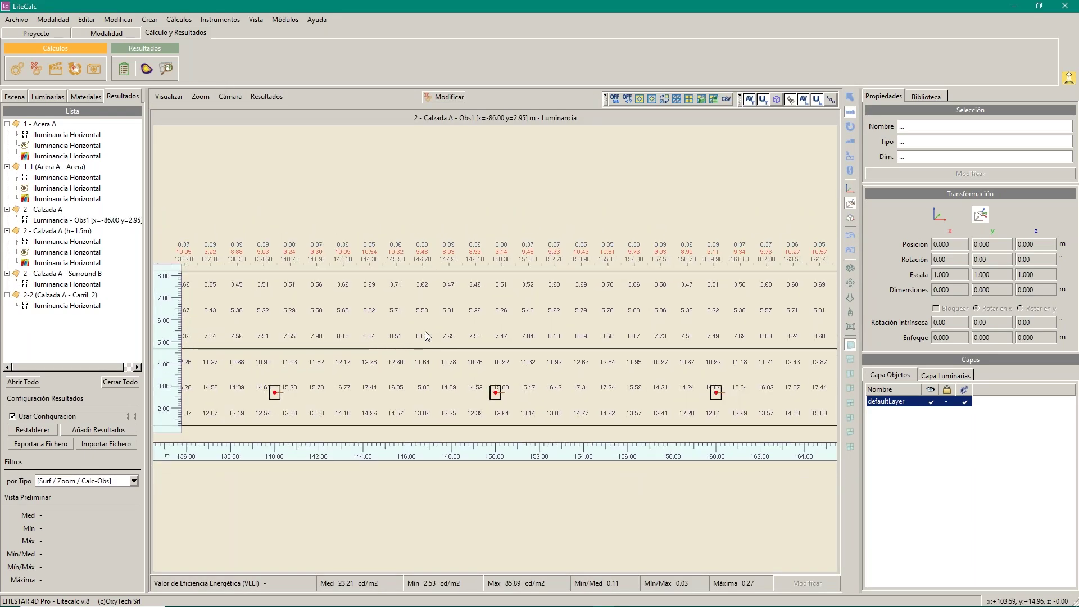
pyautogui.scroll(-6, 426, 335)
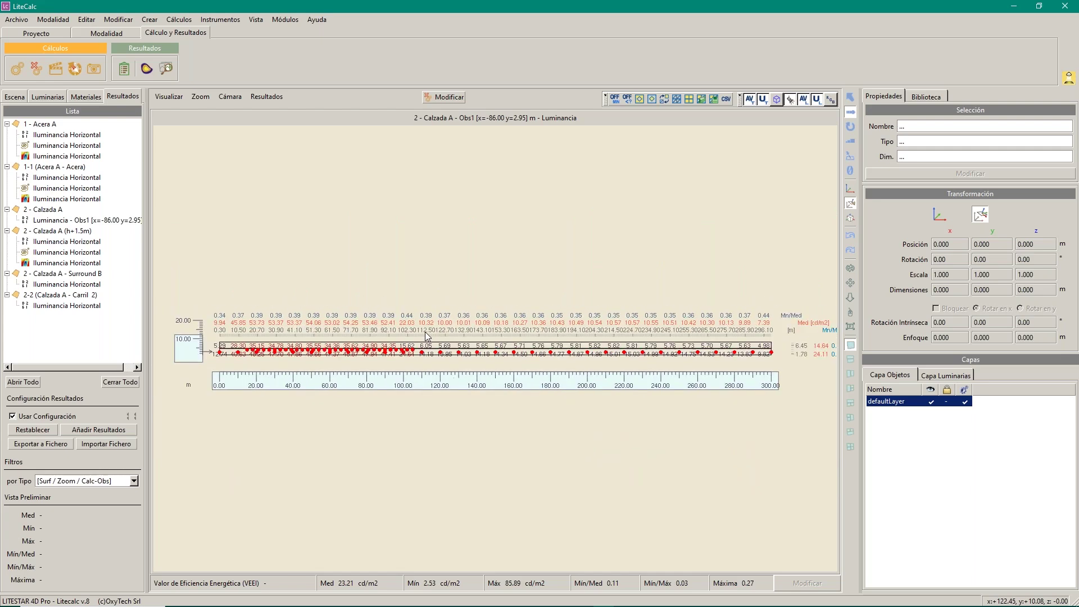
pyautogui.scroll(1, 424, 335)
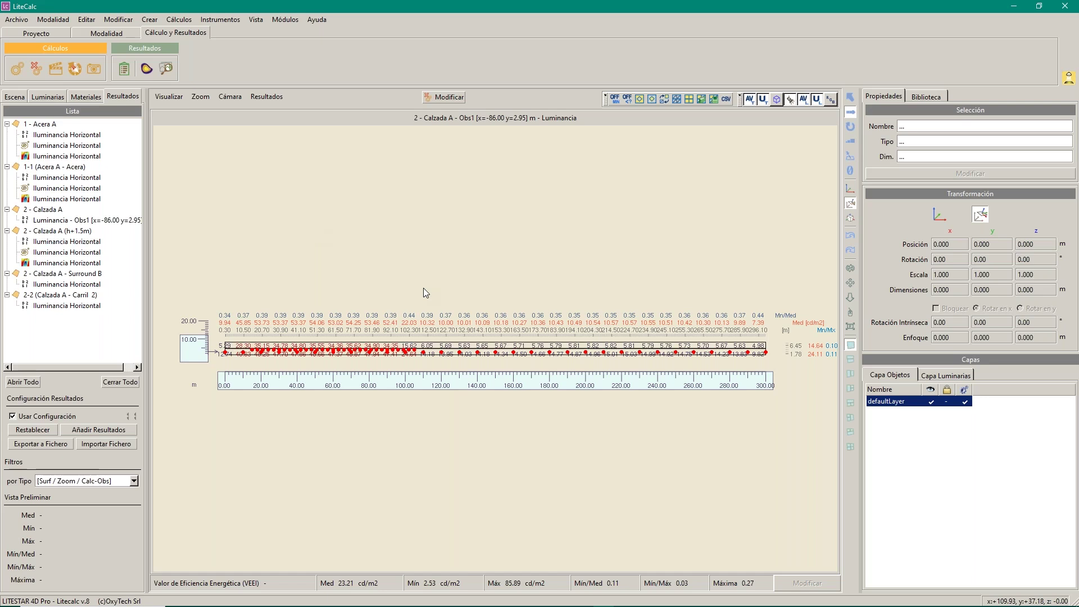
pyautogui.click(169, 97)
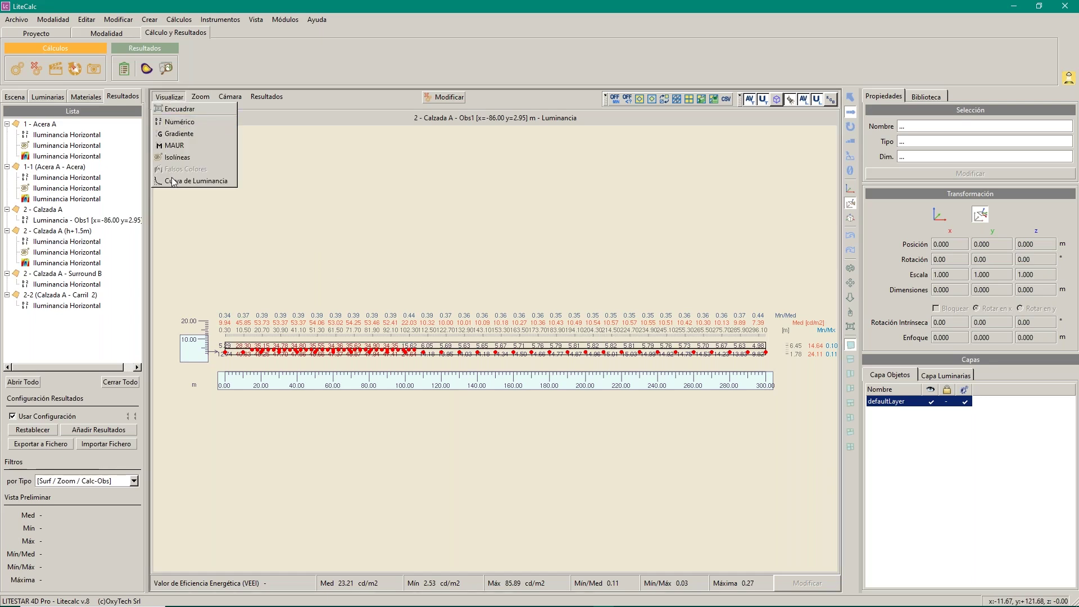
pyautogui.click(192, 181)
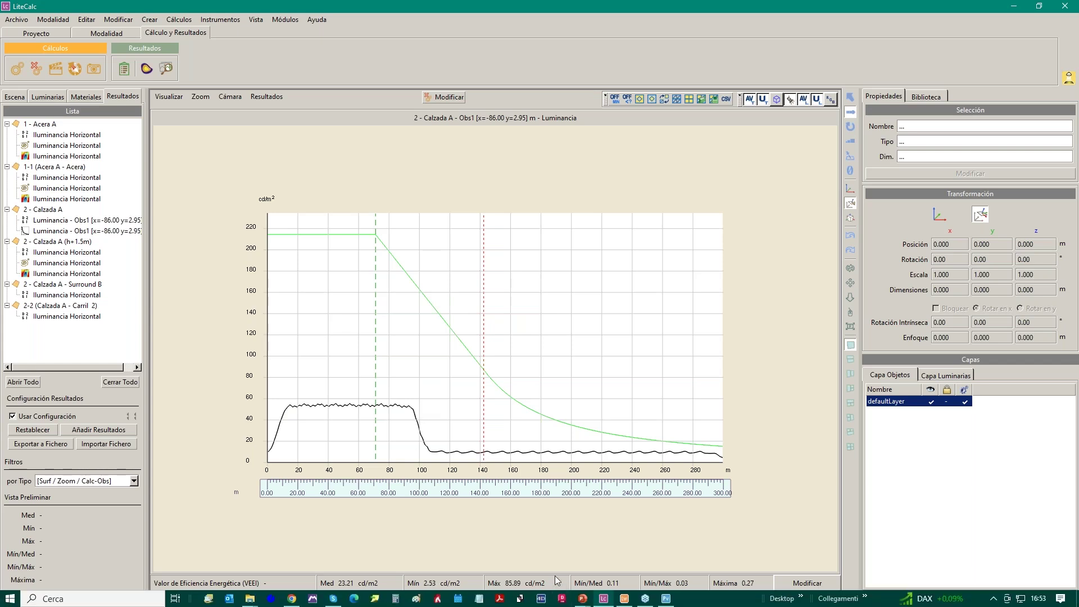
# Step: Modify the luminaire of row Fila A to a total flux of 50000 lm, a total power of 290 W and a current of 0.95 A
pyautogui.click(448, 96)
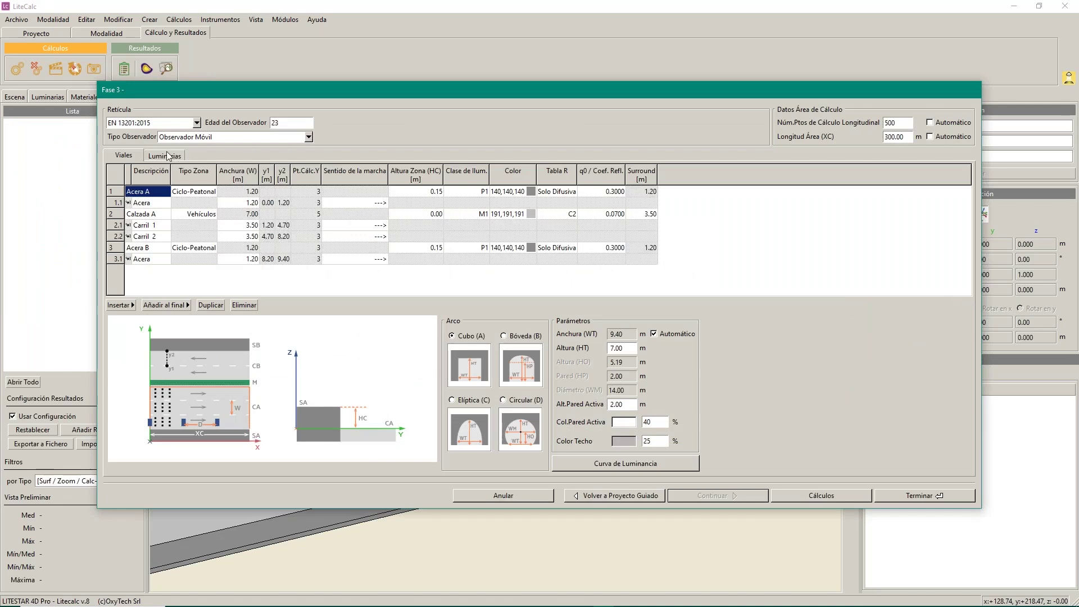
pyautogui.click(167, 155)
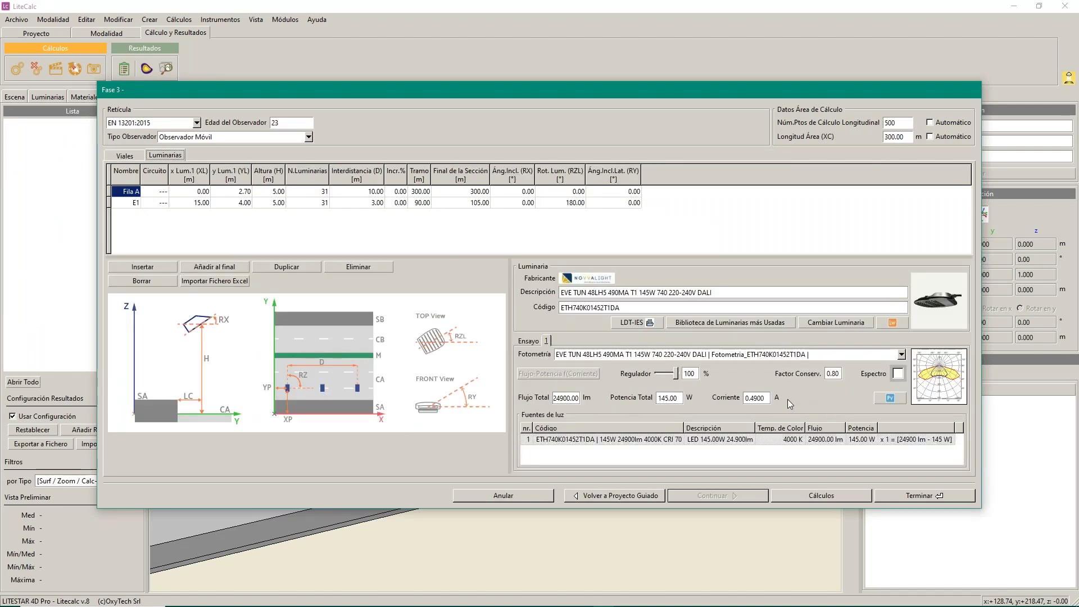
pyautogui.doubleClick(754, 398)
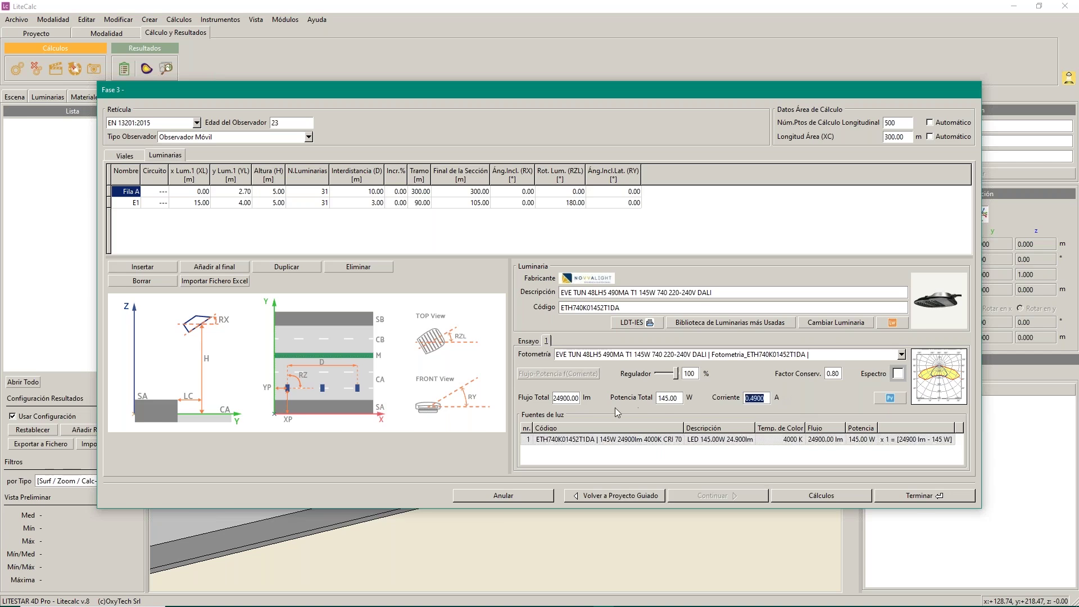
pyautogui.write('0.95')
pyautogui.doubleClick(678, 398)
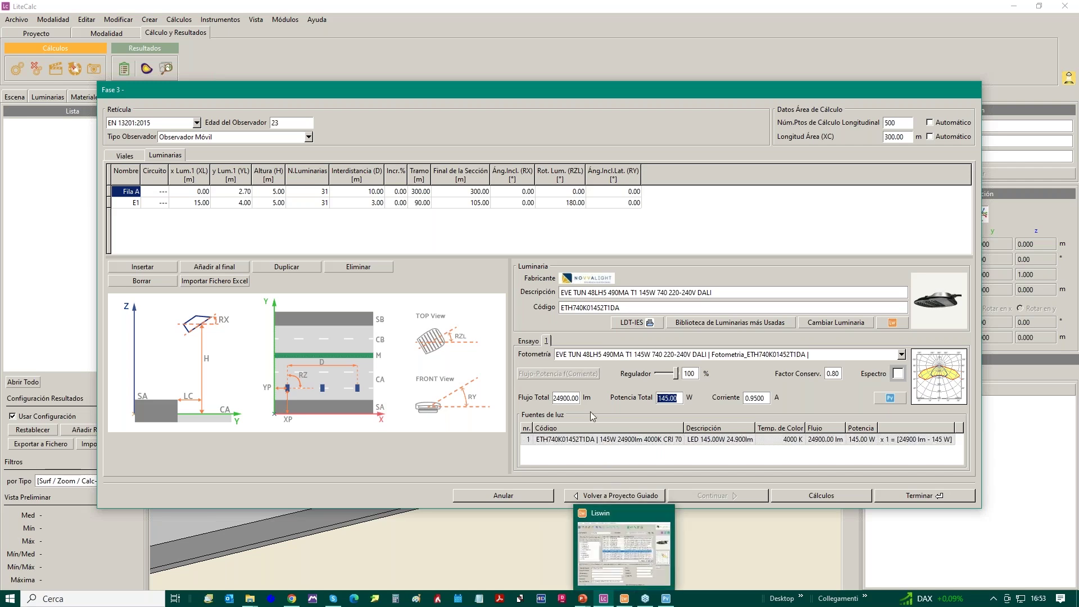
pyautogui.doubleClick(555, 398)
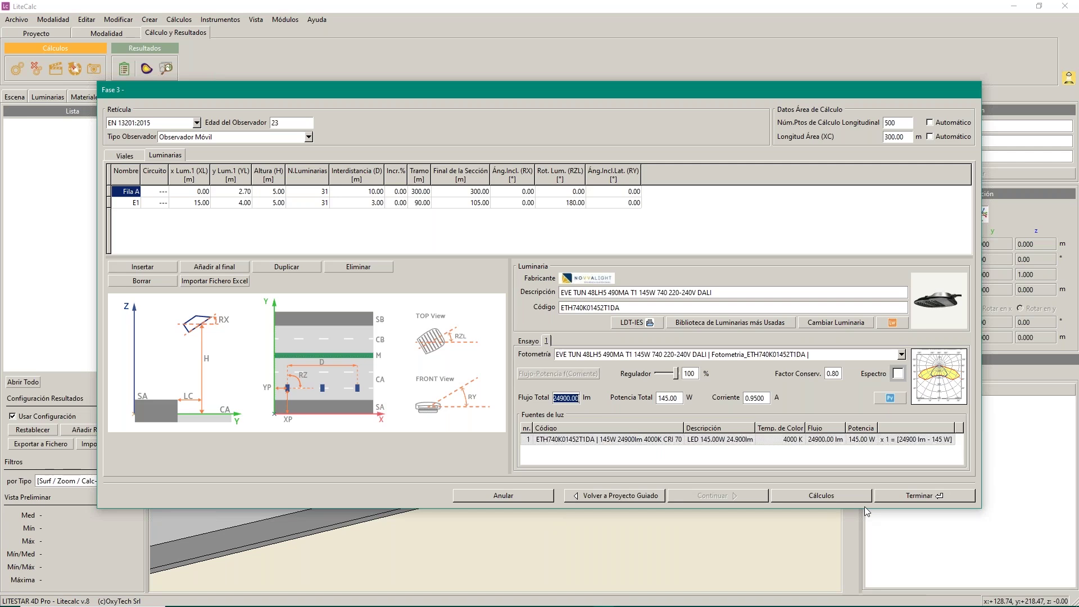
pyautogui.write('50000')
pyautogui.press('Tab')
pyautogui.write('290')
pyautogui.press('Tab')
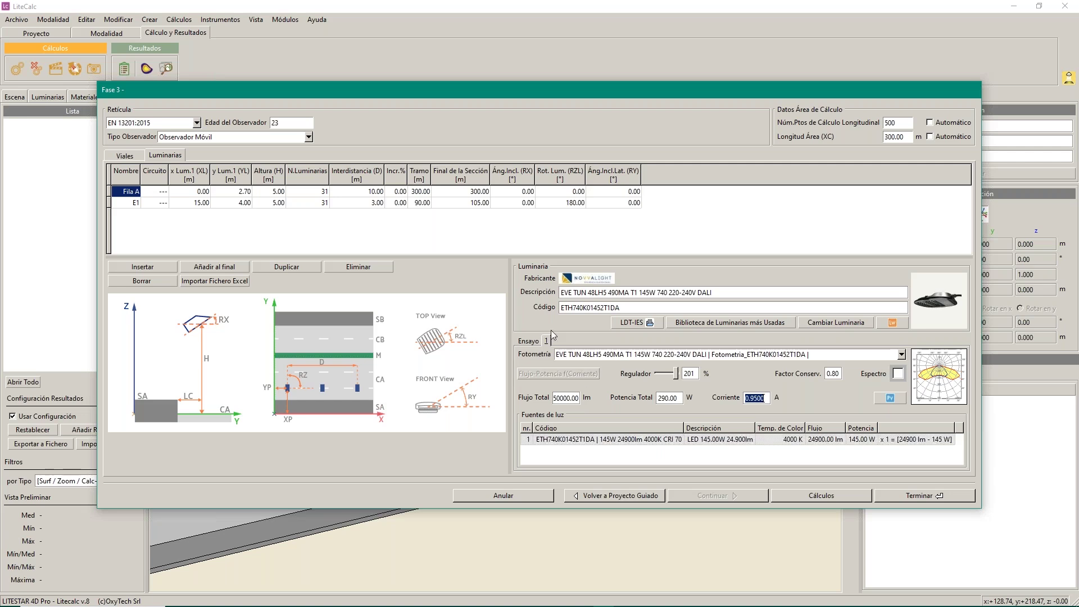
# Step: Set the luminaire of reinforcement row E1 to 50000 lm total flux, 290 W total power and 0.95 A current
pyautogui.click(109, 202)
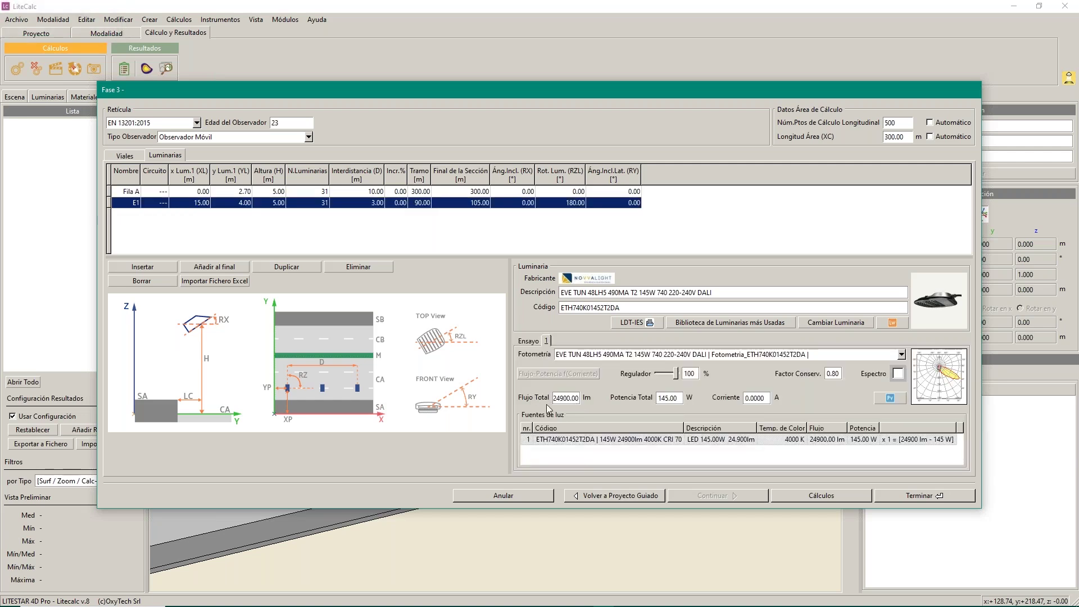
pyautogui.moveTo(554, 398); pyautogui.dragTo(653, 400)
pyautogui.write('50000')
pyautogui.doubleClick(668, 398)
pyautogui.write('290')
pyautogui.press('Tab')
pyautogui.write('.95')
pyautogui.press('Tab')
# Step: Duplicate luminaire row E1 and place the copy at a y position (YL) of 6.50 m
pyautogui.click(291, 267)
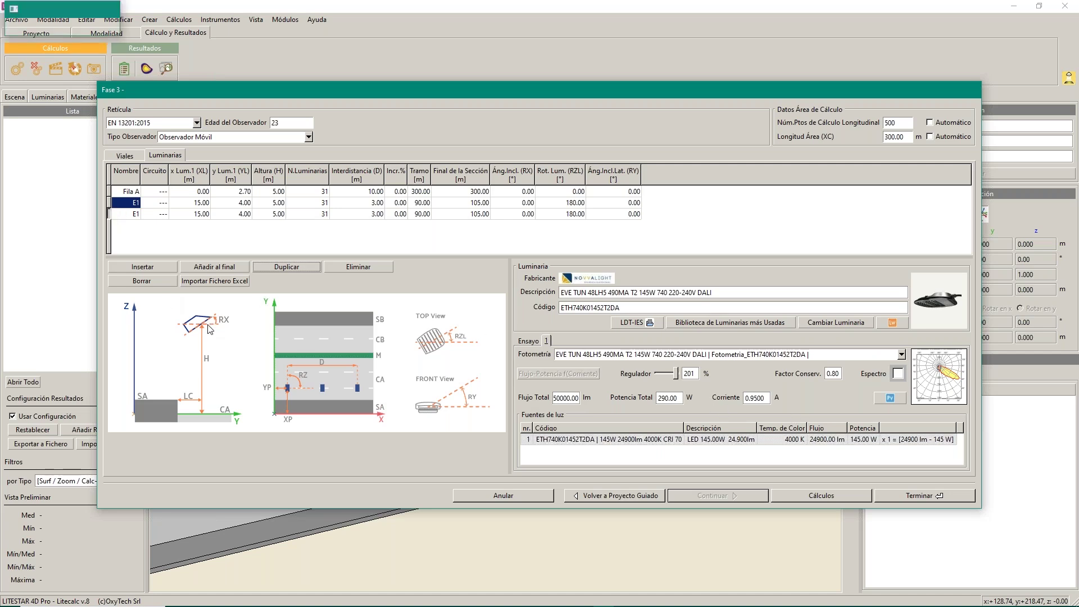
pyautogui.click(109, 215)
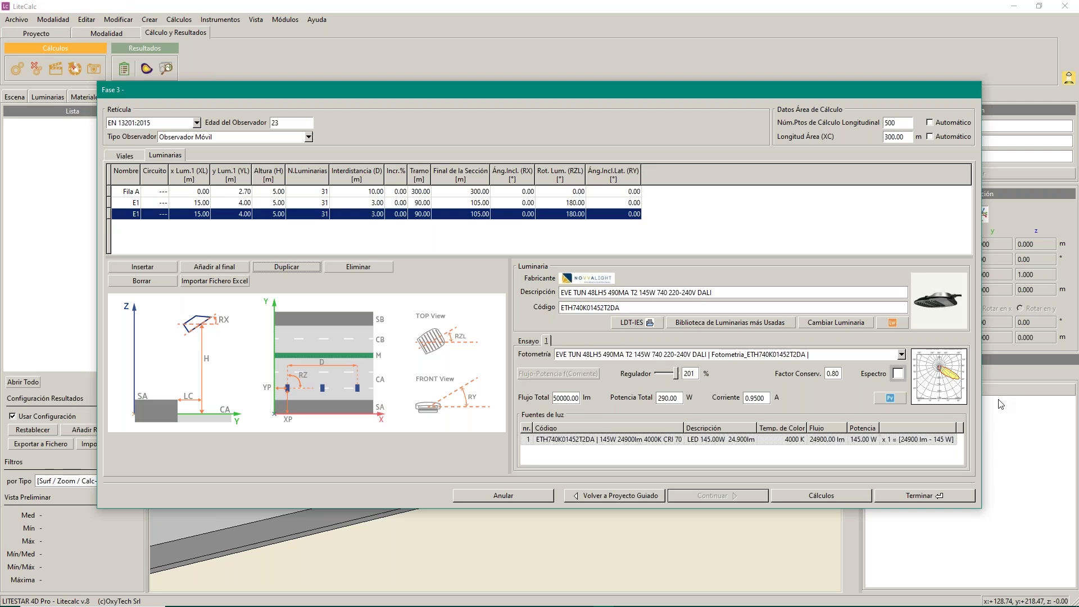
pyautogui.click(246, 215)
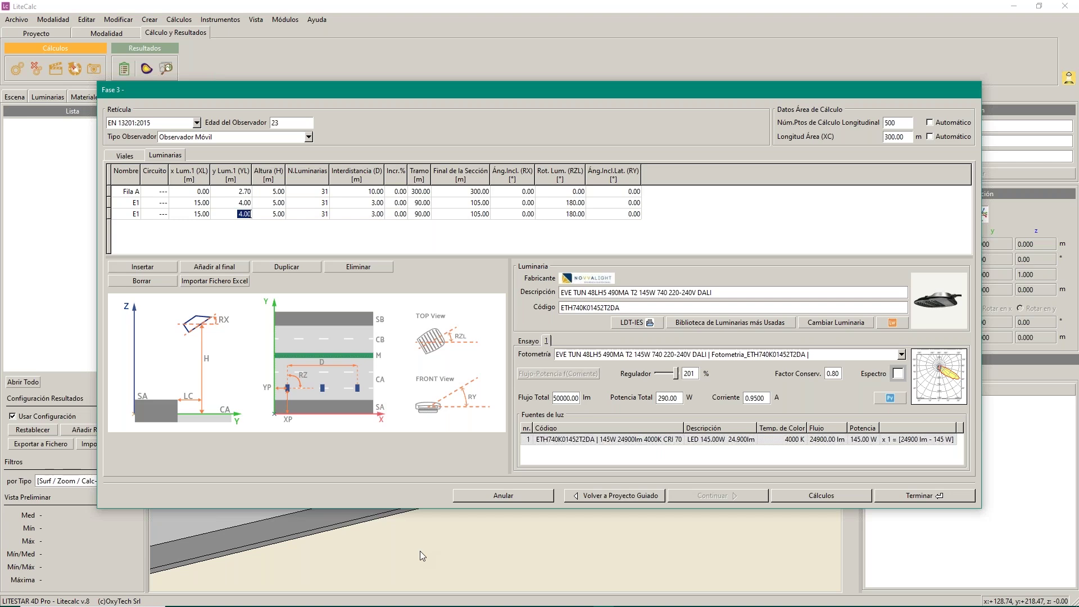
pyautogui.write('6.5')
# Step: Calculate the tunnel with the direct component and an automatic grid, and display the luminance curve of Calzada A for observer Obs1
pyautogui.click(829, 497)
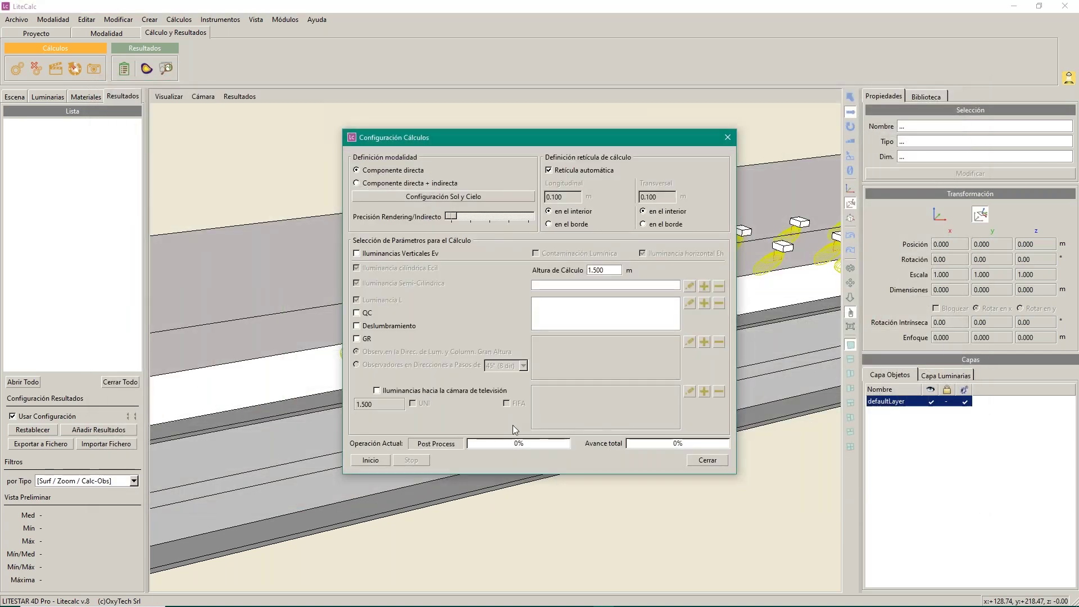
pyautogui.click(371, 461)
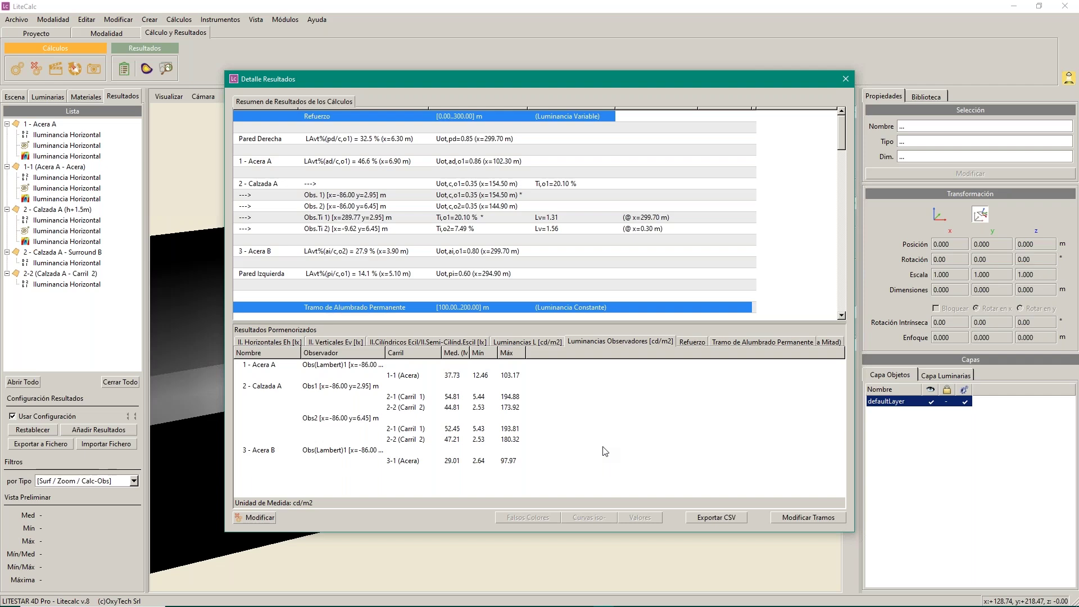
pyautogui.click(333, 387)
pyautogui.doubleClick(335, 387)
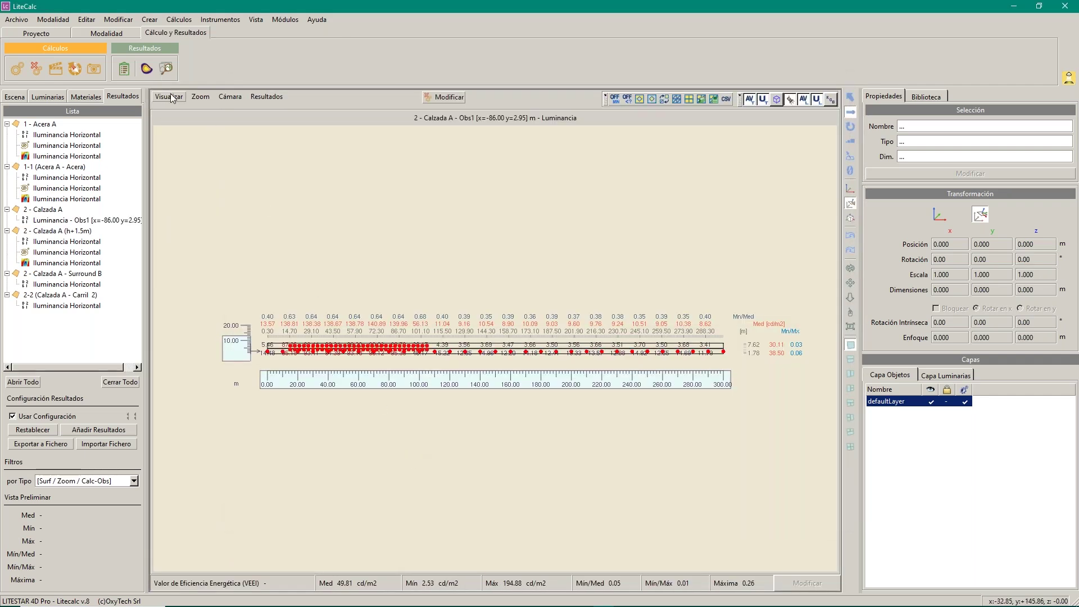
pyautogui.click(170, 96)
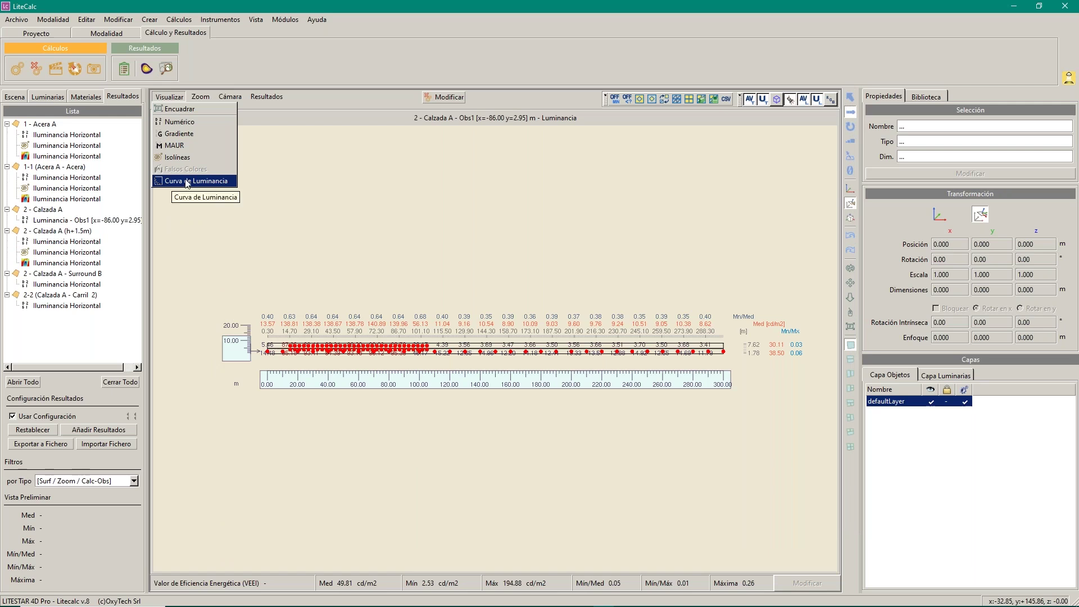
pyautogui.click(194, 180)
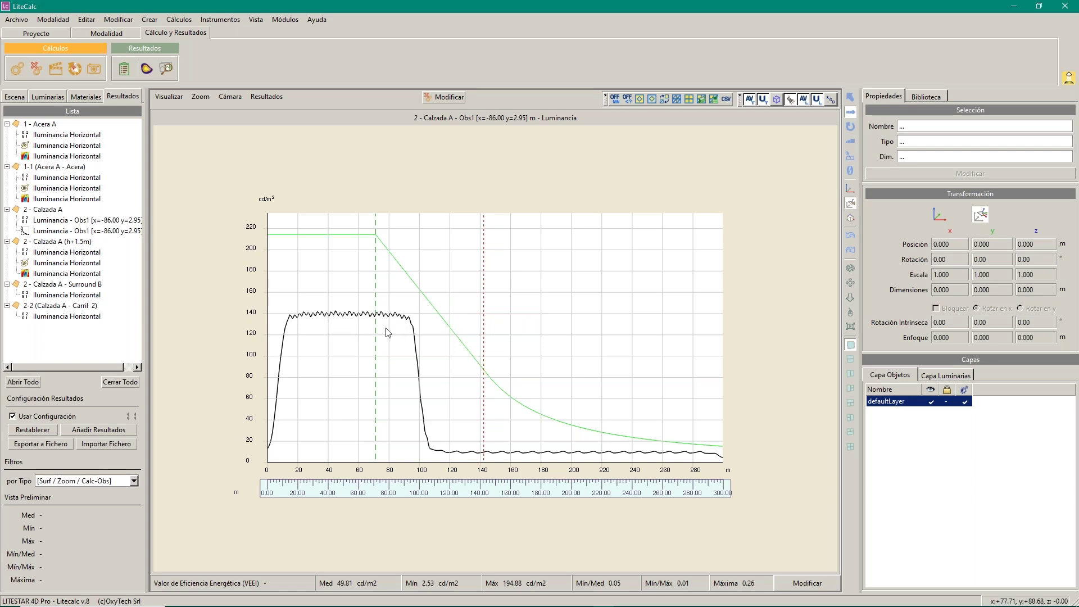
# Step: Modify both E1 reinforcement rows to a luminaire spacing of 1.8 m with the section ending at 105 m
pyautogui.click(447, 97)
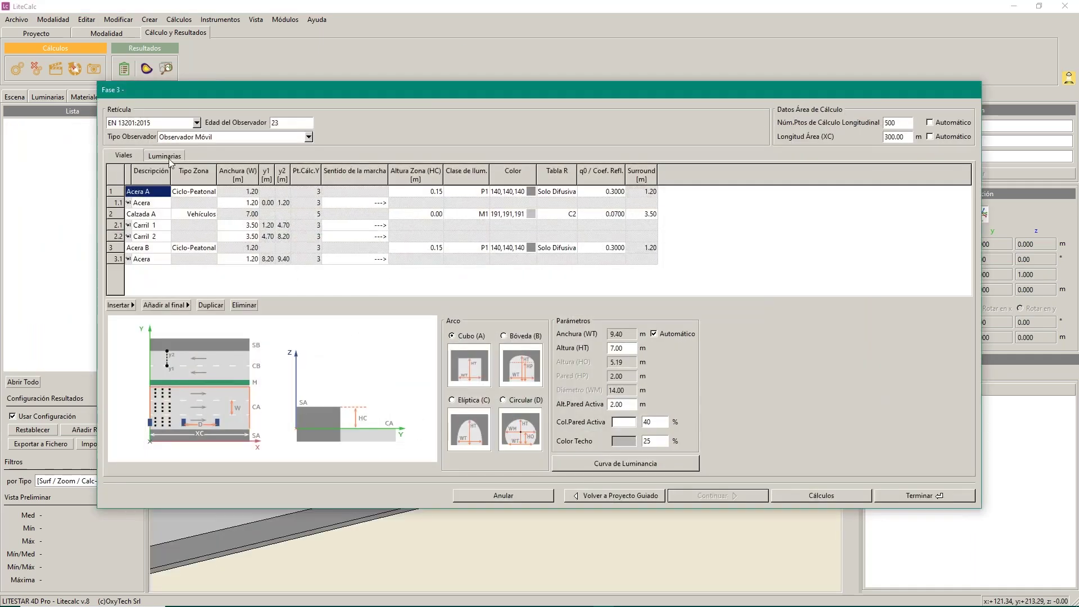
pyautogui.click(166, 156)
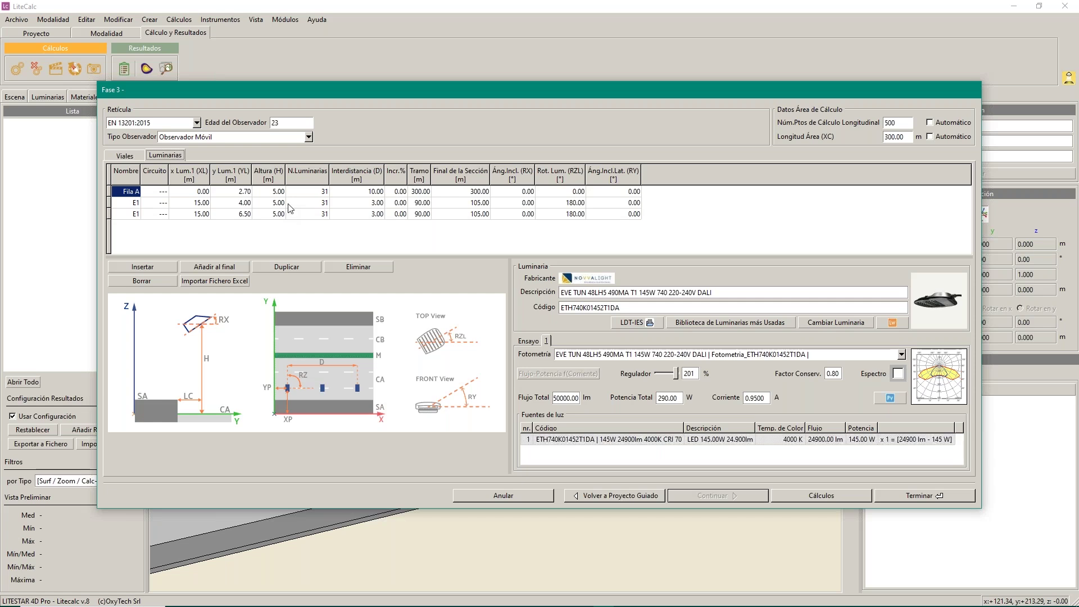
pyautogui.click(376, 203)
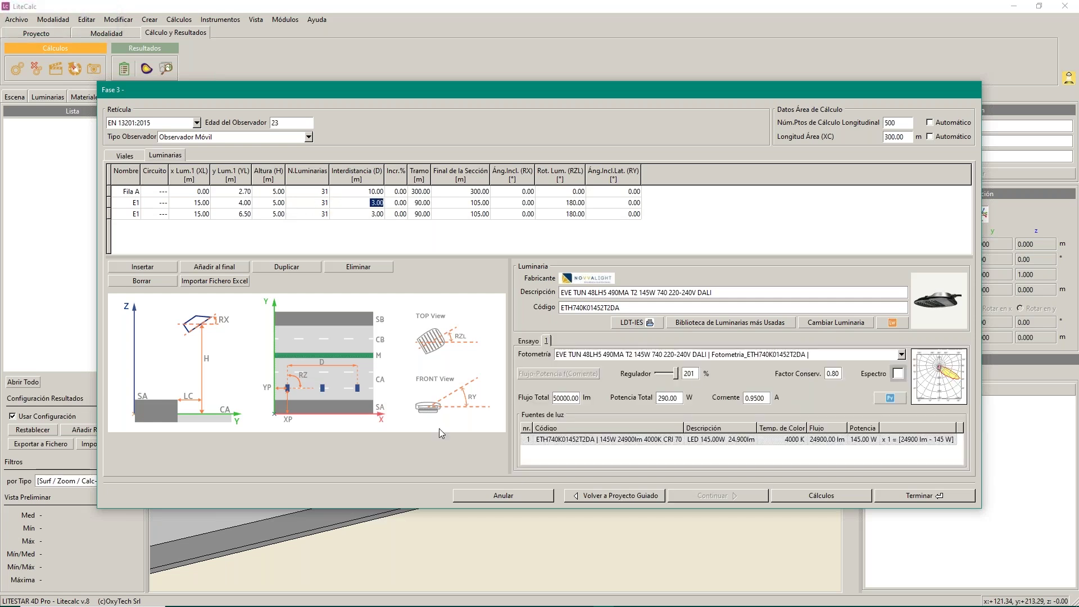
pyautogui.write('1.8')
pyautogui.click(374, 214)
pyautogui.write('1.8')
pyautogui.press('Tab')
pyautogui.click(477, 203)
pyautogui.write('105')
pyautogui.press('Tab')
pyautogui.press('Down')
pyautogui.press('Left')
pyautogui.write('105')
pyautogui.press('Tab')
# Step: Recalculate the tunnel with the closer E1 spacing and plot the Obs1 luminance curve for Calzada A
pyautogui.click(838, 496)
pyautogui.click(370, 459)
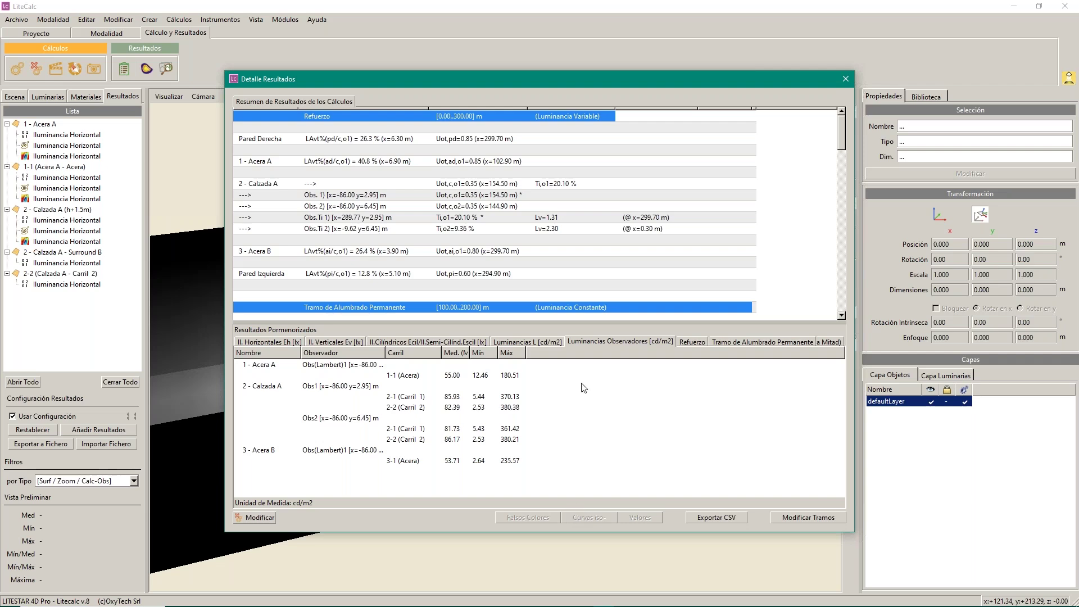
pyautogui.doubleClick(338, 387)
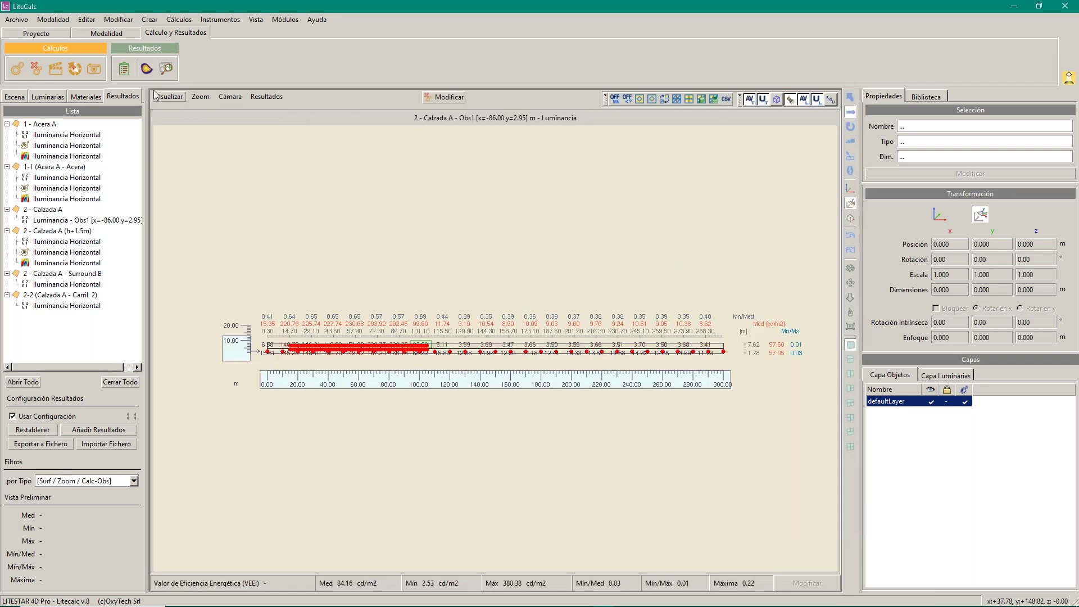
pyautogui.click(156, 96)
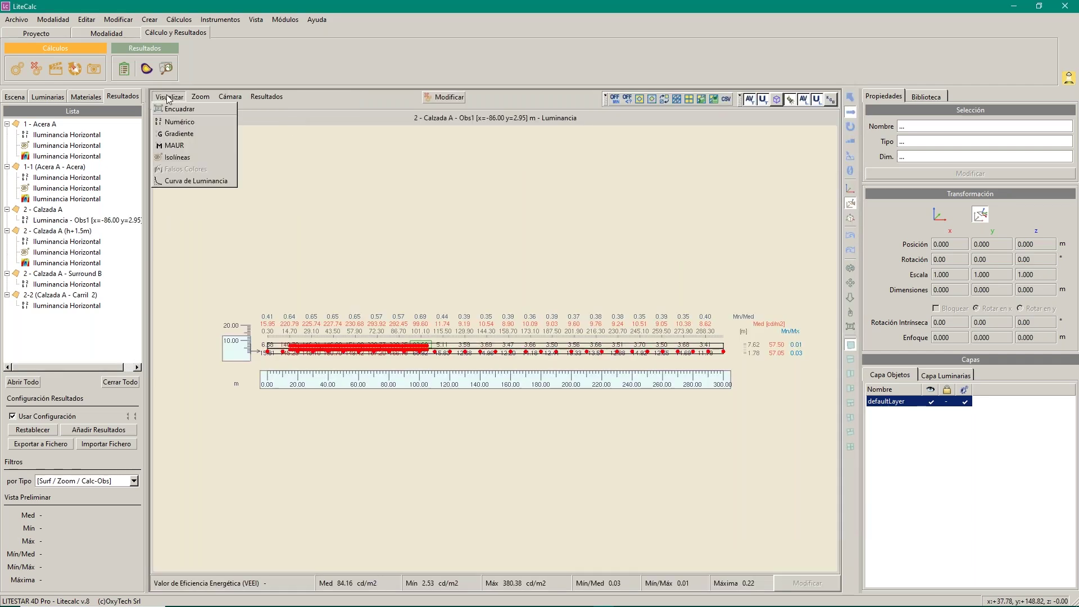
pyautogui.click(181, 181)
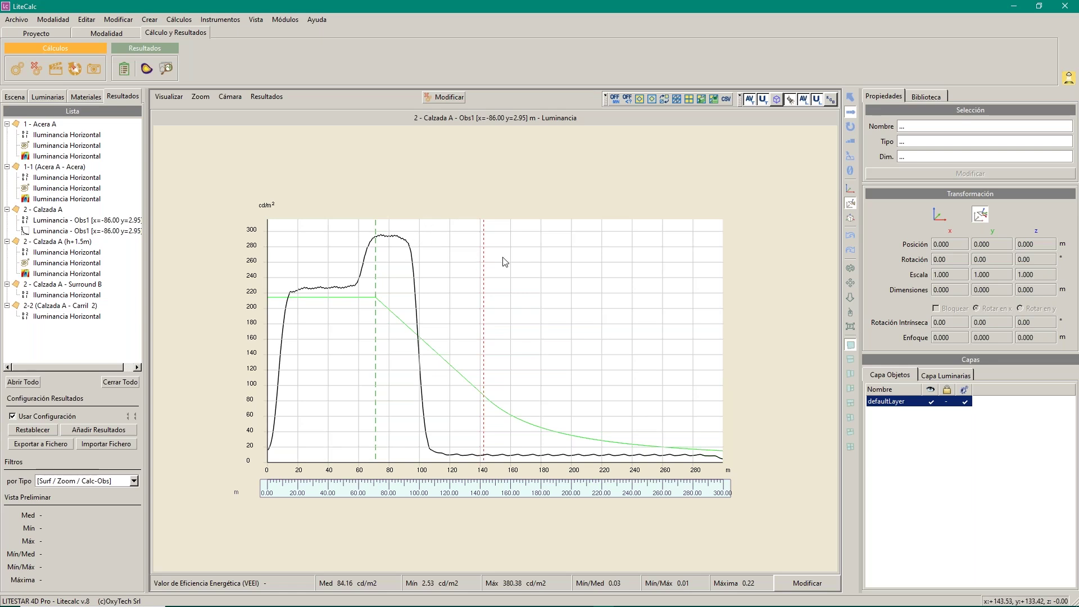
# Step: Close all open result views and reopen only the Obs1 luminance values of Calzada A from the detailed results
pyautogui.click(266, 97)
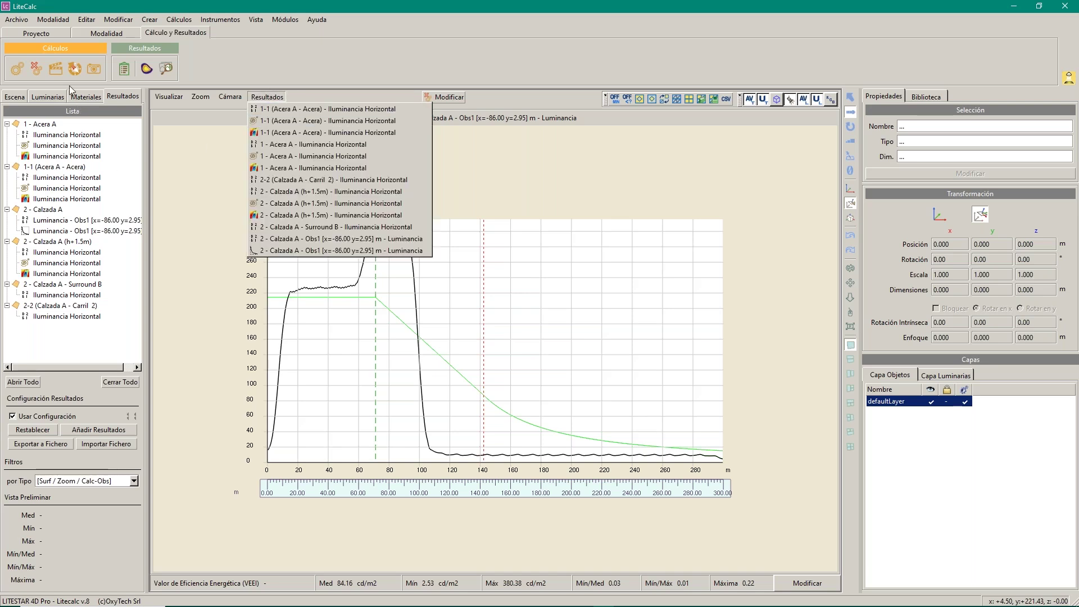
pyautogui.click(116, 380)
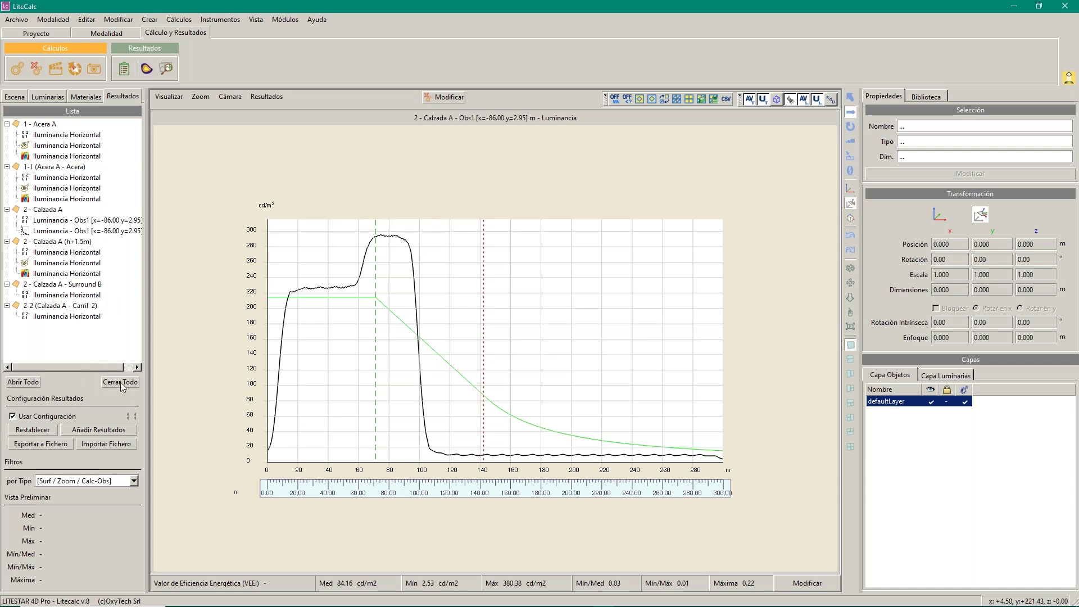
pyautogui.click(121, 383)
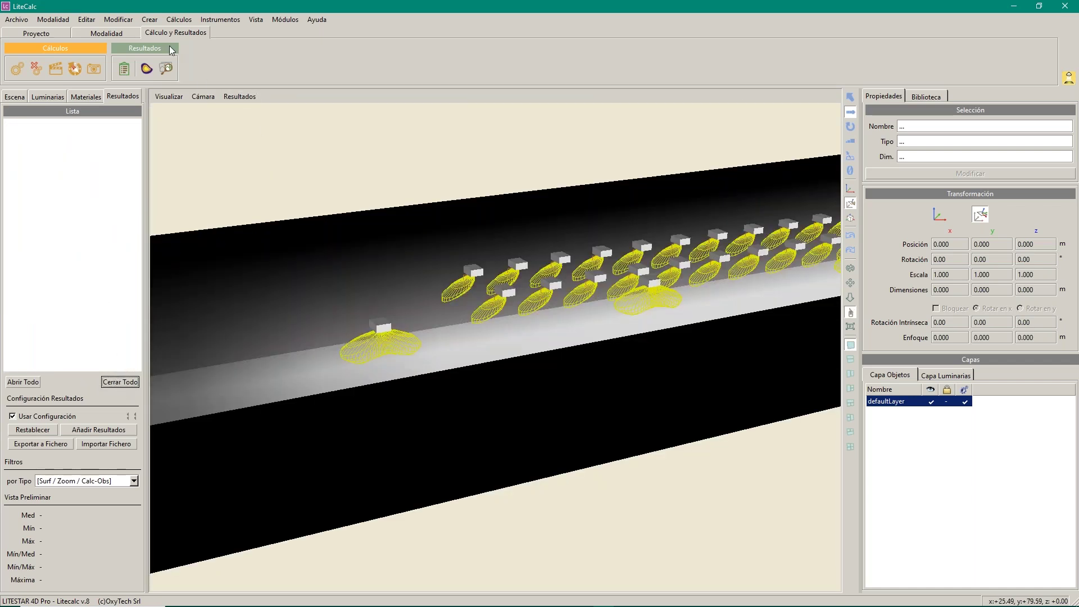
pyautogui.click(125, 69)
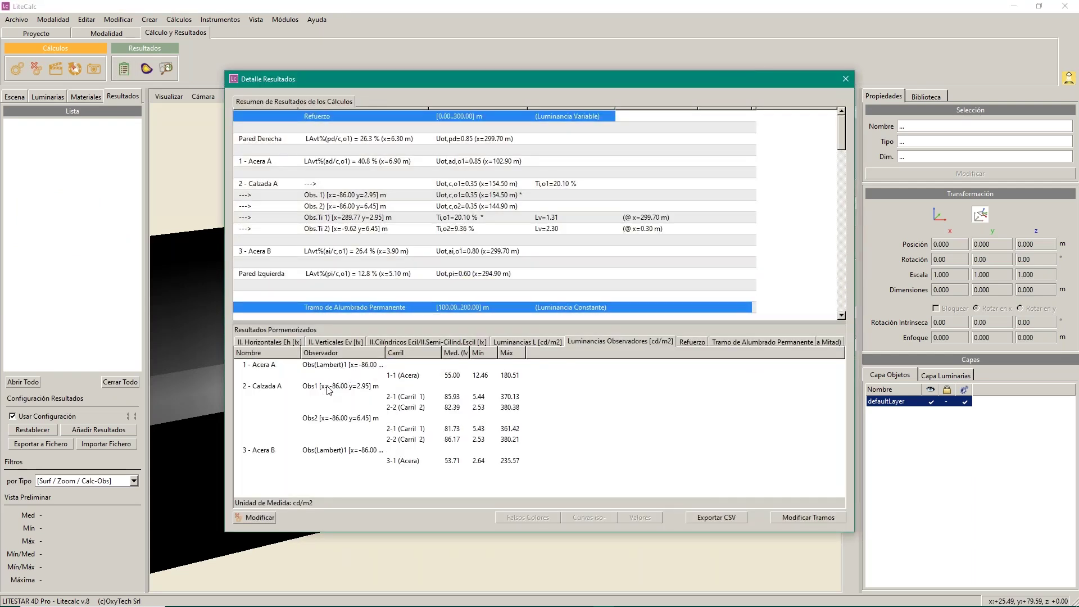
pyautogui.doubleClick(330, 386)
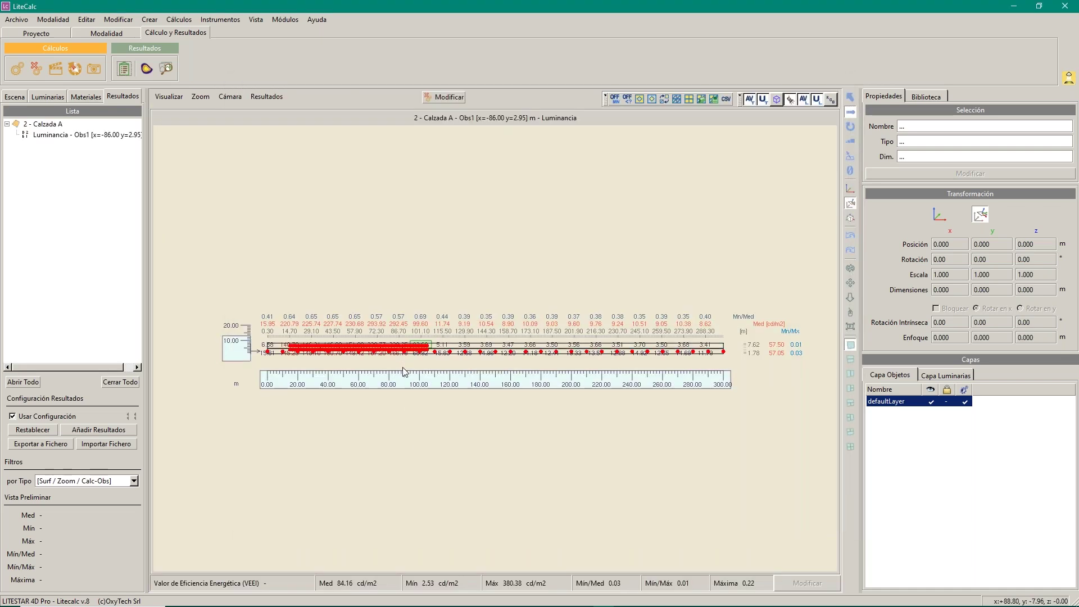
# Step: Create clipping areas from the tunnel zones and plot the Obs1 luminance curve for Tramo de Entrada (Primera Mitad)
pyautogui.click(201, 97)
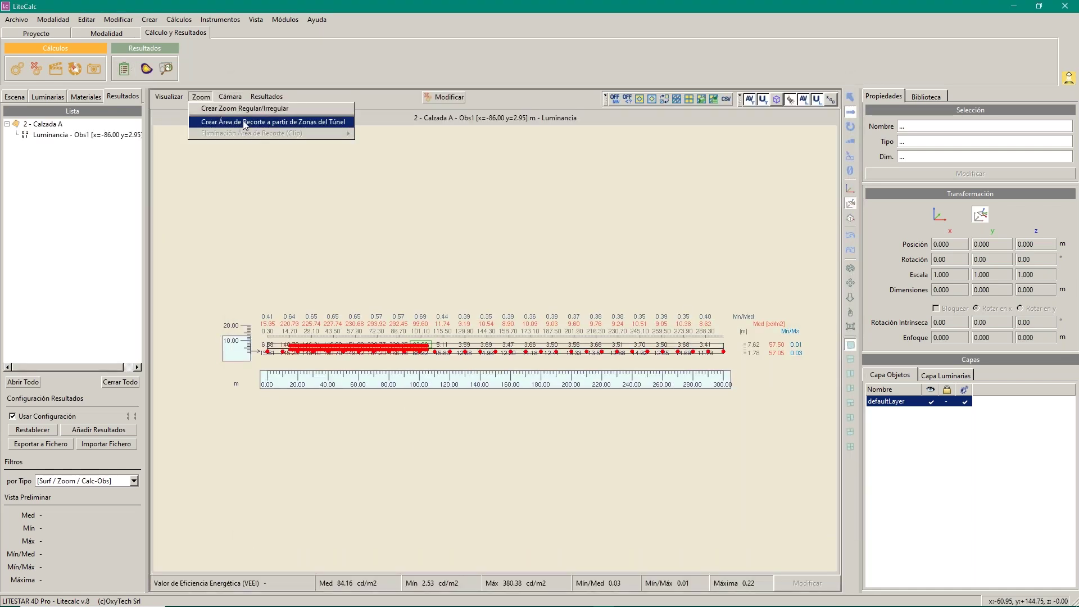
pyautogui.click(303, 123)
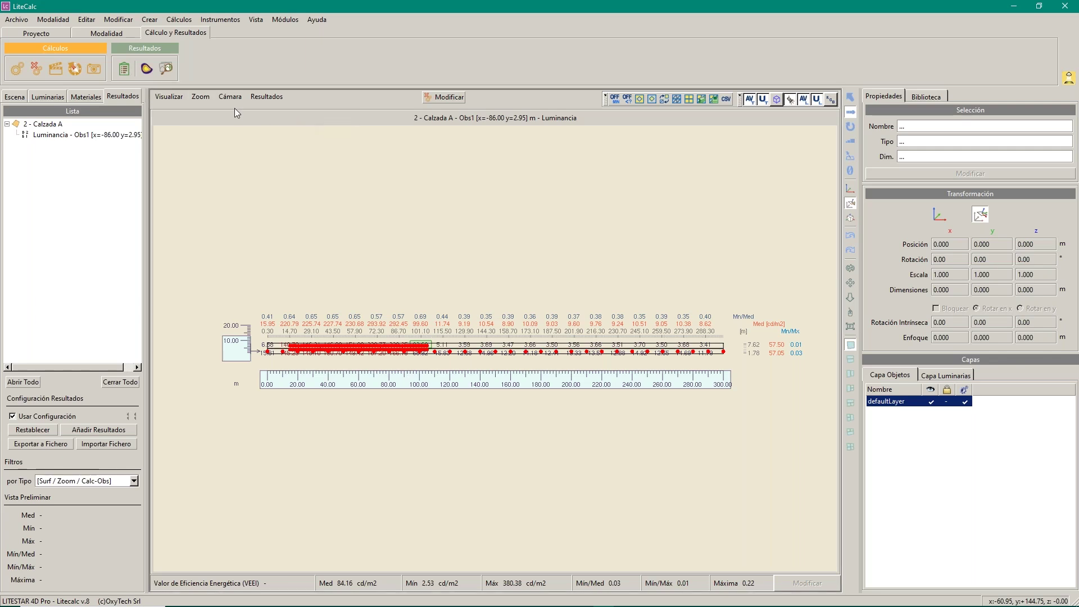
pyautogui.click(201, 97)
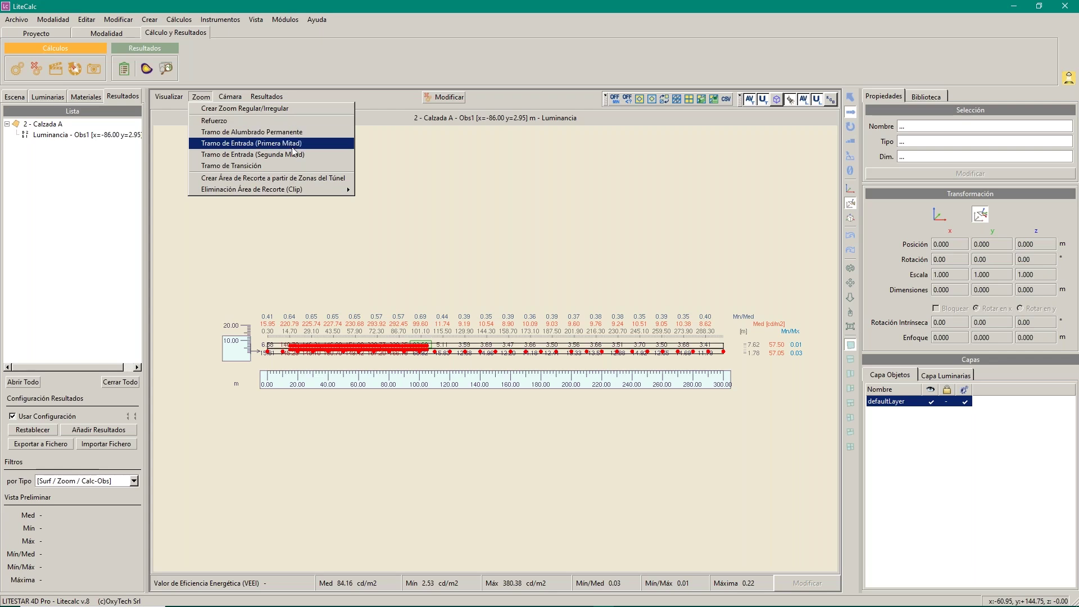
pyautogui.click(259, 145)
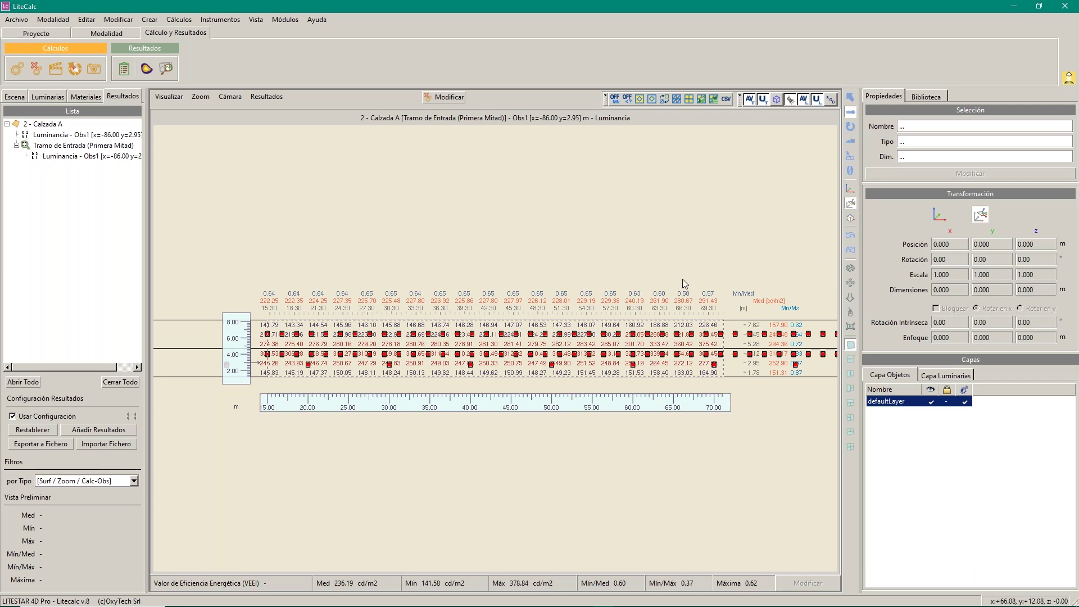
pyautogui.click(169, 96)
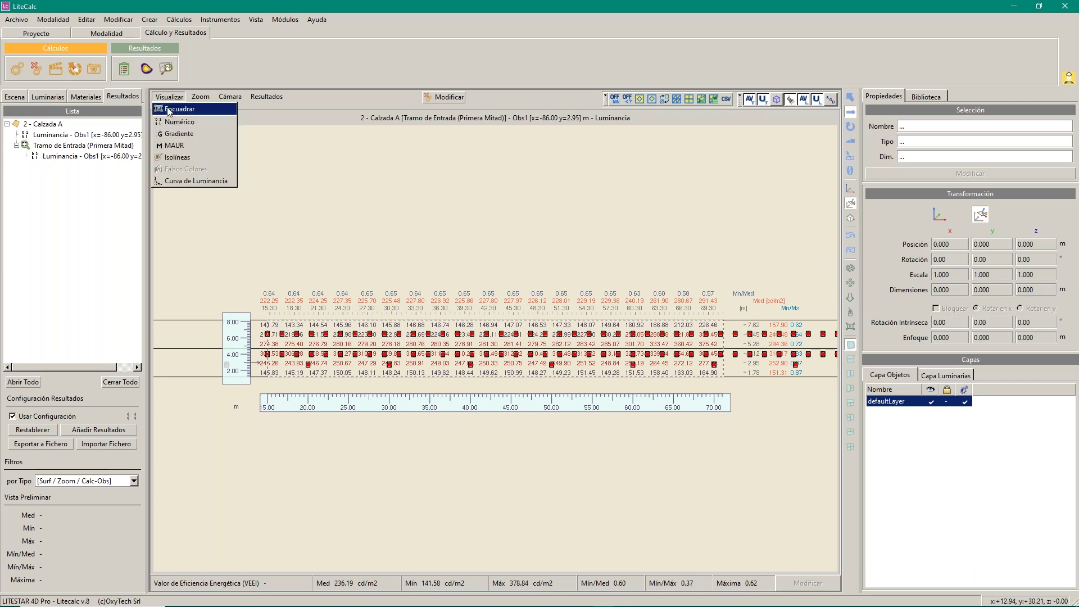
pyautogui.click(178, 182)
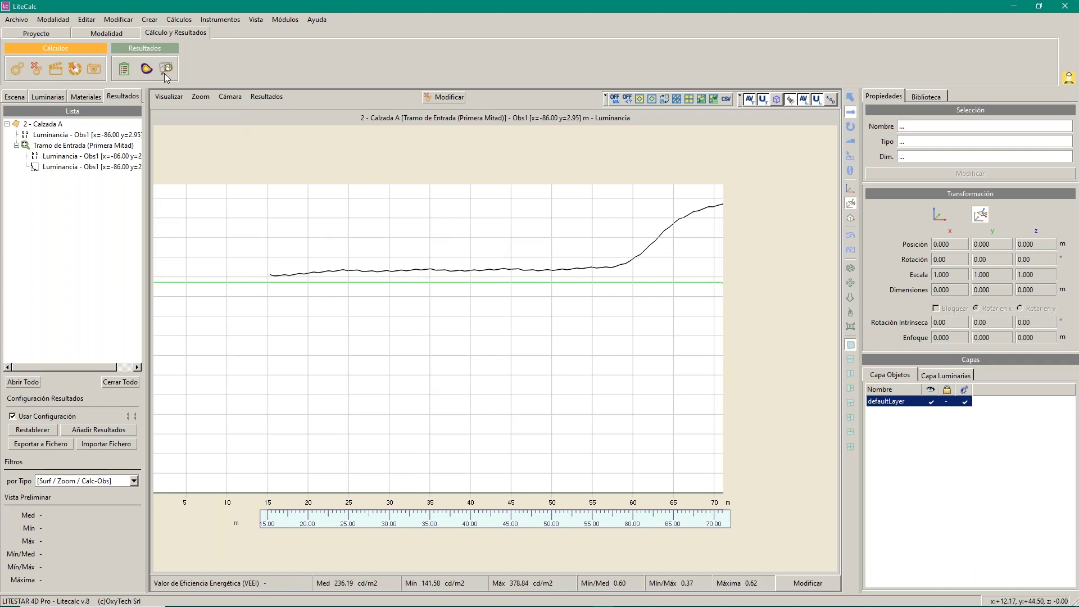
# Step: Open the Obs1 luminance values of Calzada A for Tramo de Transición and Tramo de Entrada (Segunda Mitad)
pyautogui.click(126, 69)
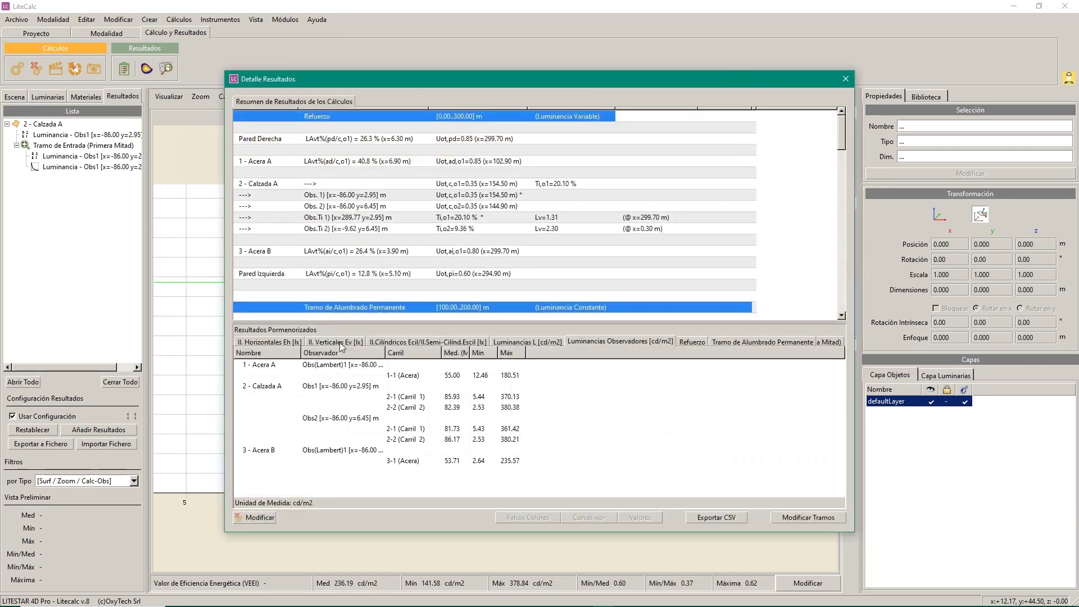
pyautogui.click(845, 79)
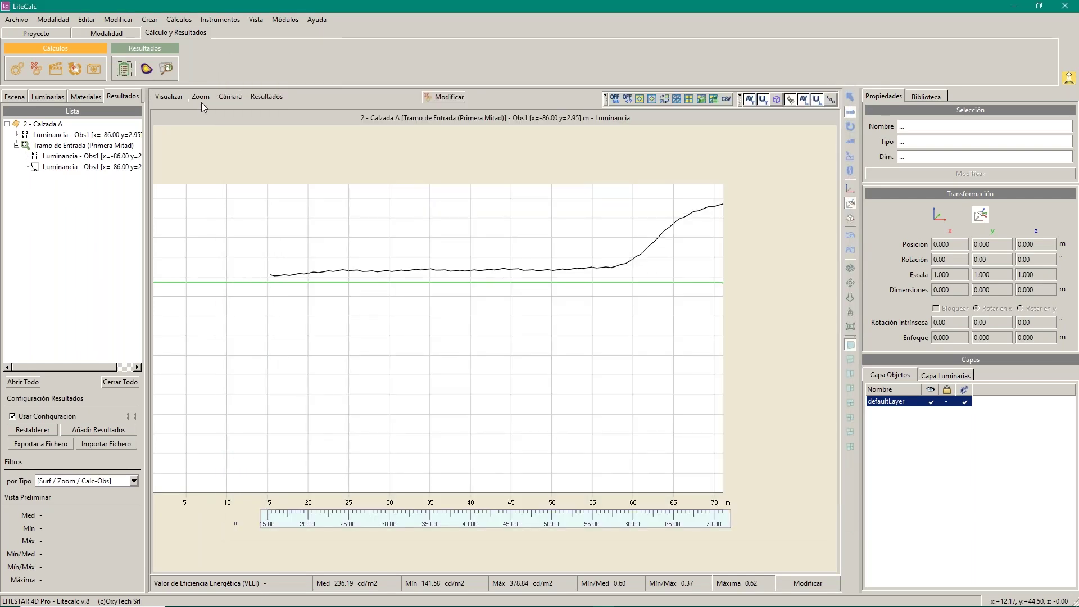
pyautogui.click(201, 96)
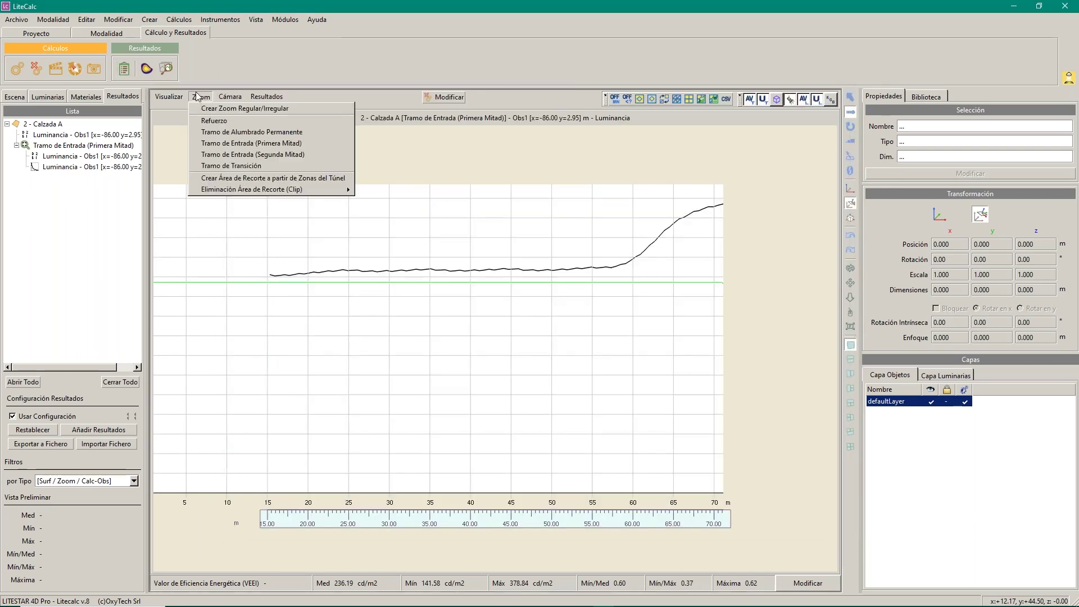
pyautogui.click(236, 167)
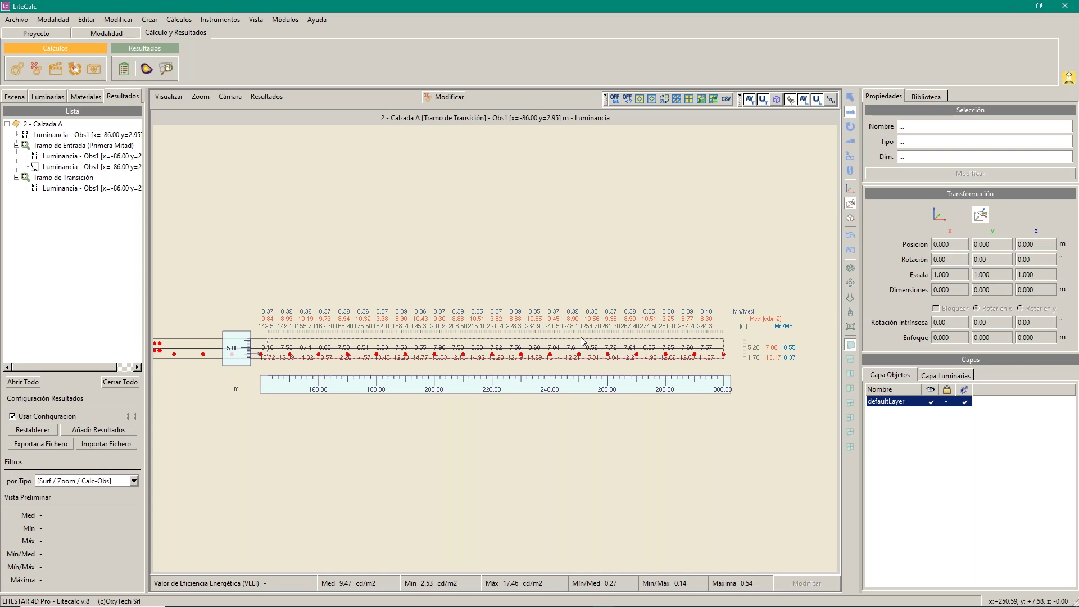
pyautogui.click(201, 96)
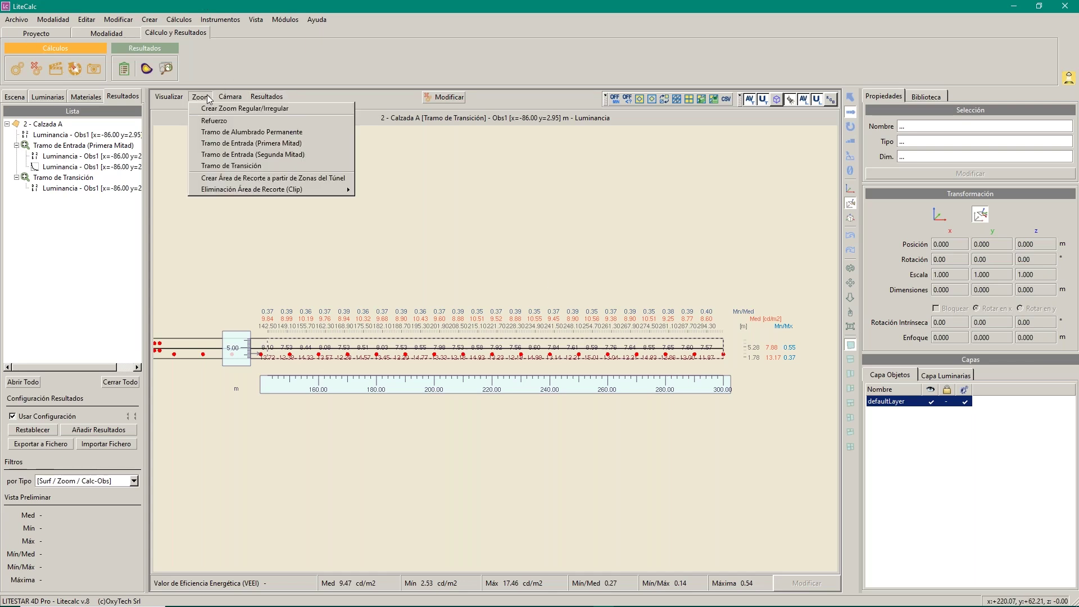
pyautogui.click(244, 157)
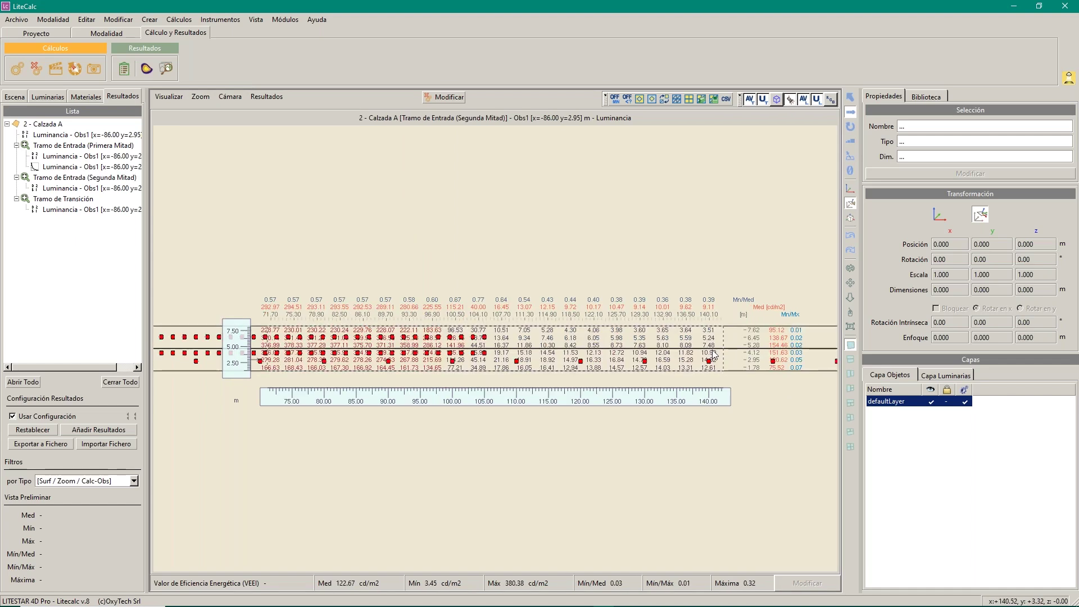
# Step: Display the Tramo de Entrada (Segunda Mitad) luminance as isolines and return to its numeric values
pyautogui.click(166, 98)
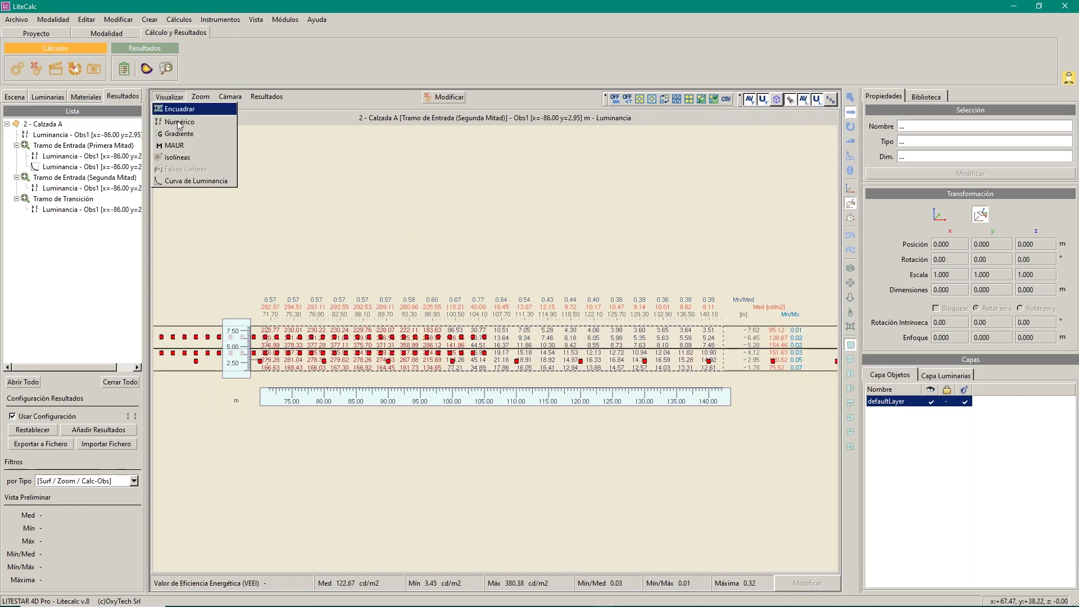
pyautogui.click(178, 159)
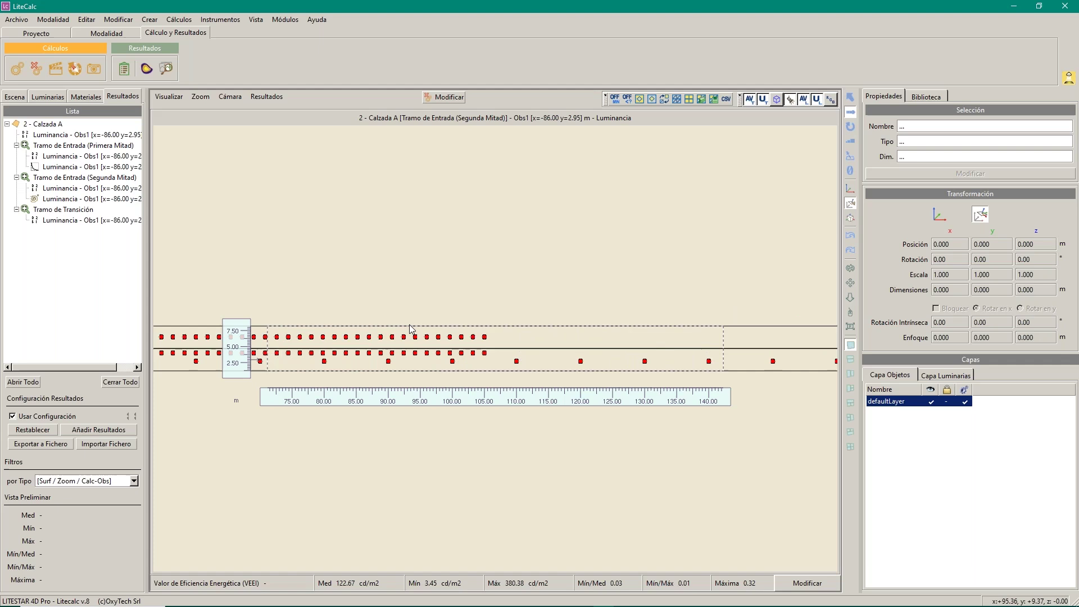
pyautogui.click(169, 96)
pyautogui.click(179, 122)
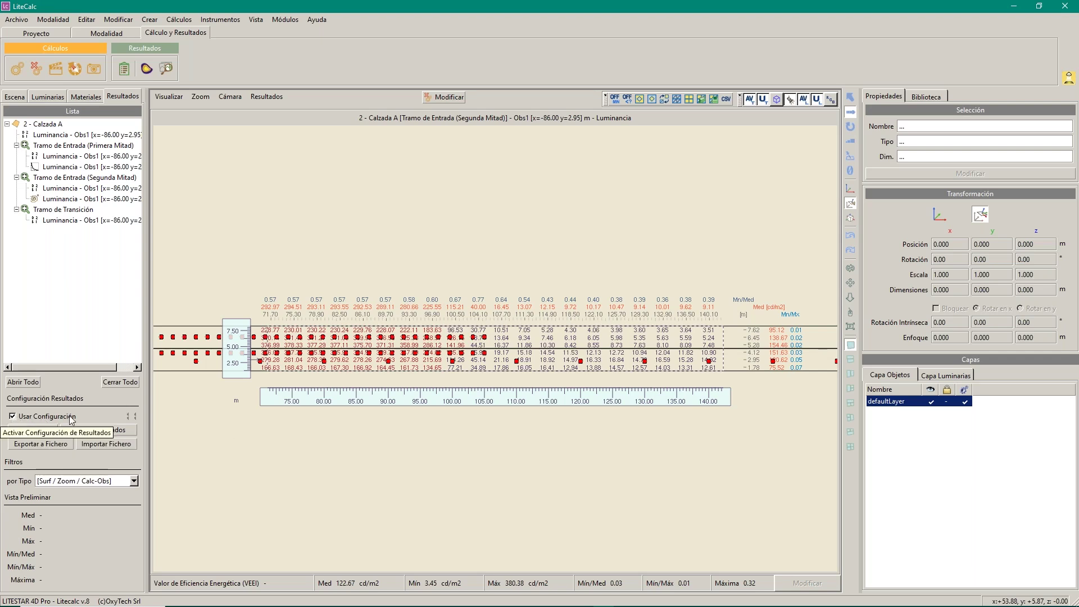
# Step: Add the open result views to the results configuration, reset the configuration and add the results again
pyautogui.click(96, 428)
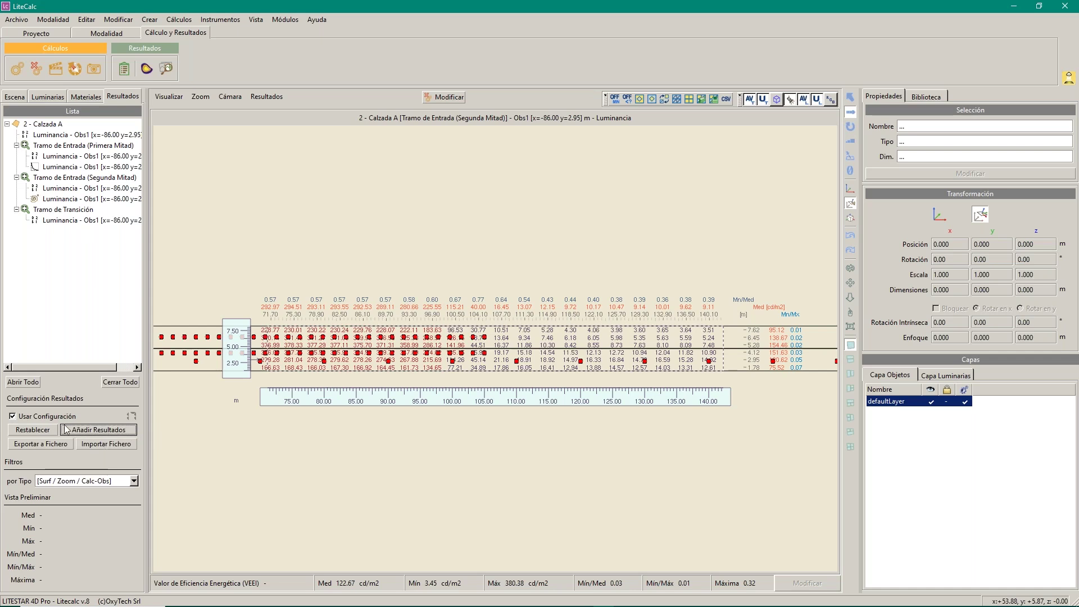
pyautogui.click(46, 430)
pyautogui.click(109, 430)
pyautogui.click(488, 202)
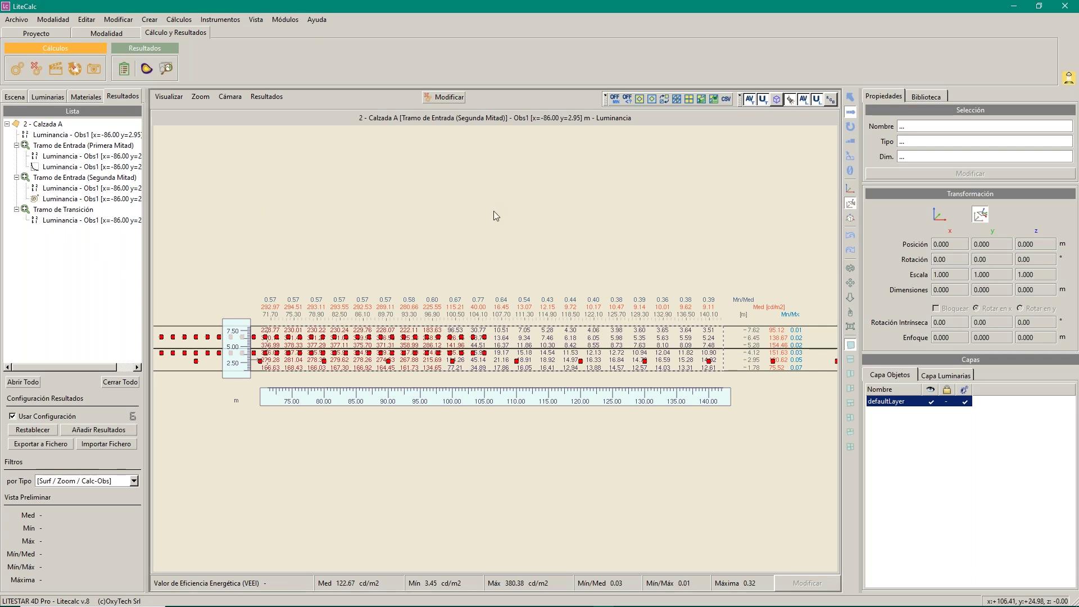